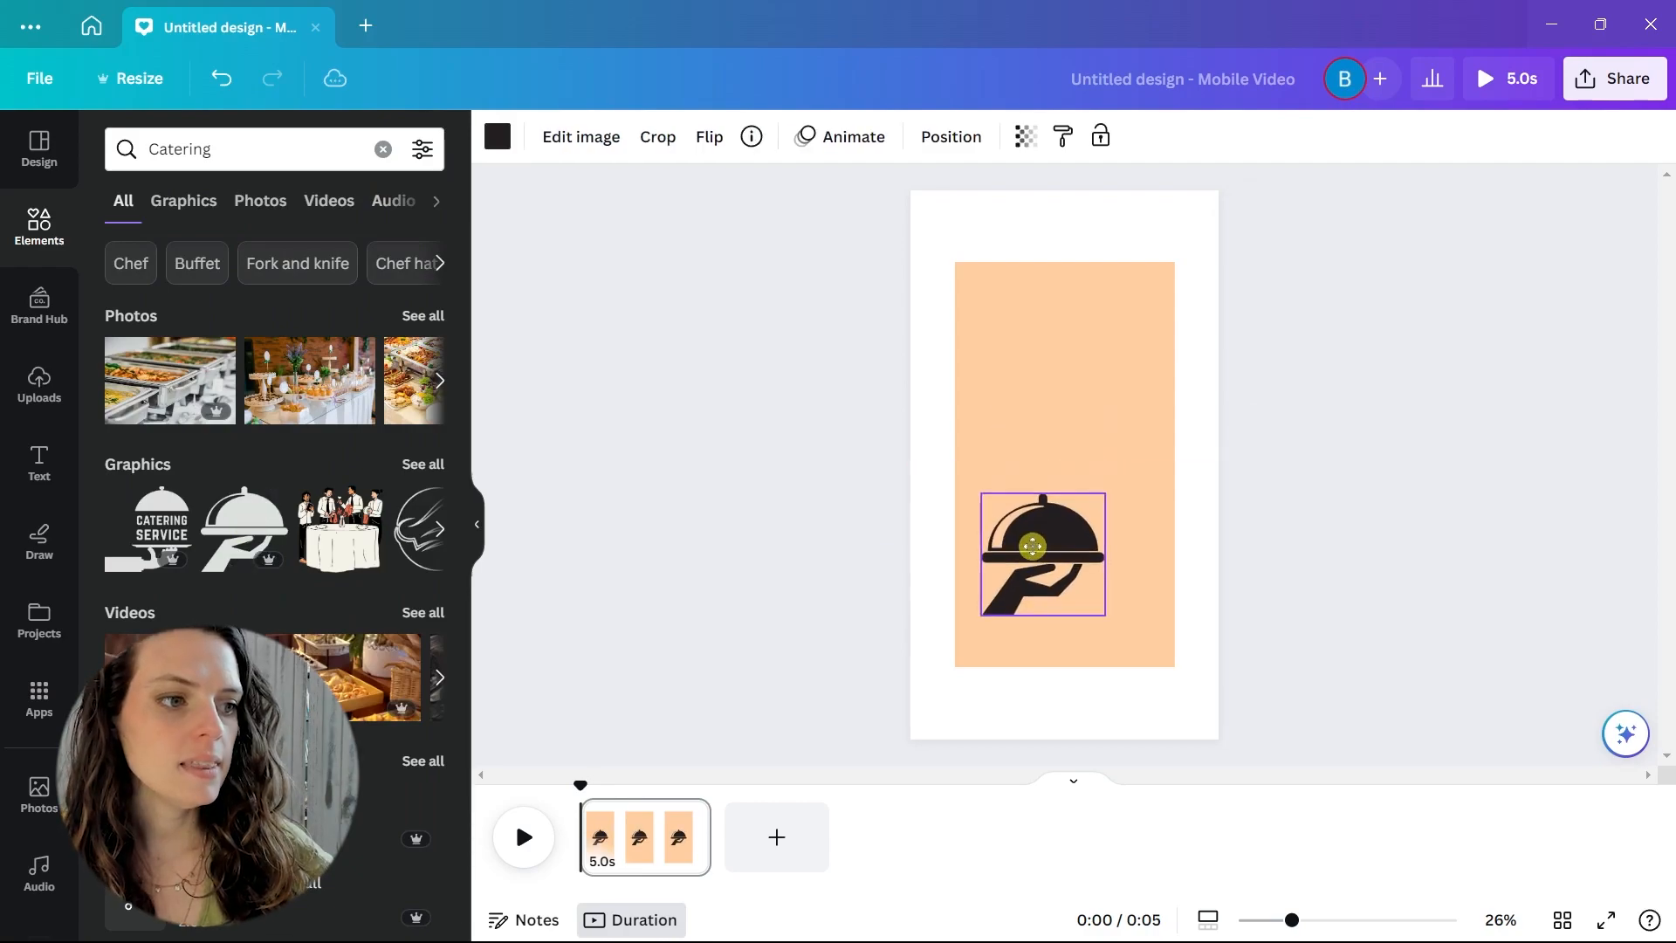
Enlarge the serving-dome graphic to span the full width of the peach rectangle's lower part.
{"action": "left_click_drag", "start_coordinate": [1081, 542], "coordinate": [1200, 478]}
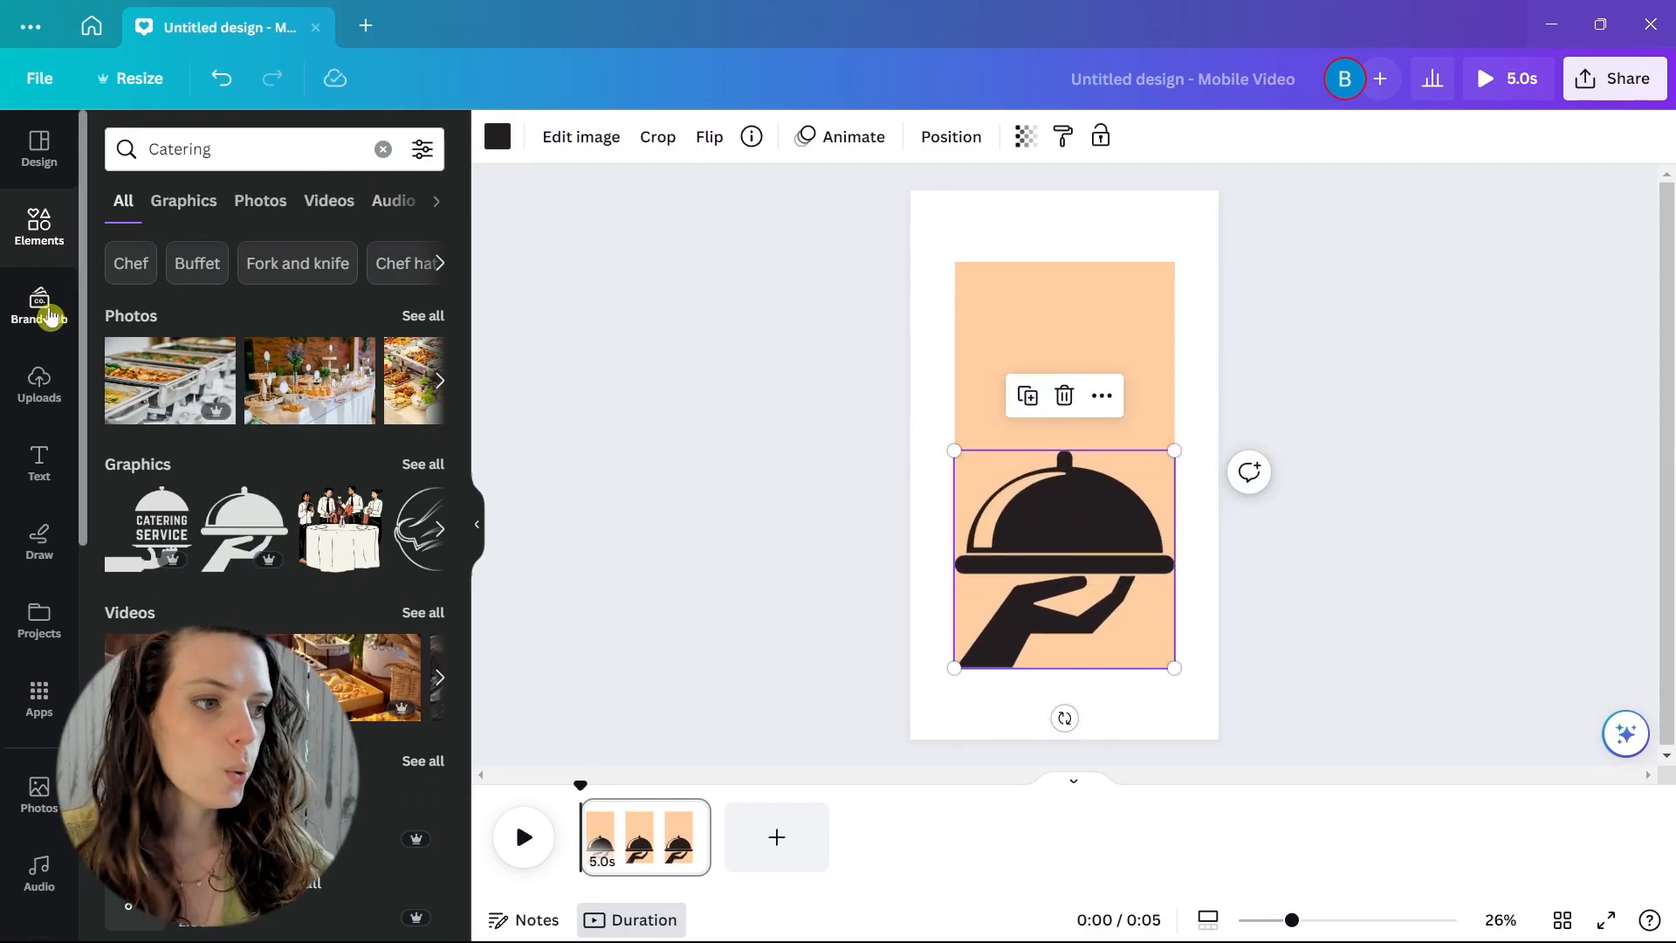
Add a heading reading "10% Off" and make its text white.
{"action": "left_click", "coordinate": [39, 463]}
{"action": "left_click", "coordinate": [228, 432]}
{"action": "type", "text": "10% Off"}
{"action": "key", "text": "ctrl+a"}
{"action": "left_click", "coordinate": [811, 136]}
{"action": "left_click", "coordinate": [305, 267]}
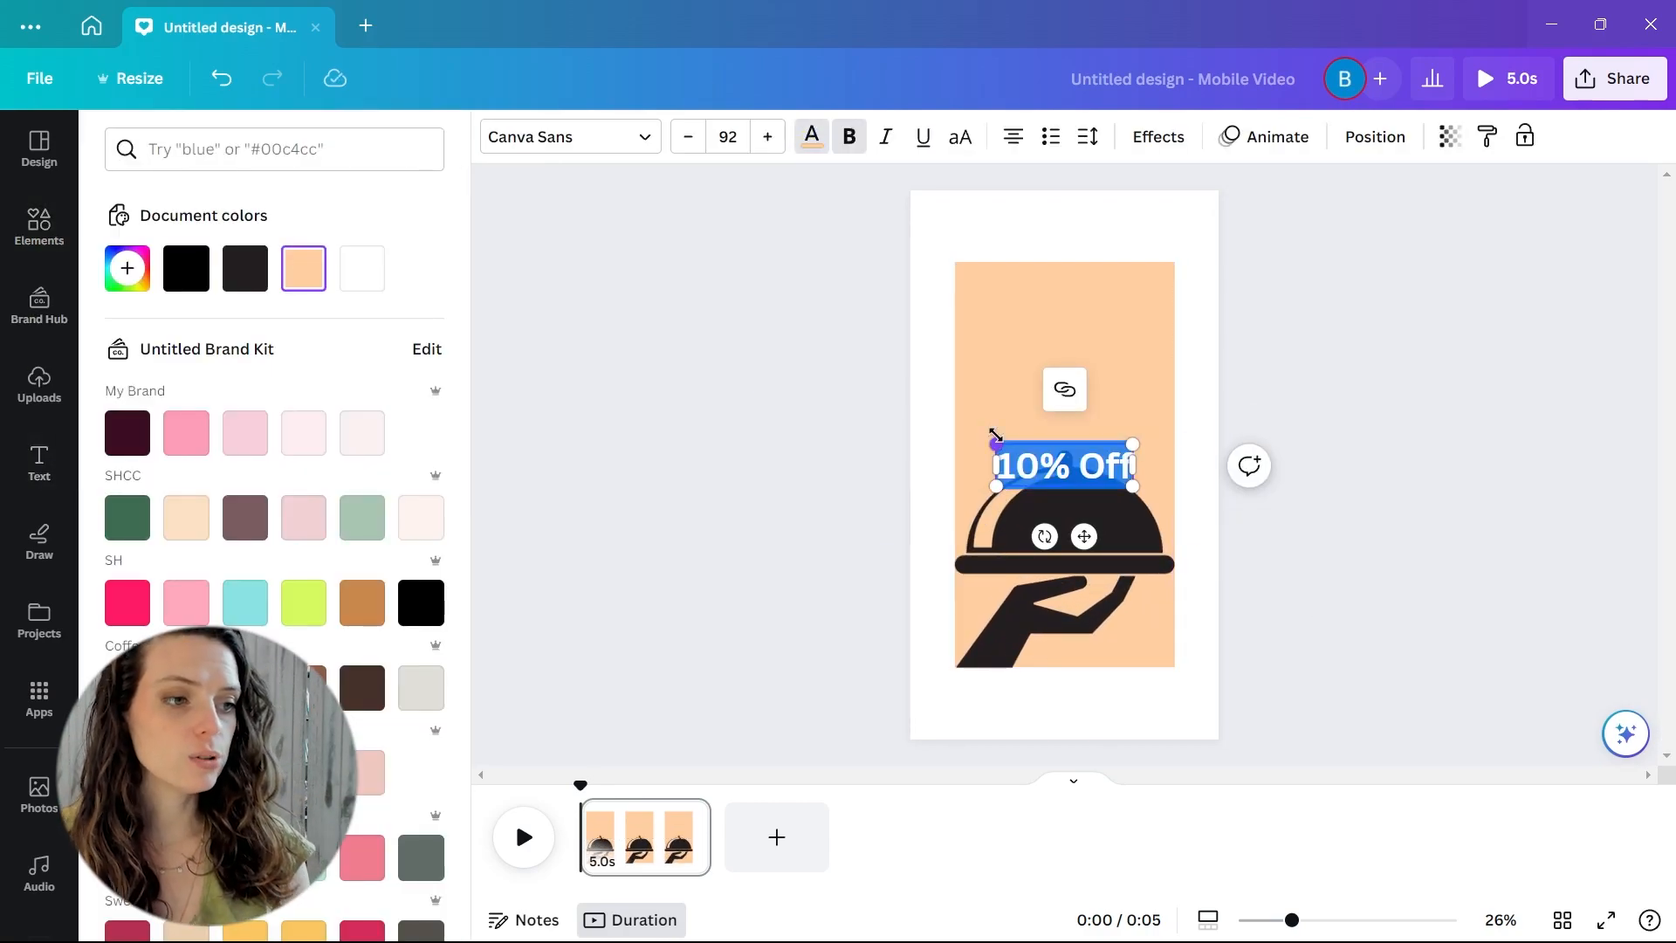
Shrink the discount heading to about size 78 on the dark serving dome and change its wording to "10% OFF".
{"action": "left_click_drag", "start_coordinate": [995, 444], "coordinate": [1017, 452]}
{"action": "left_click_drag", "start_coordinate": [1094, 536], "coordinate": [1098, 588]}
{"action": "left_click", "coordinate": [1078, 522]}
{"action": "left_click", "coordinate": [632, 396]}
{"action": "left_click_drag", "start_coordinate": [1086, 522], "coordinate": [1080, 528]}
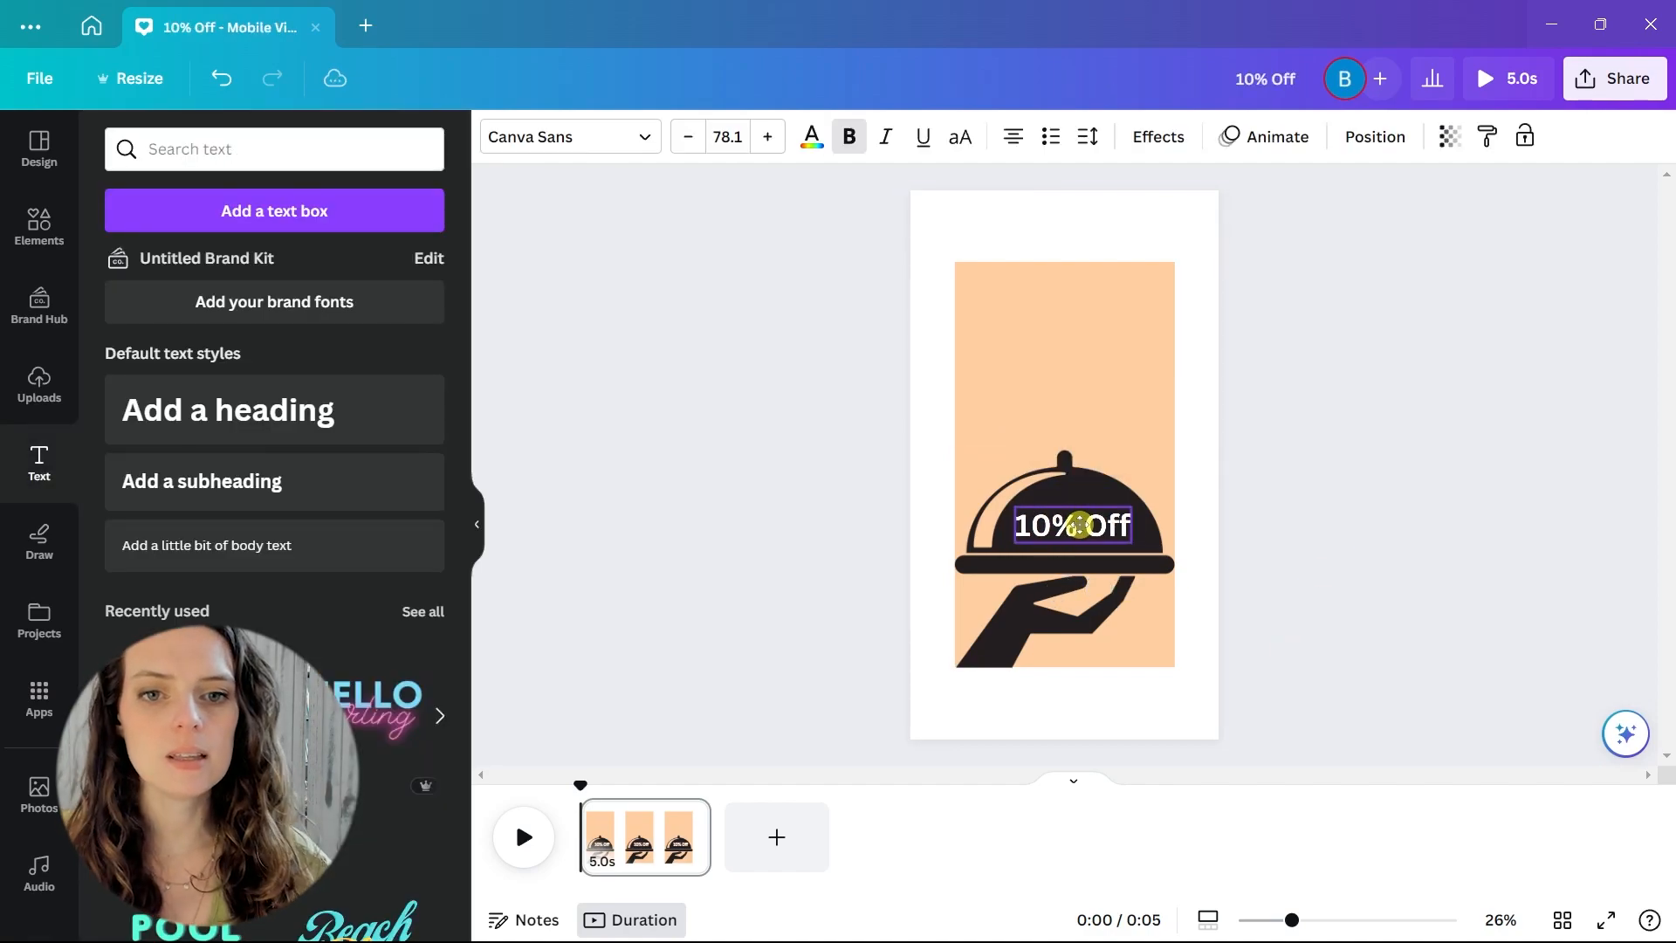
{"action": "type", "text": "OFF"}
{"action": "left_click", "coordinate": [1180, 527]}
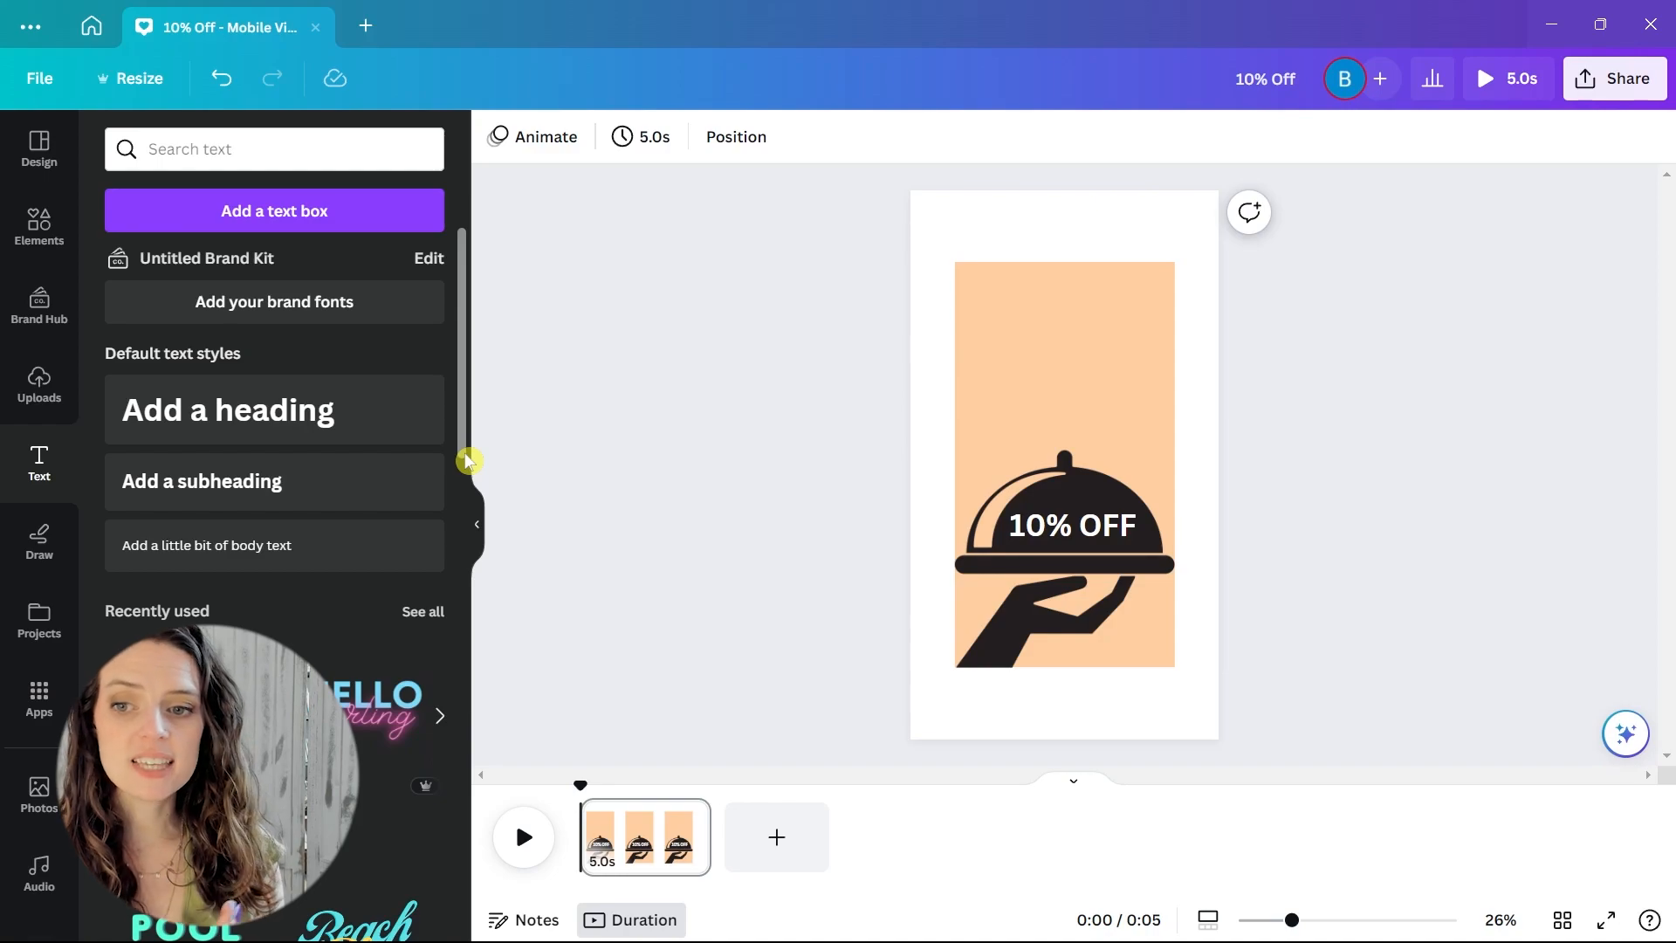
Add a "Holiday Special" heading near the upper edge of the peach rectangle, fitted to the rectangle's width.
{"action": "left_click_drag", "start_coordinate": [262, 405], "coordinate": [1099, 410]}
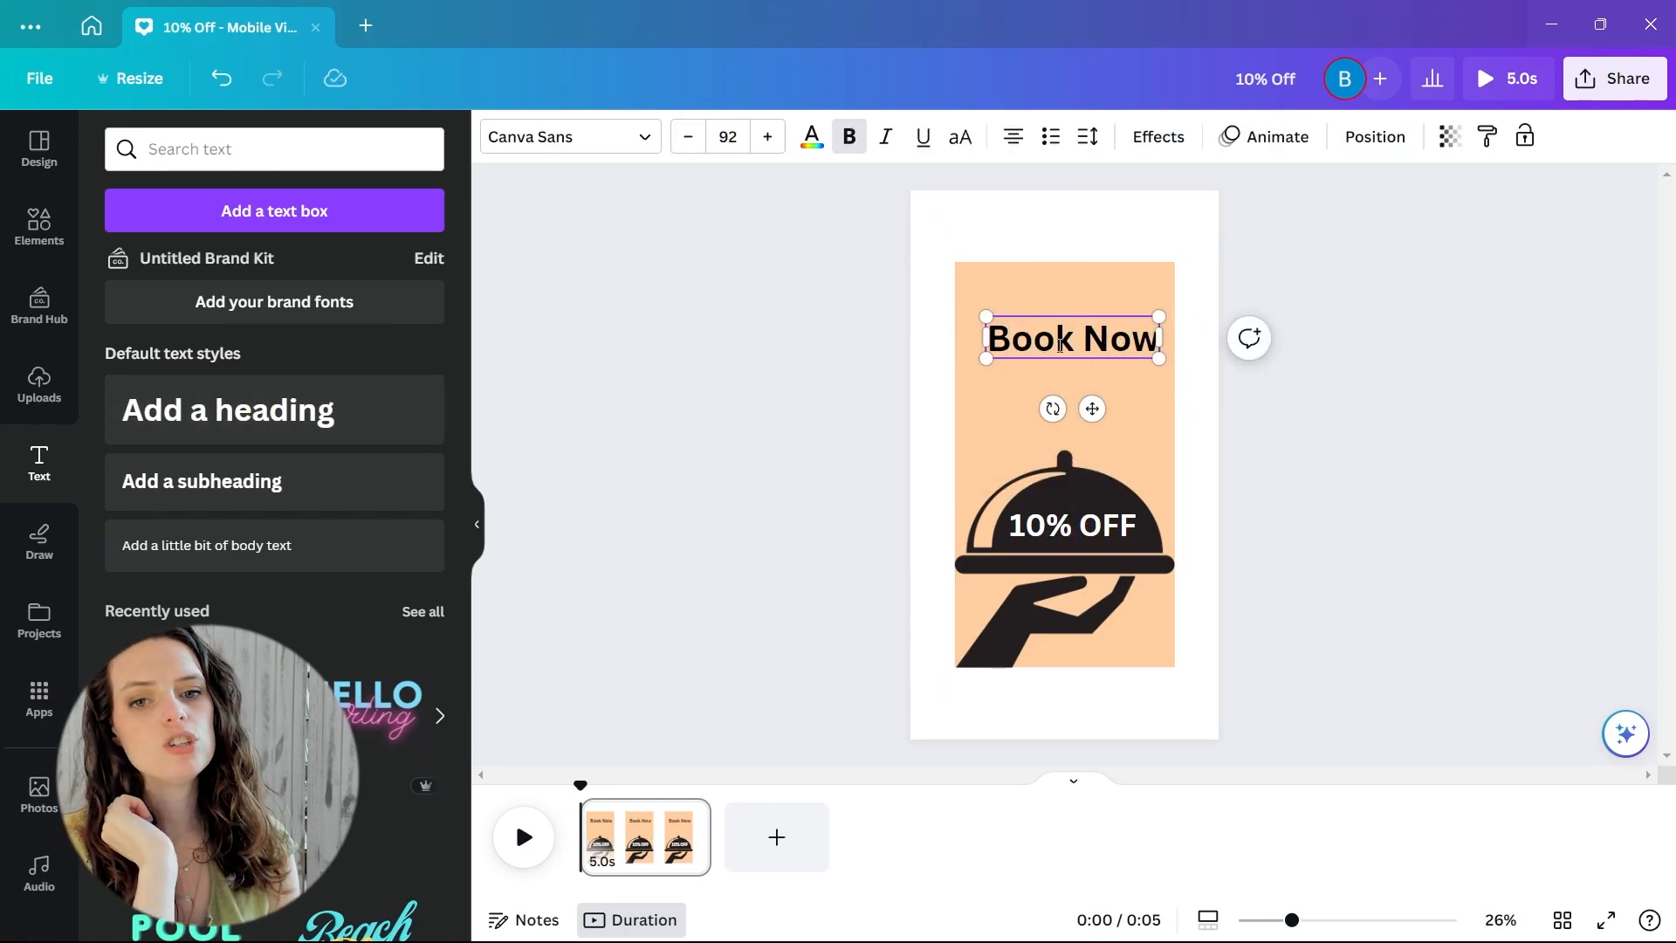
{"action": "left_click_drag", "start_coordinate": [926, 337], "coordinate": [954, 337]}
{"action": "left_click_drag", "start_coordinate": [1205, 404], "coordinate": [1191, 347]}
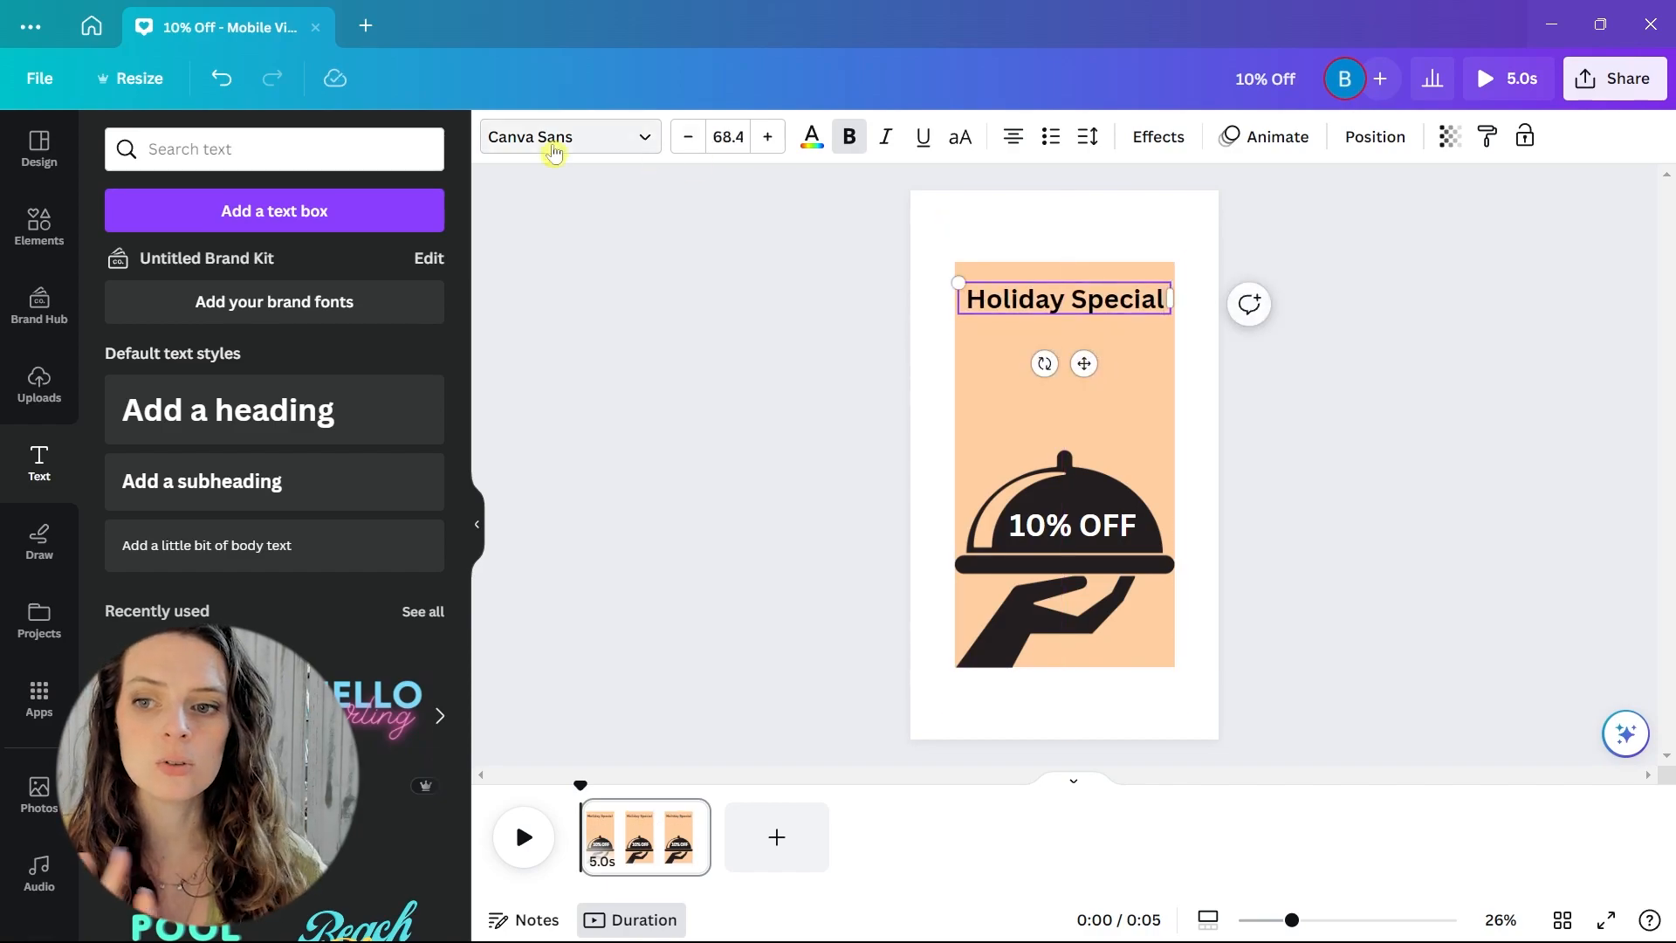
Set the "Holiday Special" heading in the Buffalo font at size 109, centred on the page.
{"action": "left_click", "coordinate": [553, 152]}
{"action": "scroll", "coordinate": [247, 523], "scroll_direction": "down", "scroll_amount": 10}
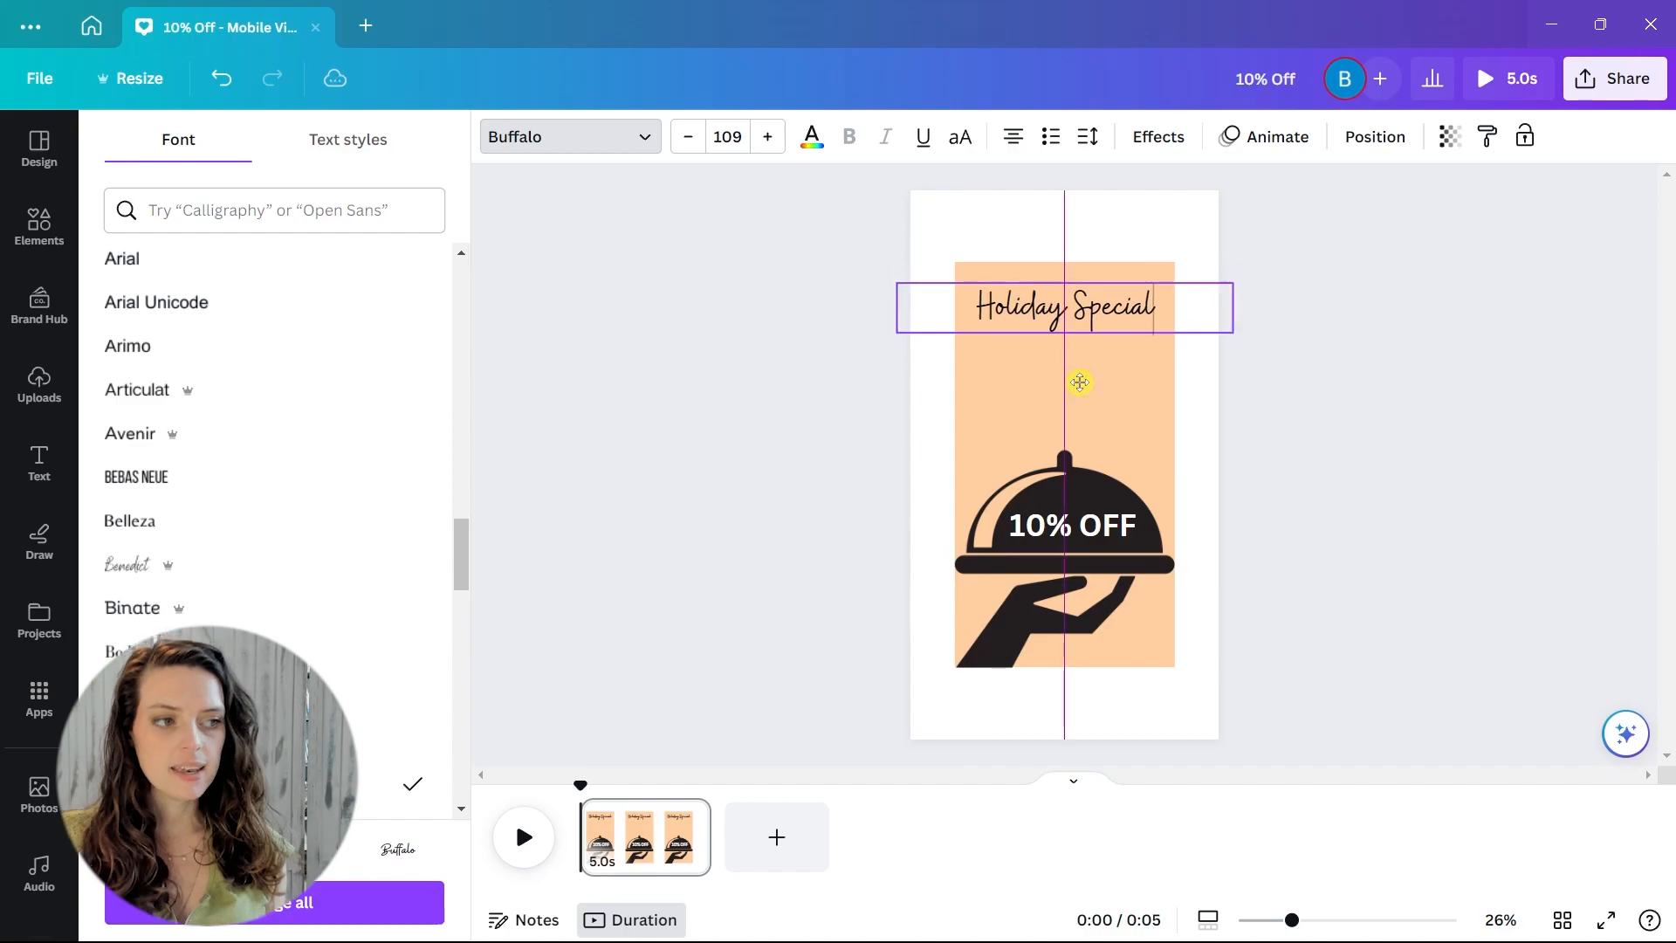
{"action": "left_click", "coordinate": [1388, 448]}
Find a "banner" graphic, add the plain ribbon and size it behind the "Holiday Special" heading, slightly wider than the rectangle.
{"action": "left_click", "coordinate": [39, 225]}
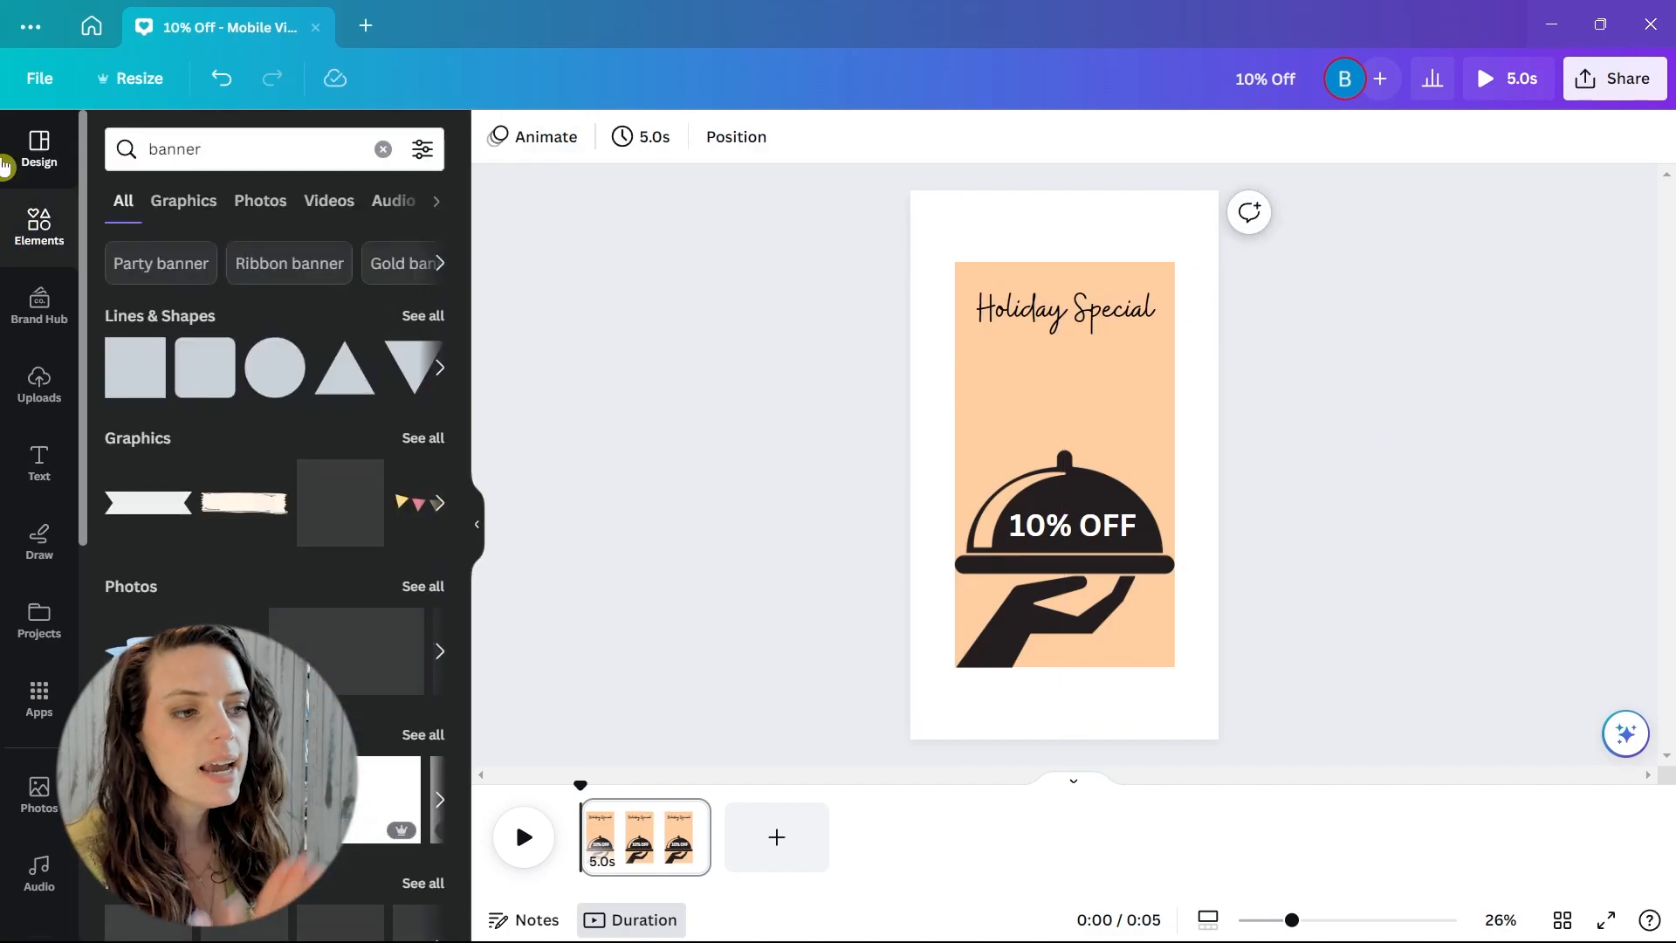
{"action": "left_click", "coordinate": [150, 515]}
{"action": "left_click_drag", "start_coordinate": [1070, 471], "coordinate": [1022, 308]}
{"action": "left_click_drag", "start_coordinate": [1078, 316], "coordinate": [1132, 326]}
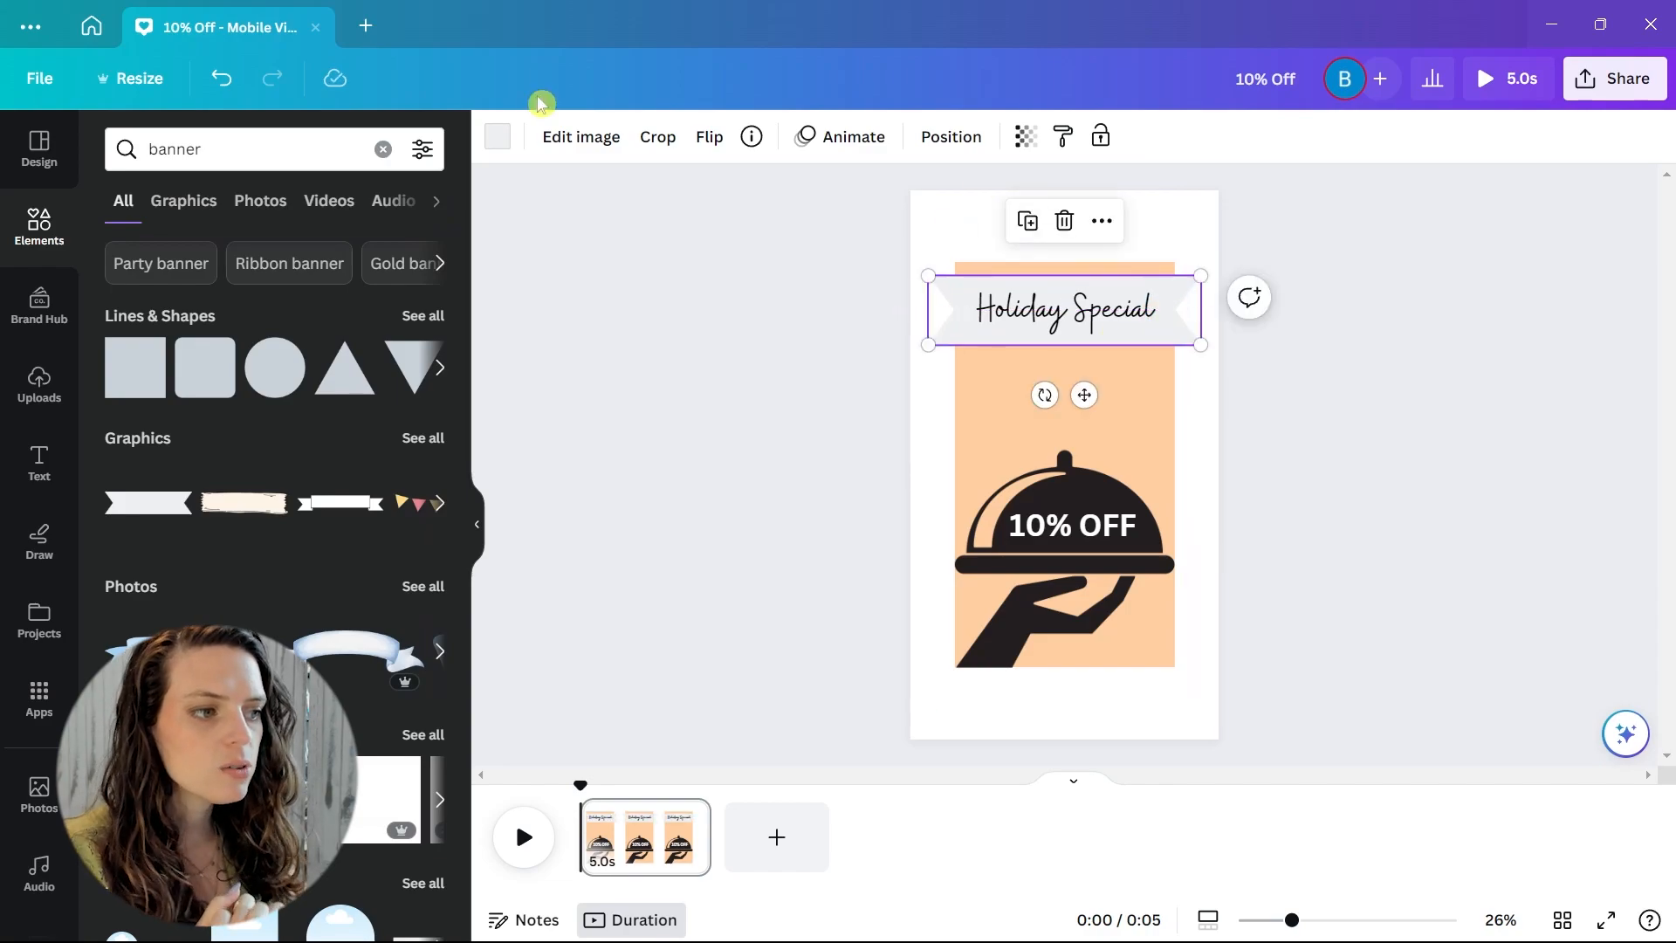
Recolour the ribbon banner dark burgundy and make the "Holiday Special" text white.
{"action": "left_click", "coordinate": [497, 136]}
{"action": "left_click", "coordinate": [423, 275]}
{"action": "left_click", "coordinate": [247, 282]}
{"action": "left_click", "coordinate": [129, 268]}
{"action": "left_click", "coordinate": [179, 456]}
{"action": "left_click", "coordinate": [420, 324]}
{"action": "left_click_drag", "start_coordinate": [324, 453], "coordinate": [366, 453]}
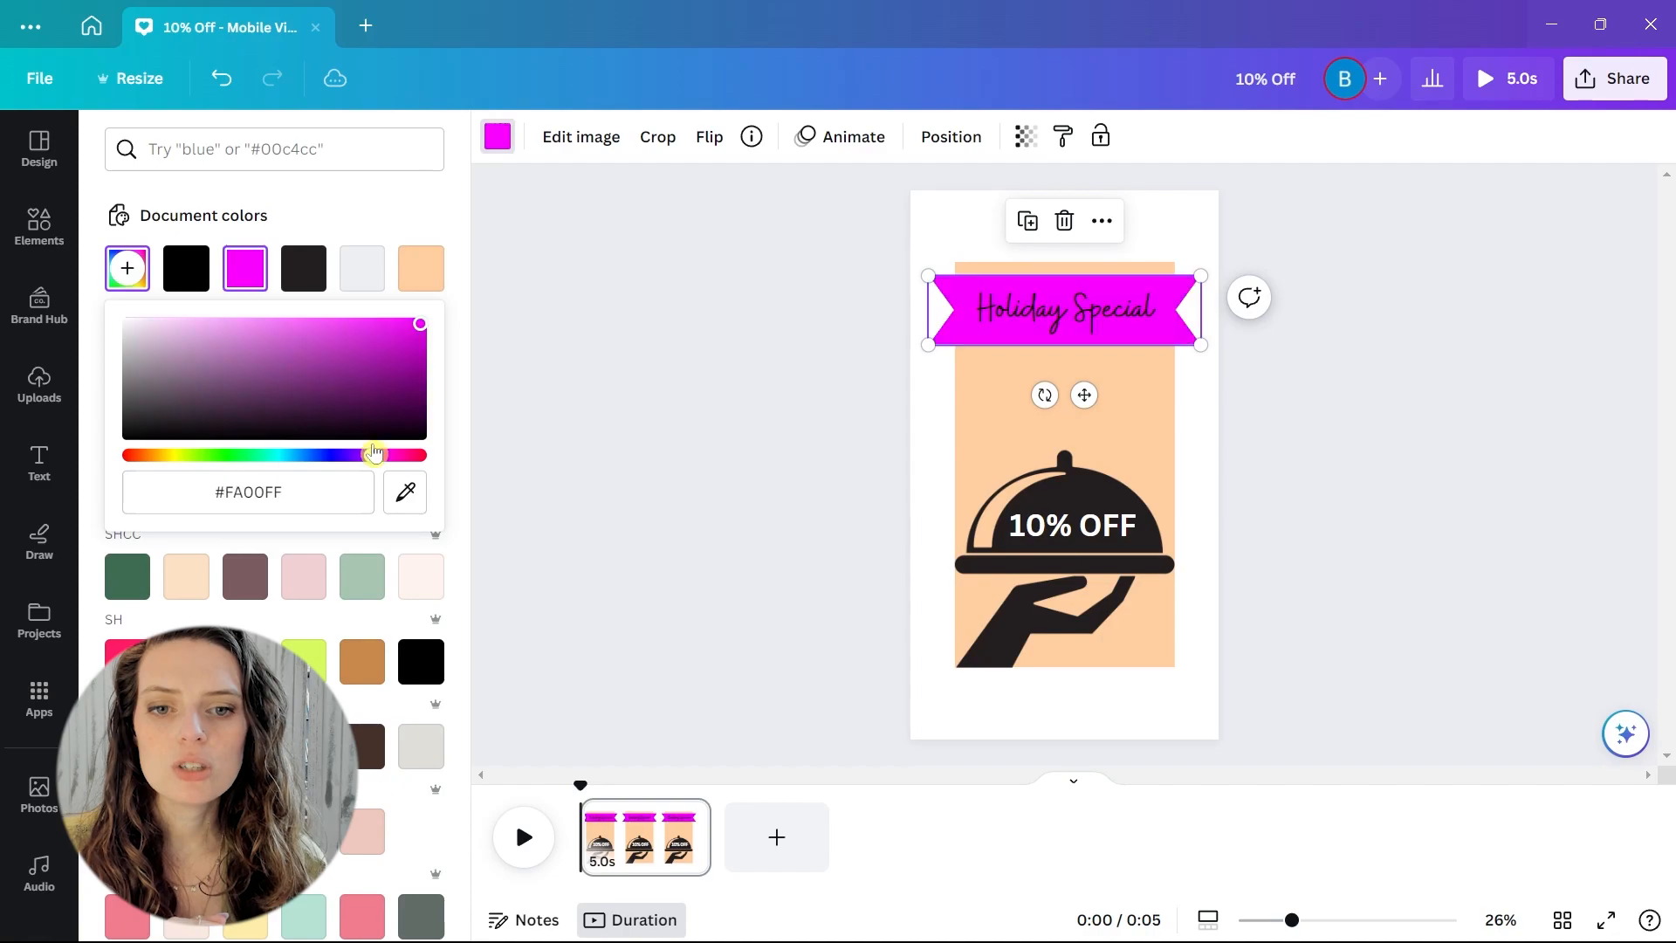
{"action": "left_click_drag", "start_coordinate": [420, 324], "coordinate": [403, 372]}
{"action": "left_click", "coordinate": [1003, 314]}
{"action": "left_click", "coordinate": [659, 340]}
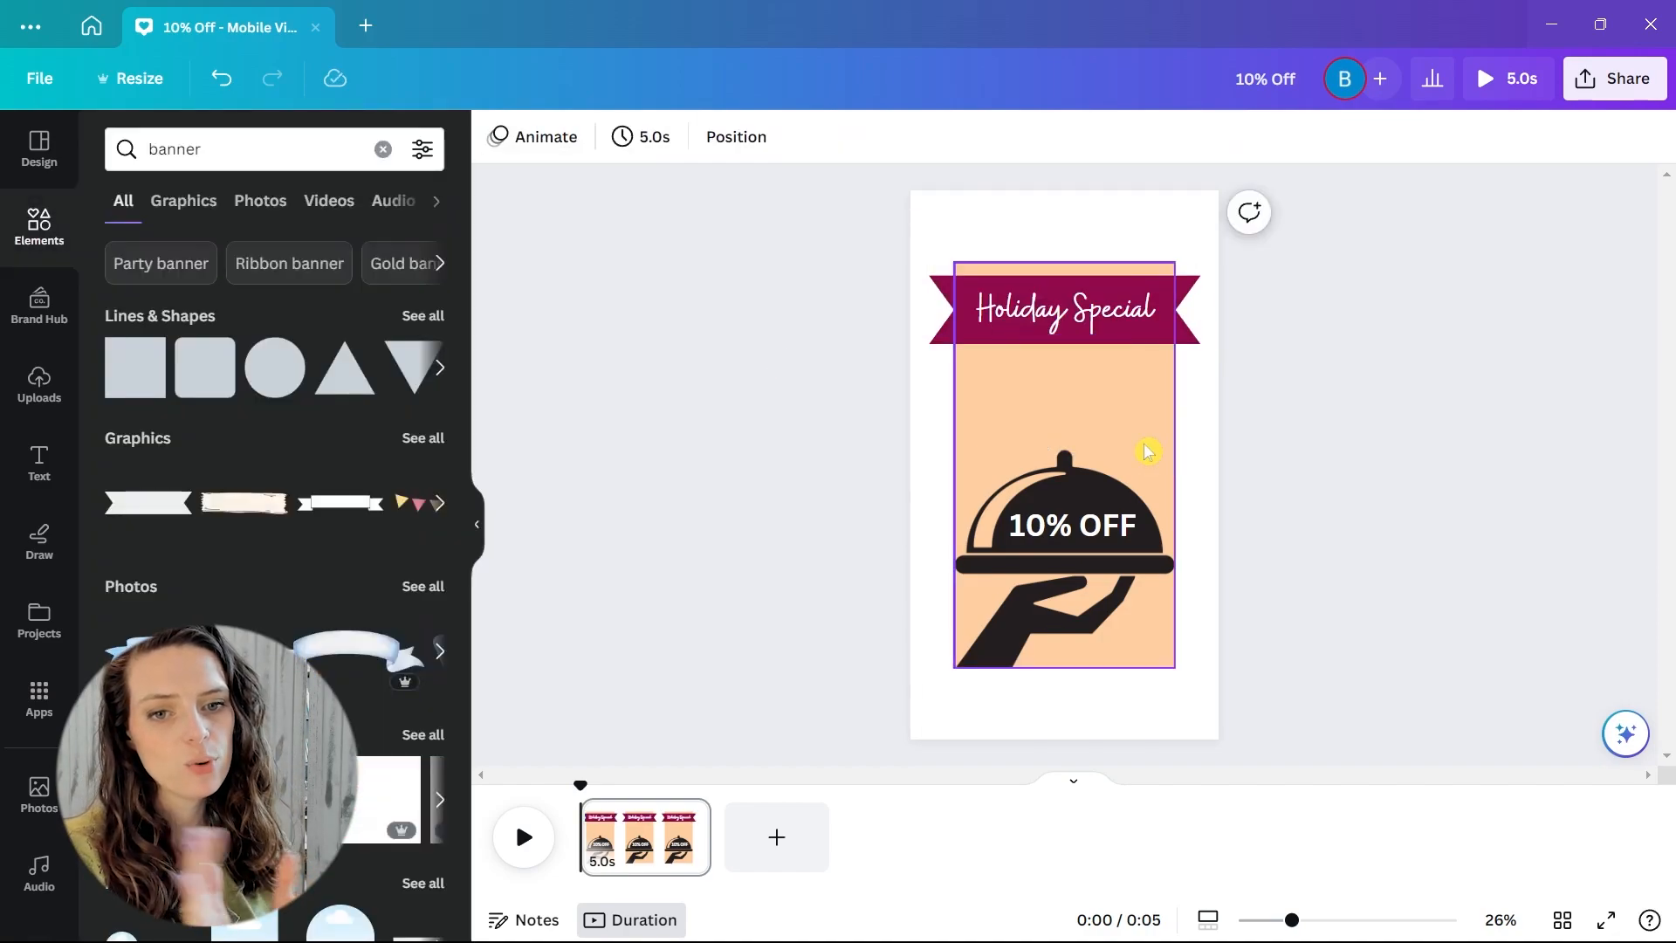
Add body text below the banner, key lines bold: "Book catering services for dates between September 1st and 15th for your event NOW and receive 10% Off.".
{"action": "left_click", "coordinate": [39, 463]}
{"action": "type", "text": "Book your Catering"}
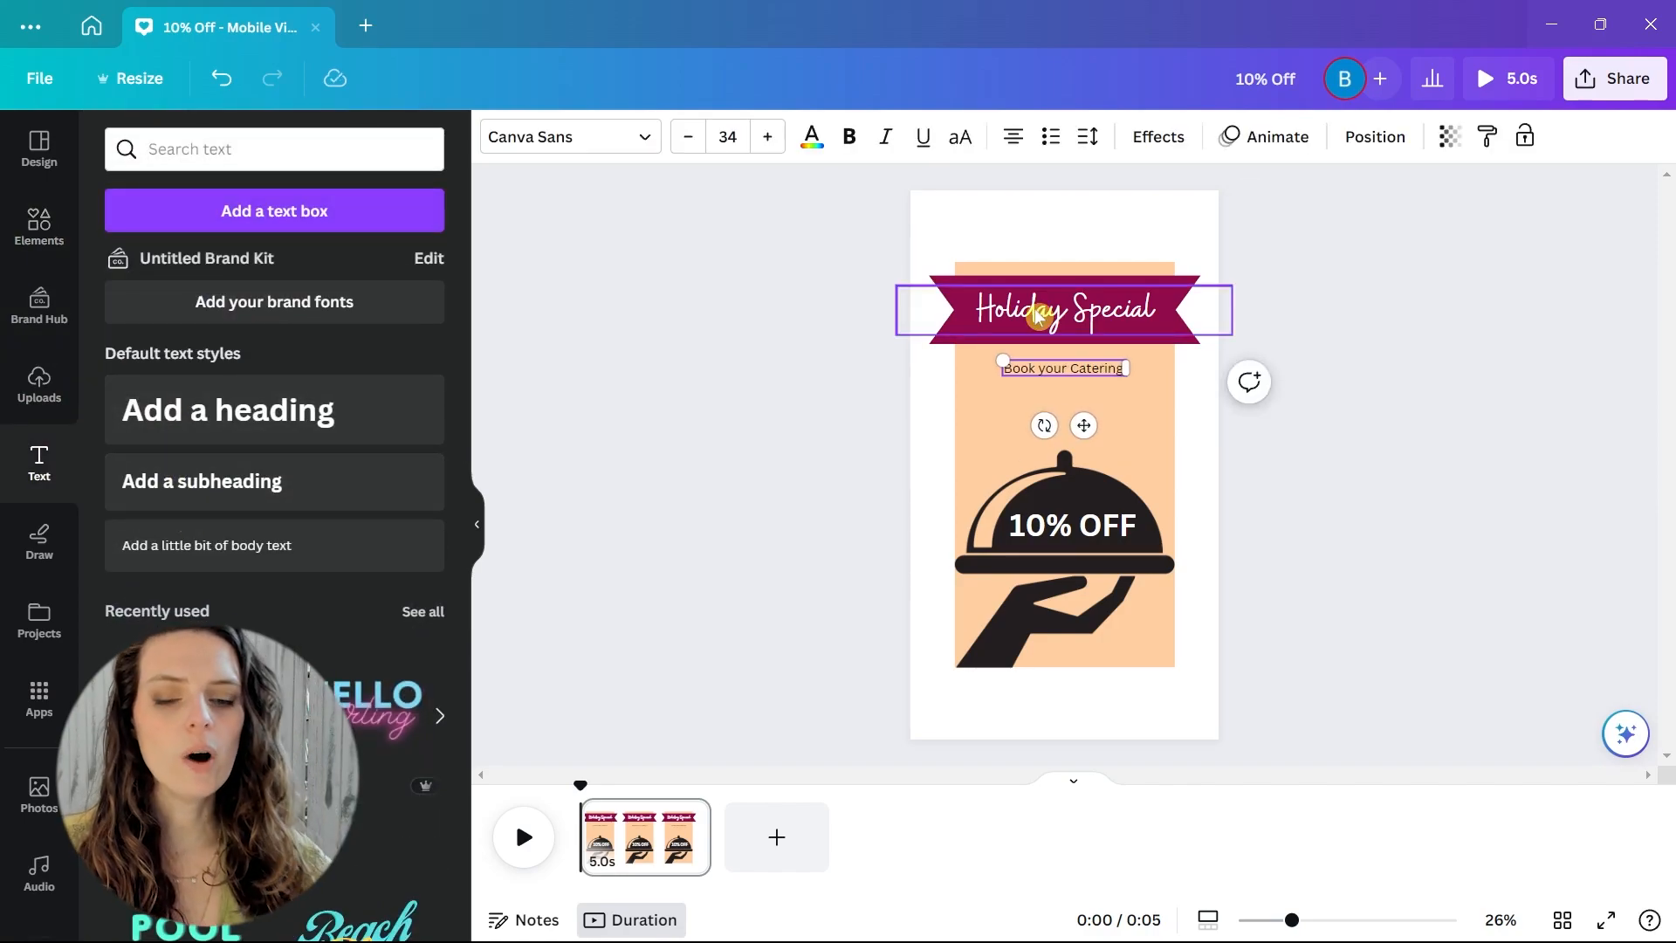
{"action": "left_click_drag", "start_coordinate": [978, 420], "coordinate": [1149, 426]}
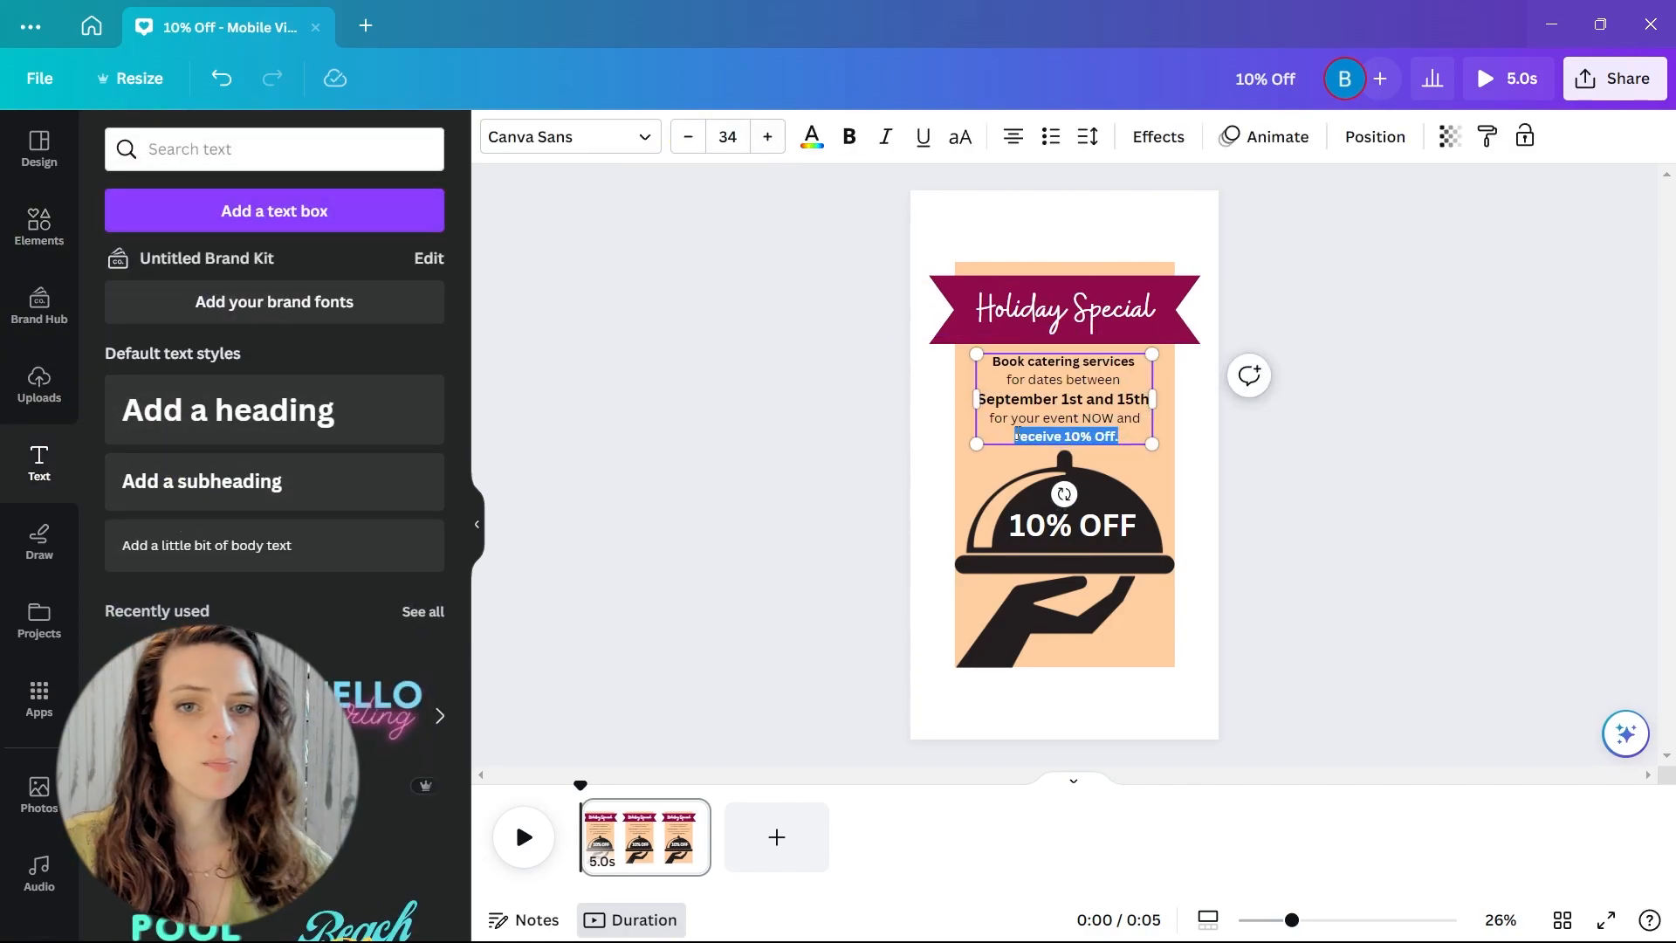
{"action": "left_click", "coordinate": [816, 371]}
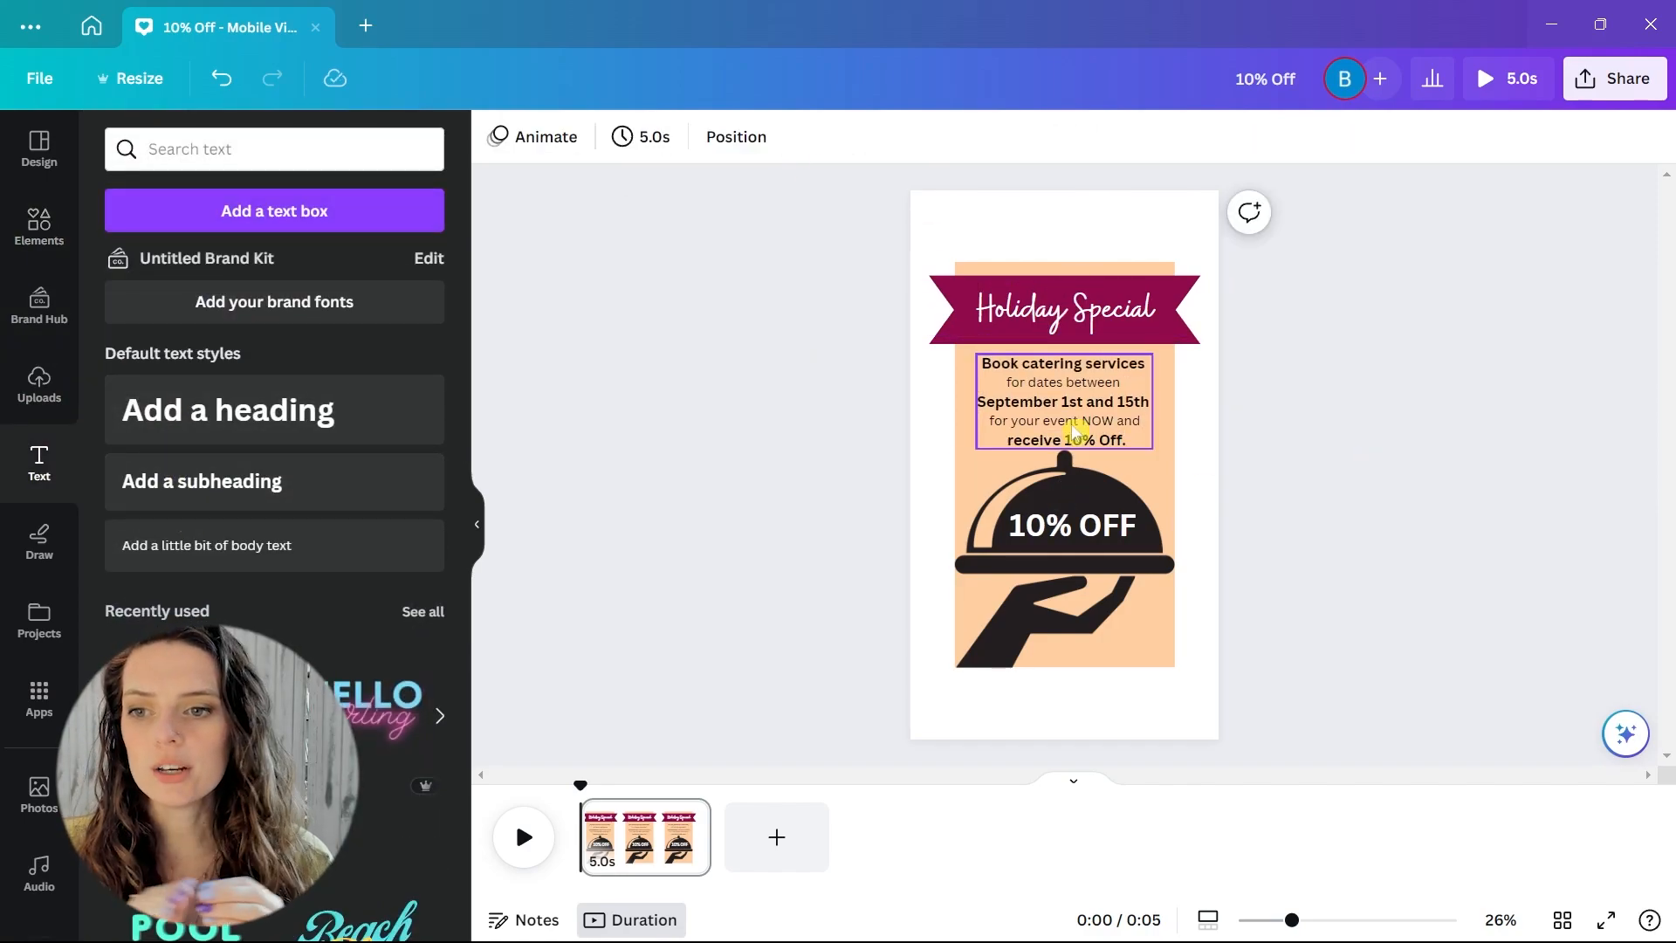
Search graphics for "catering" and place the round "Premium Quality Food" badge over the peach rectangle's lower-right corner.
{"action": "left_click", "coordinate": [39, 225]}
{"action": "type", "text": "catering"}
{"action": "key", "text": "Return"}
{"action": "left_click", "coordinate": [184, 201]}
{"action": "scroll", "coordinate": [362, 367], "scroll_direction": "down", "scroll_amount": 10}
{"action": "scroll", "coordinate": [363, 367], "scroll_direction": "down", "scroll_amount": 4}
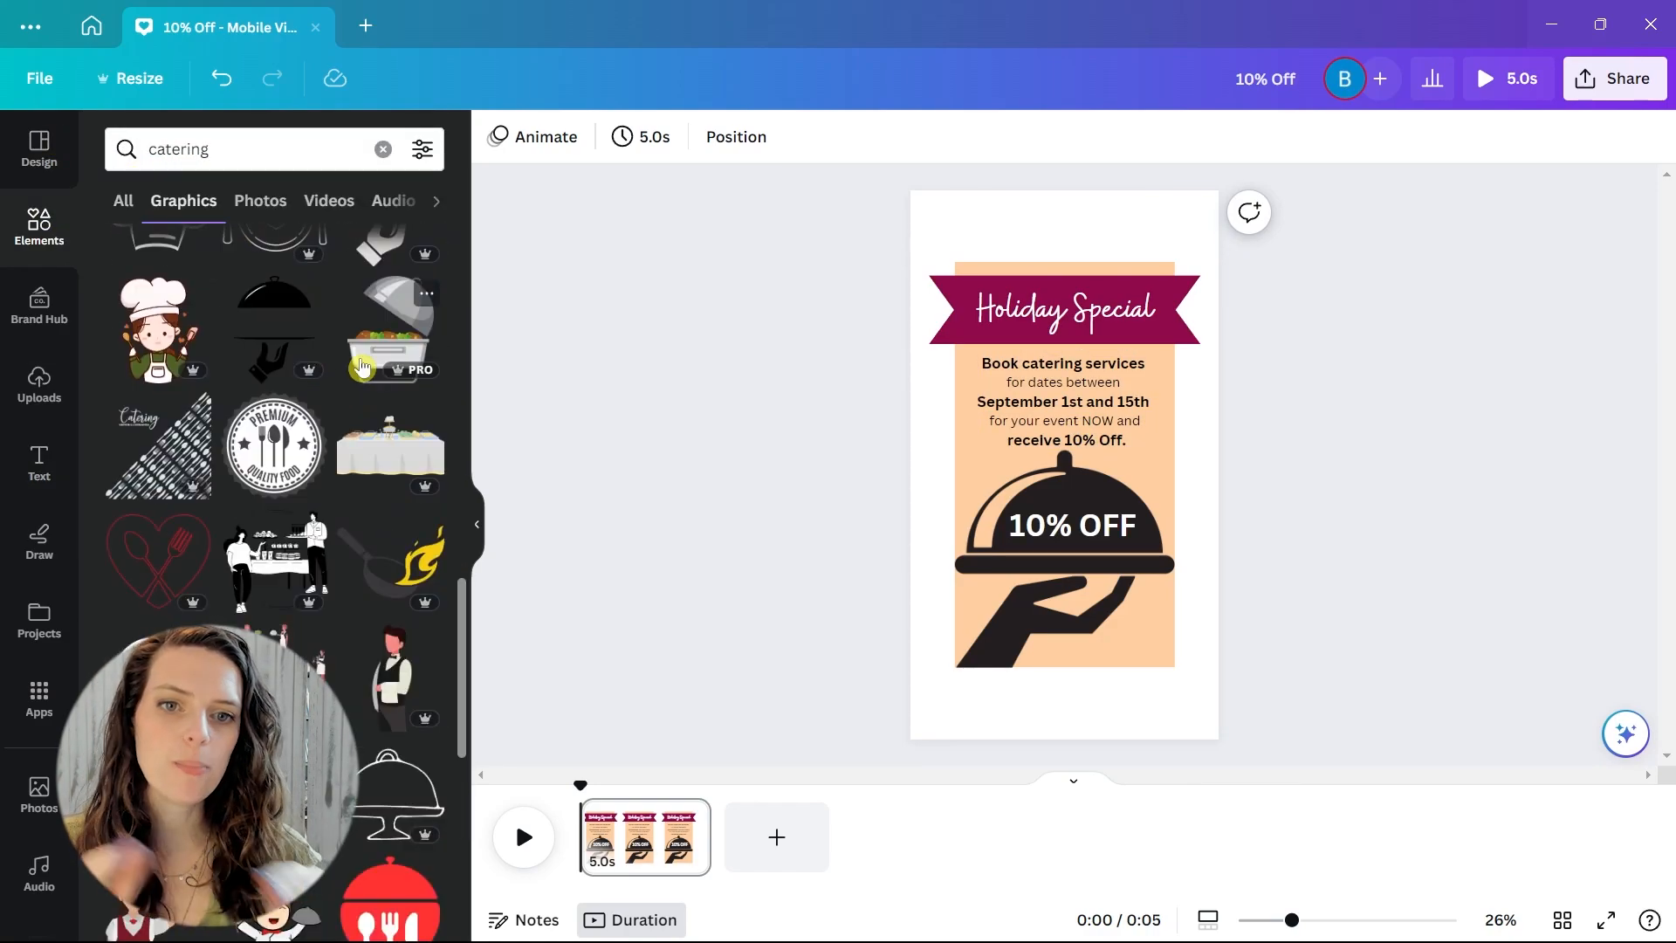
{"action": "left_click", "coordinate": [274, 445]}
{"action": "left_click_drag", "start_coordinate": [1076, 573], "coordinate": [1165, 688]}
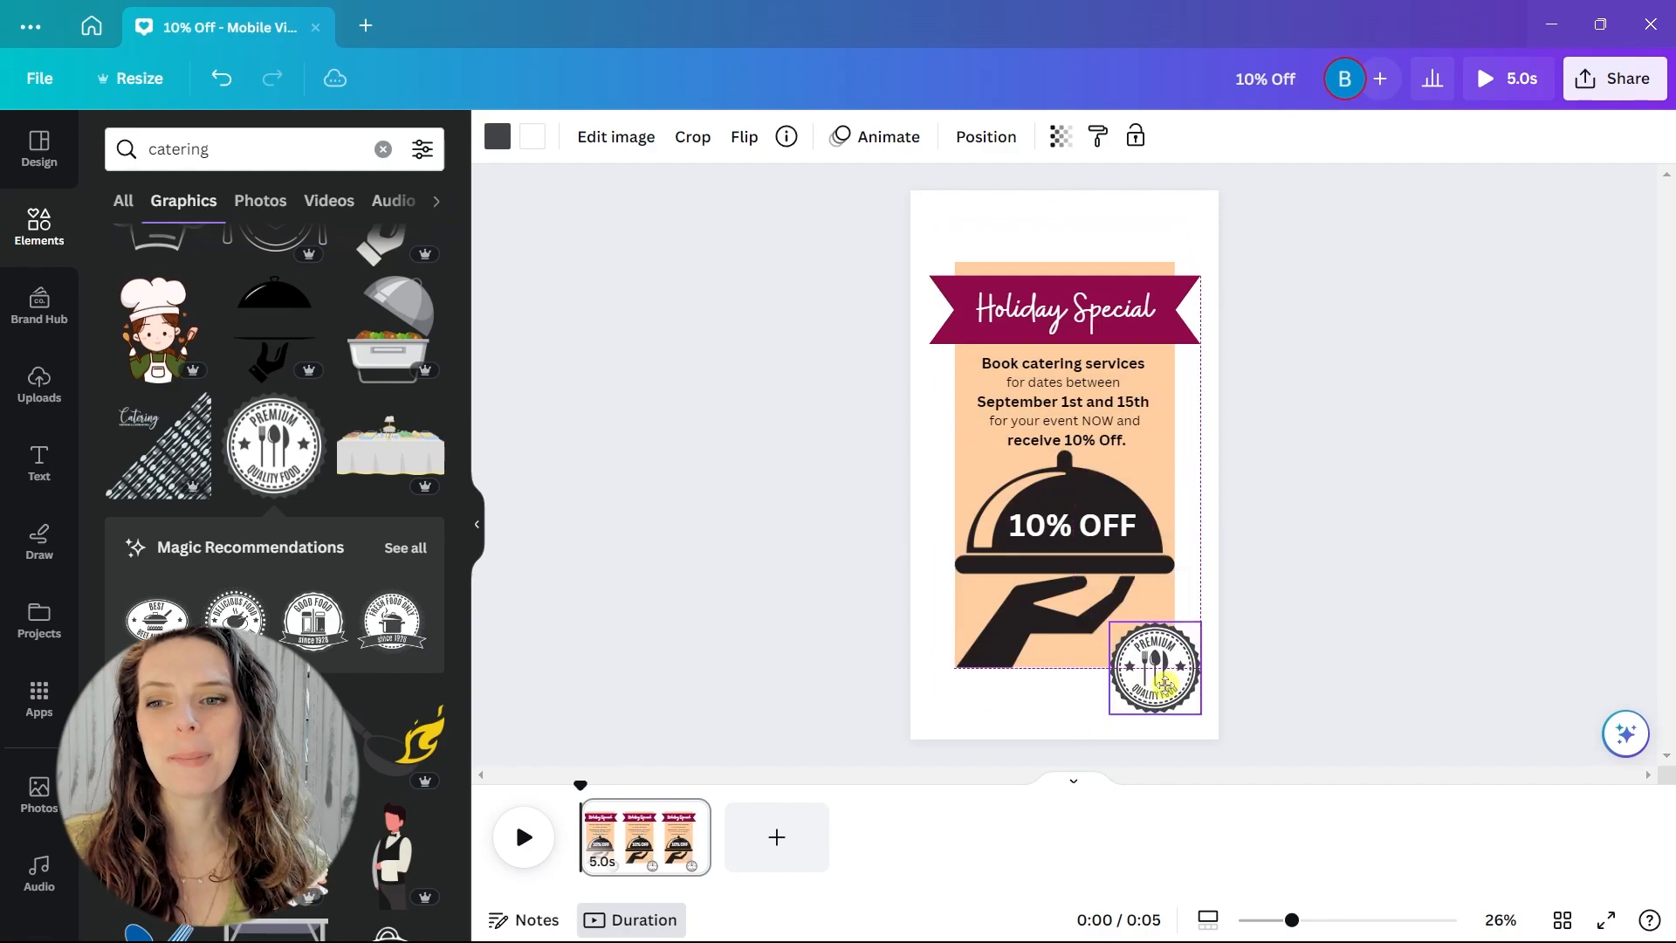
Change the peach rectangle's fill to a lighter cream-peach solid color.
{"action": "left_click", "coordinate": [1152, 594]}
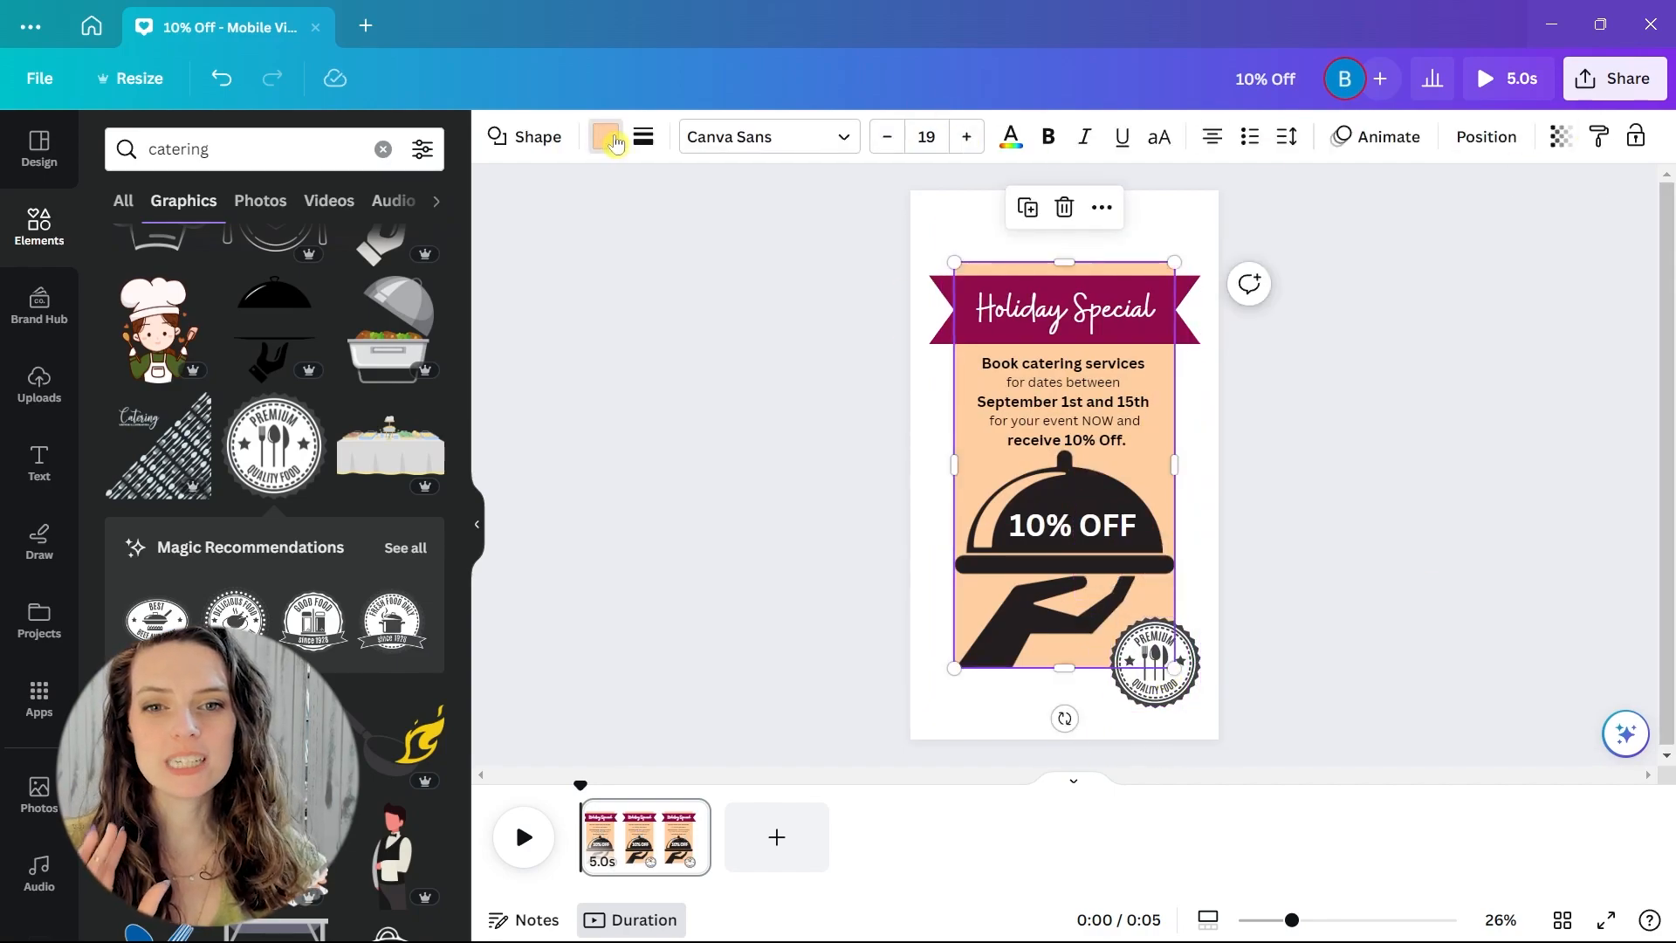
{"action": "left_click", "coordinate": [607, 137]}
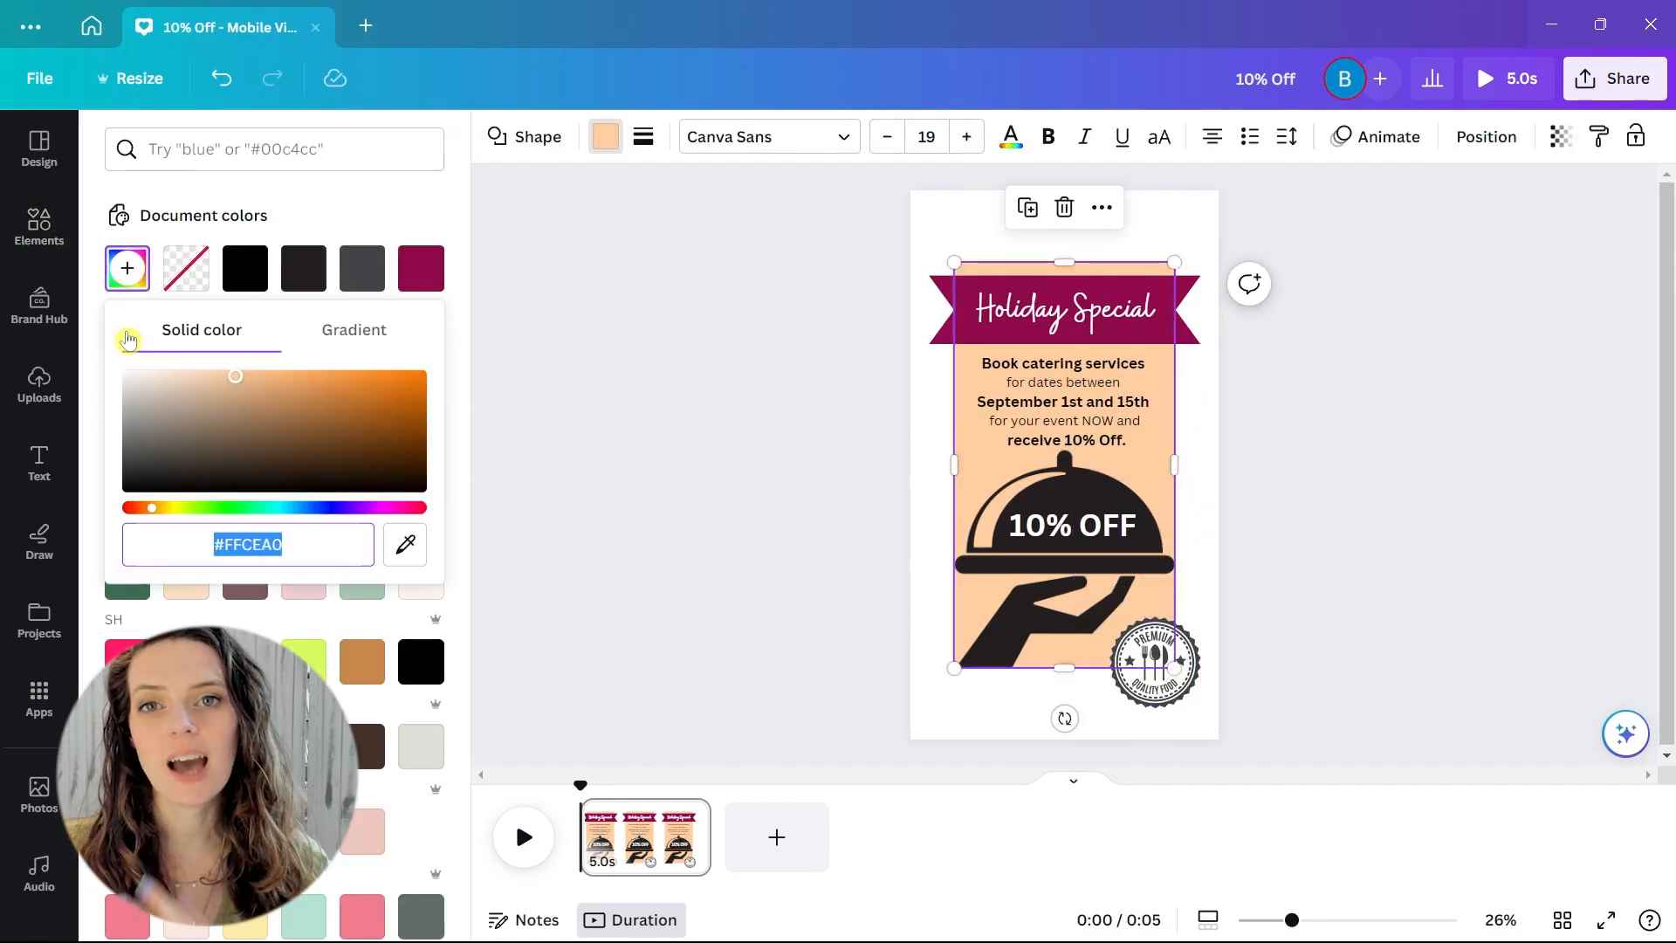
{"action": "left_click", "coordinate": [189, 376]}
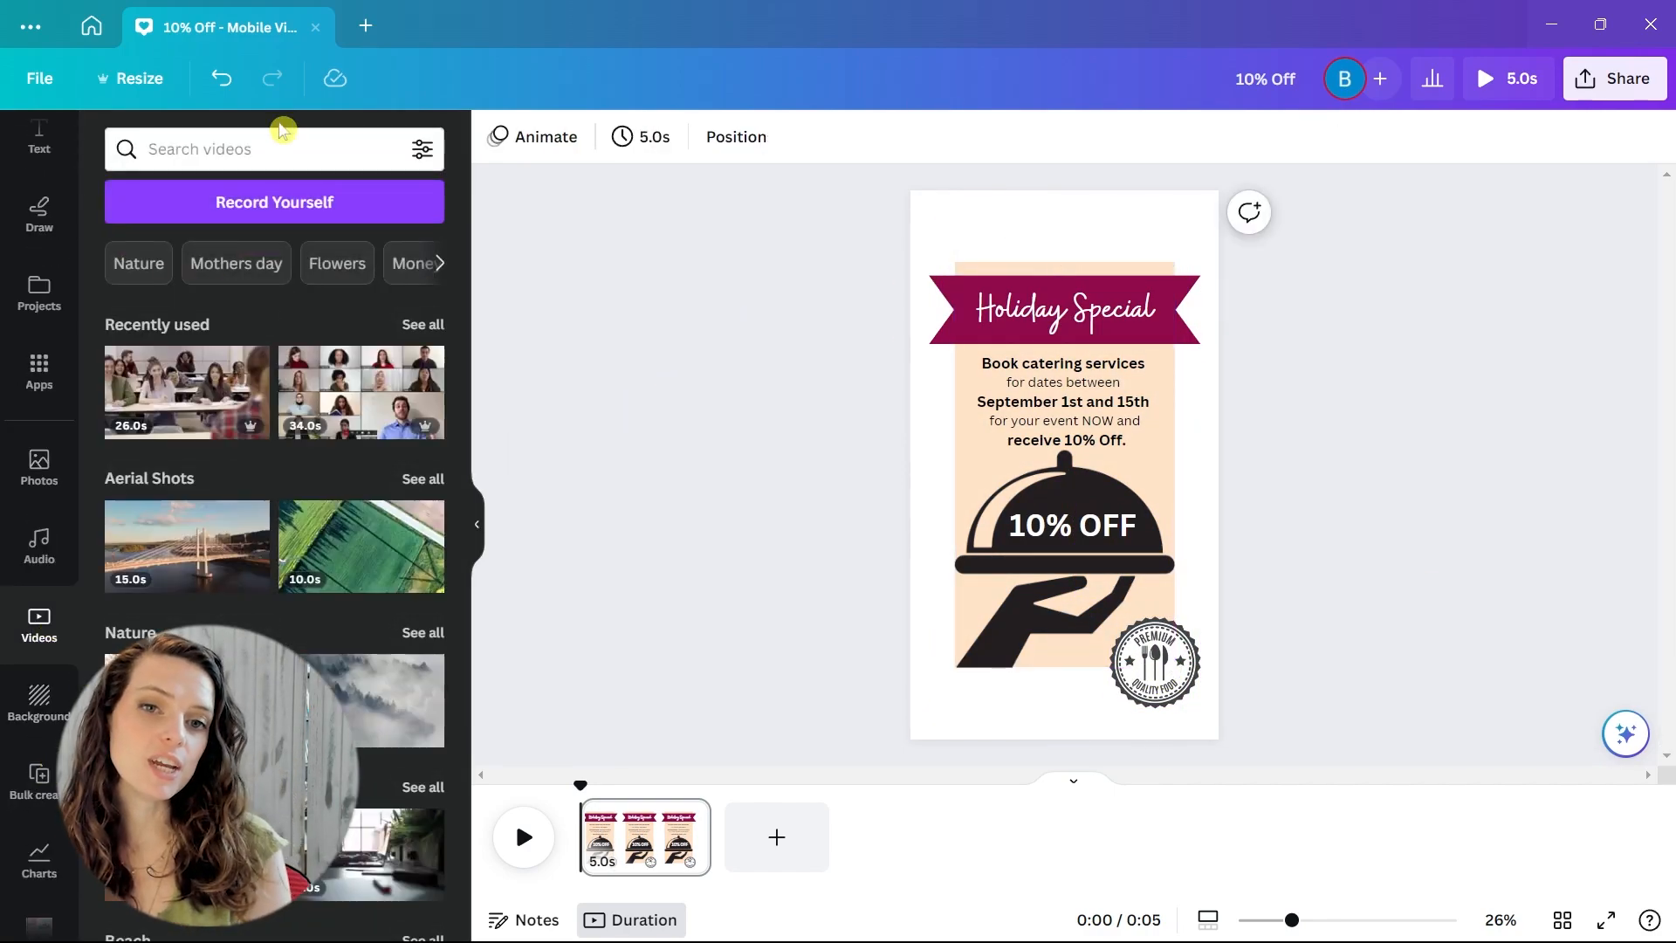
Search videos for "food" and set the 27-second clip of roasted dishes as the page background.
{"action": "type", "text": "food"}
{"action": "key", "text": "Return"}
{"action": "scroll", "coordinate": [307, 351], "scroll_direction": "down", "scroll_amount": 3}
{"action": "scroll", "coordinate": [307, 351], "scroll_direction": "down", "scroll_amount": 10}
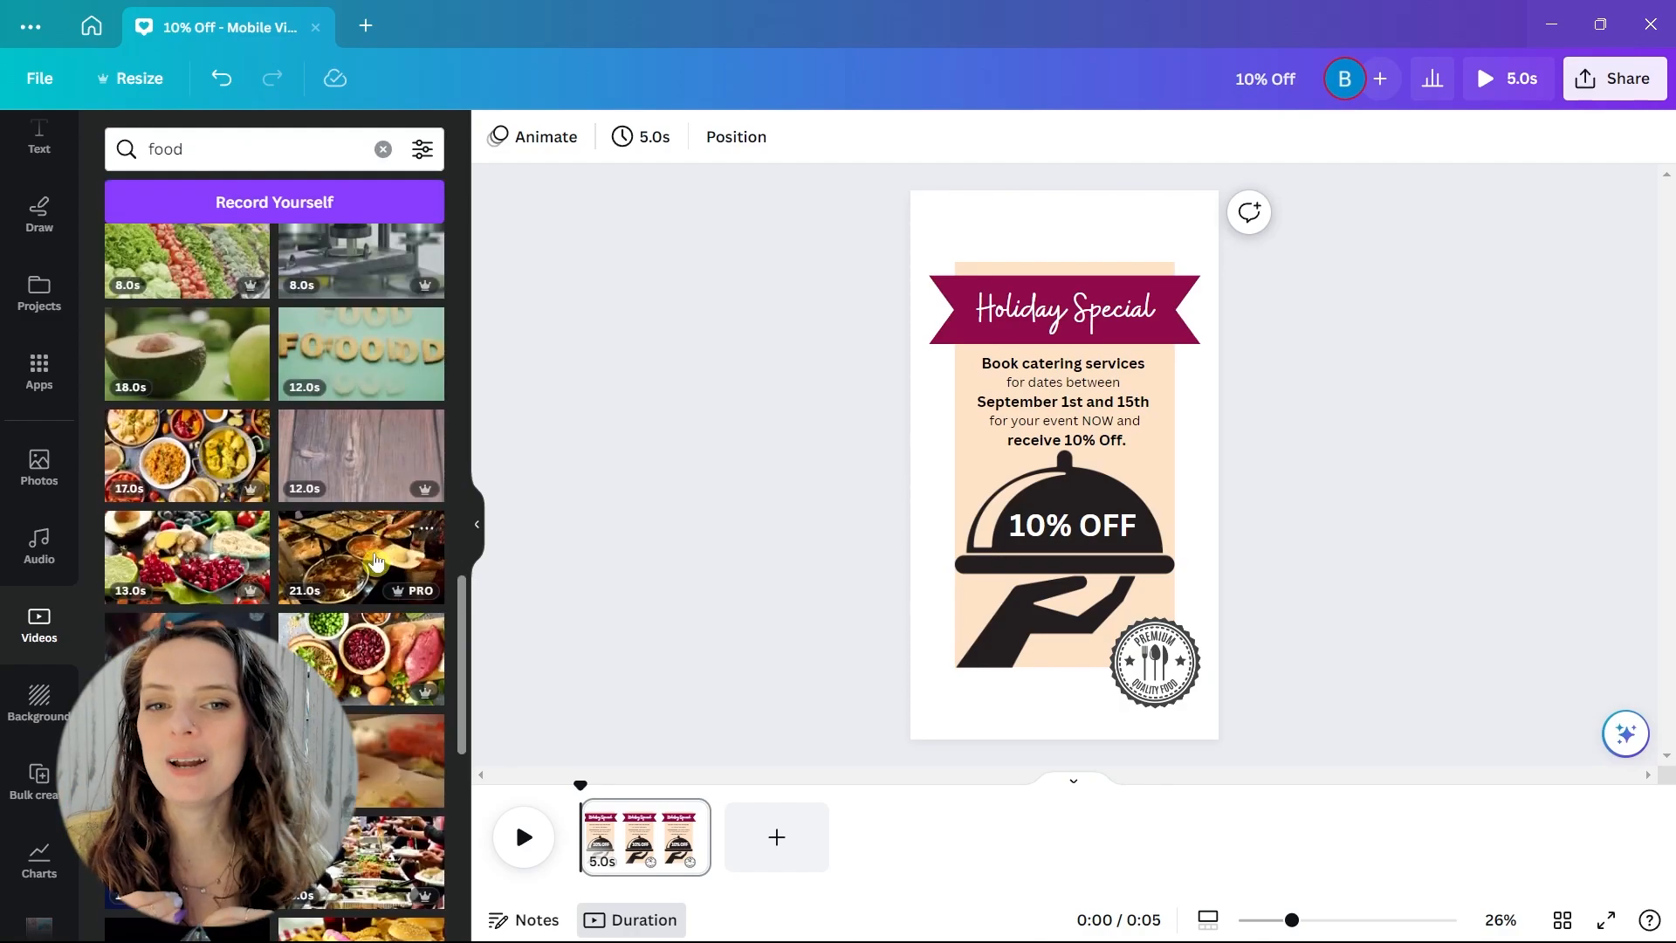
{"action": "scroll", "coordinate": [394, 560], "scroll_direction": "down", "scroll_amount": 3}
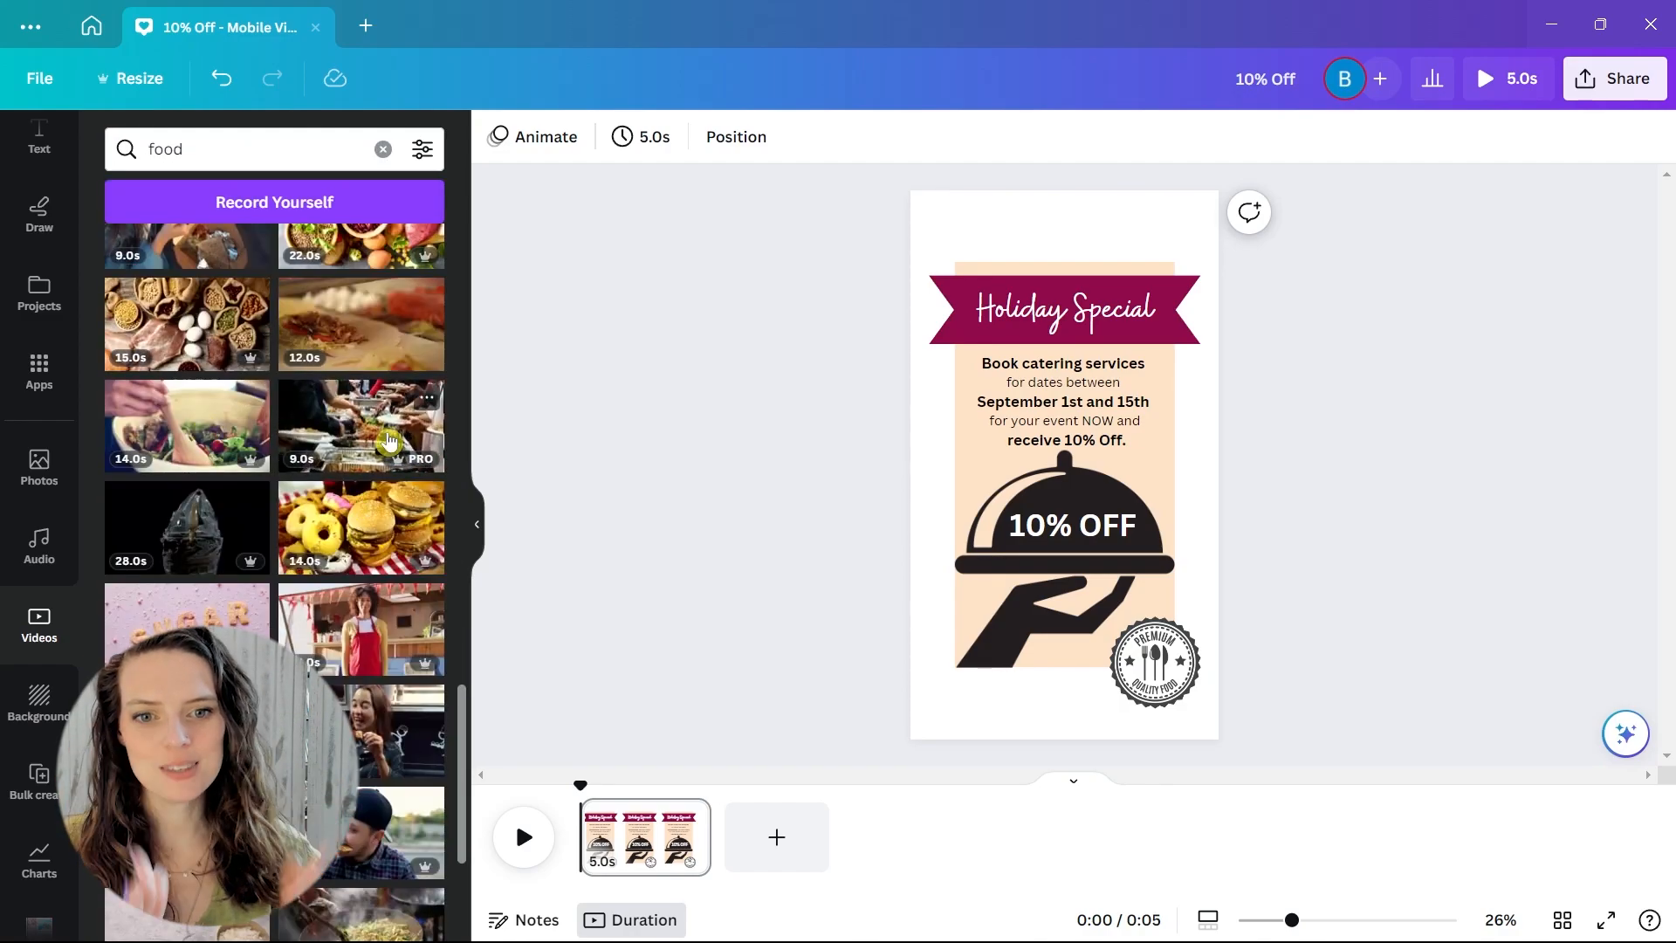
{"action": "scroll", "coordinate": [390, 439], "scroll_direction": "down", "scroll_amount": 8}
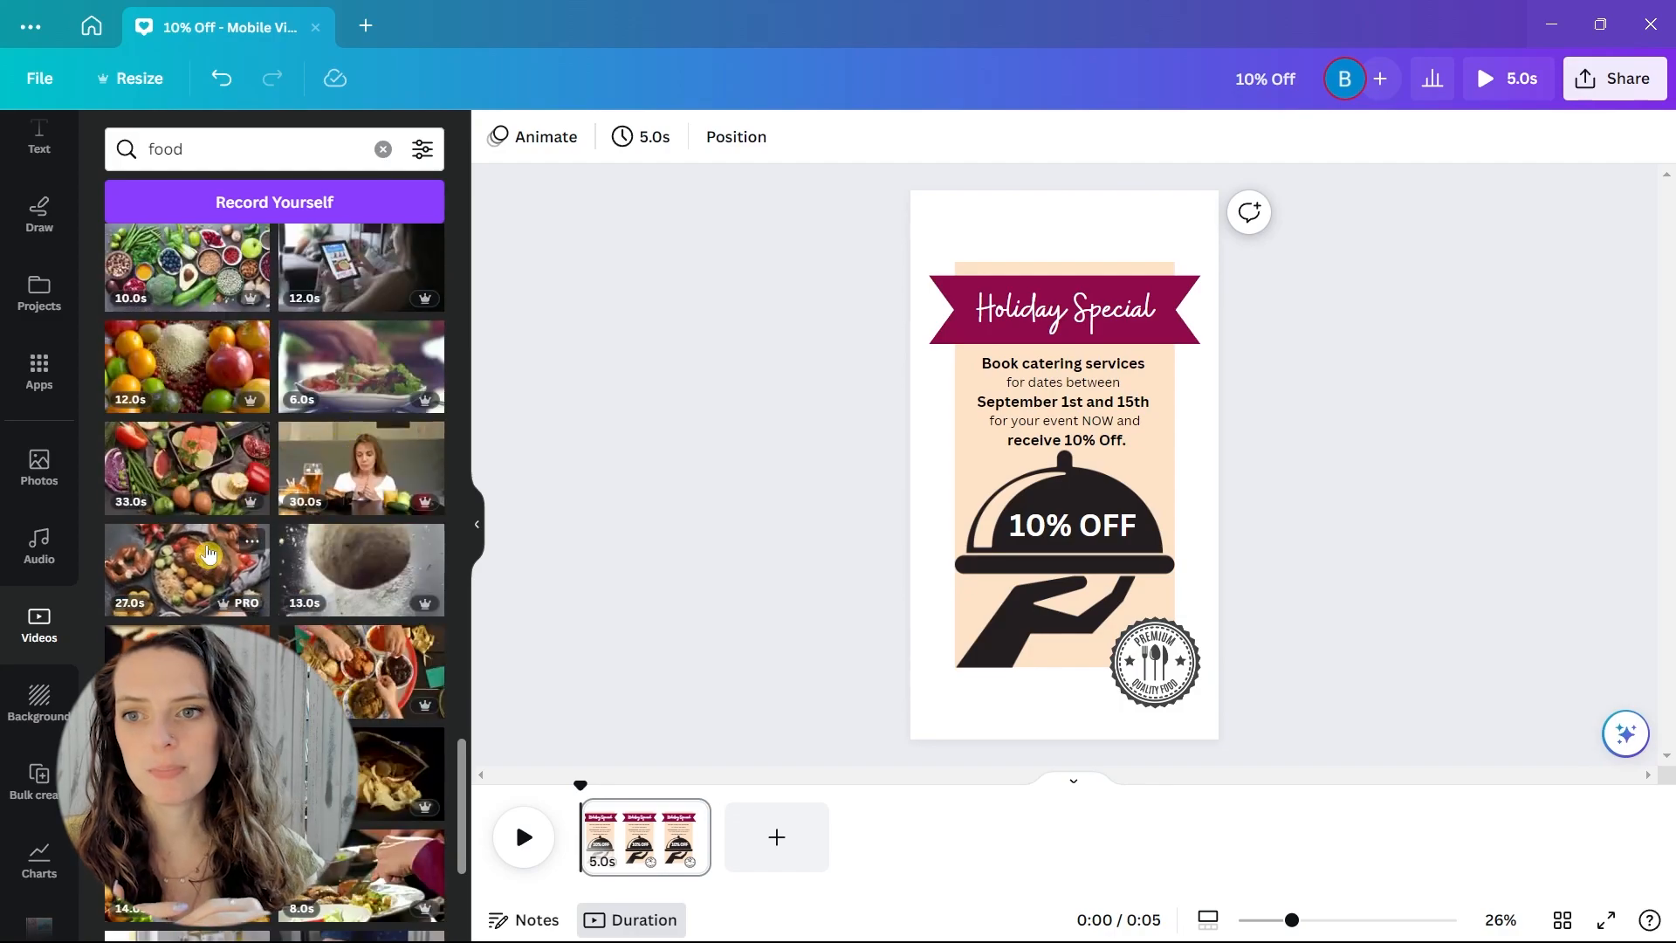
{"action": "left_click_drag", "start_coordinate": [208, 554], "coordinate": [960, 488]}
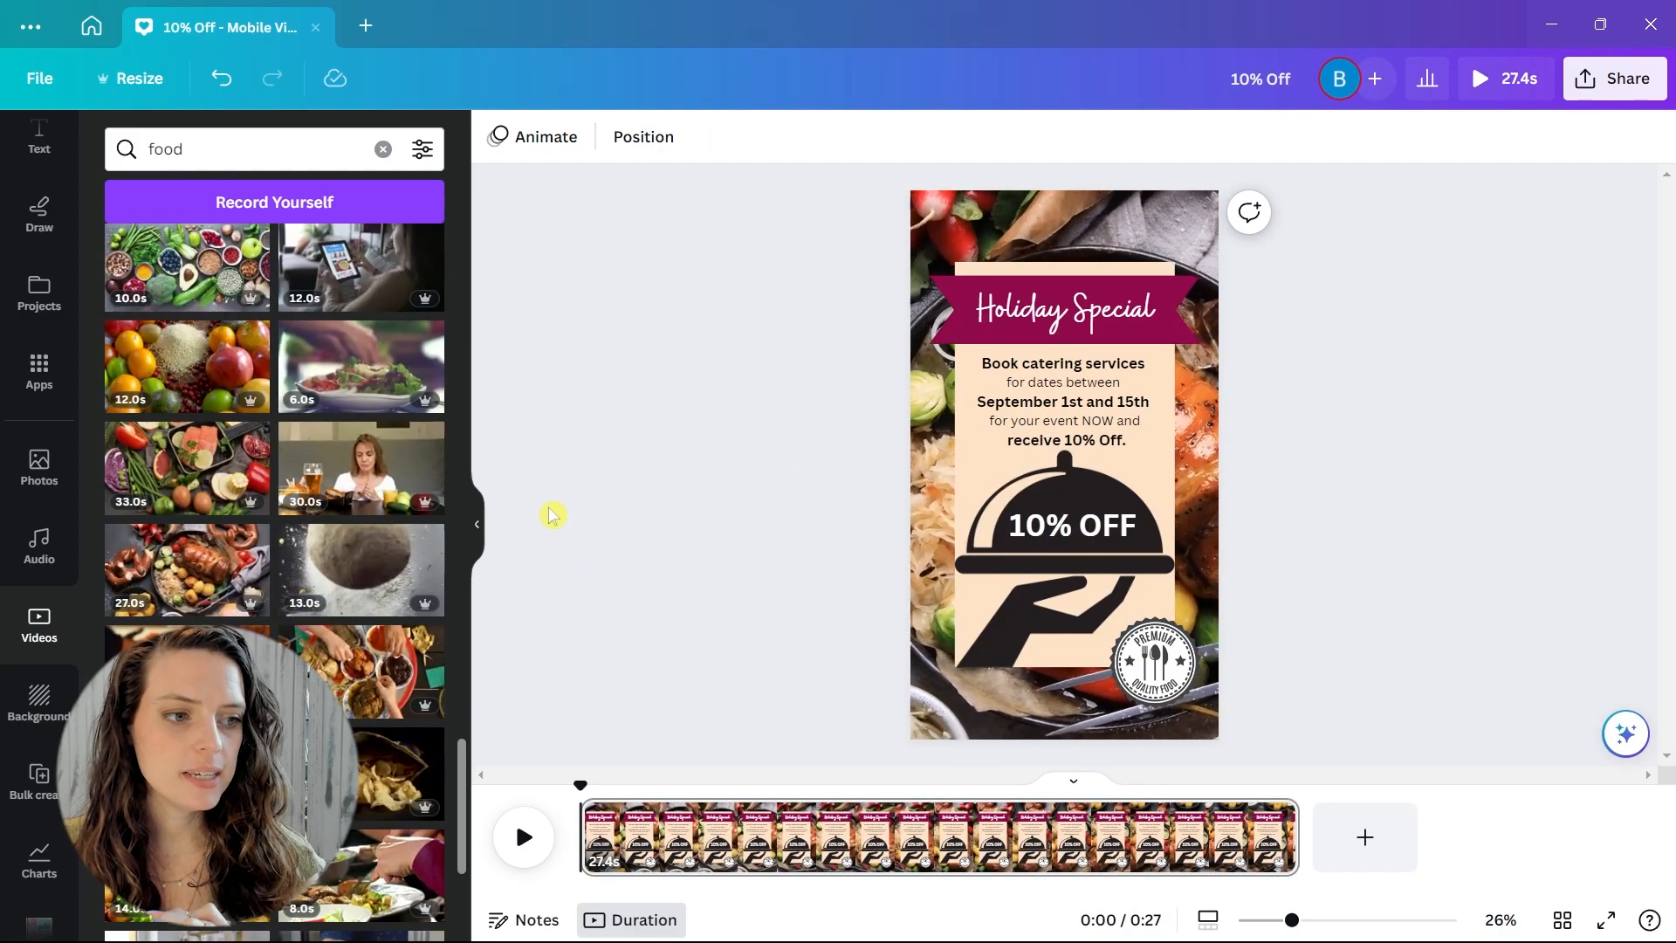
{"action": "scroll", "coordinate": [11, 235], "scroll_direction": "up", "scroll_amount": 4}
{"action": "left_click", "coordinate": [10, 229]}
{"action": "left_click_drag", "start_coordinate": [218, 149], "coordinate": [5, 96]}
{"action": "type", "text": "glow"}
{"action": "key", "text": "Return"}
{"action": "scroll", "coordinate": [274, 436], "scroll_direction": "down", "scroll_amount": 3}
{"action": "left_click", "coordinate": [1061, 583]}
{"action": "left_click_drag", "start_coordinate": [1061, 585], "coordinate": [1063, 714]}
{"action": "key", "text": "Delete"}
Search the graphics for "square glow" and "rectangle glow" and look through the results.
{"action": "left_click_drag", "start_coordinate": [210, 149], "coordinate": [61, 165]}
{"action": "type", "text": "square glow"}
{"action": "key", "text": "Return"}
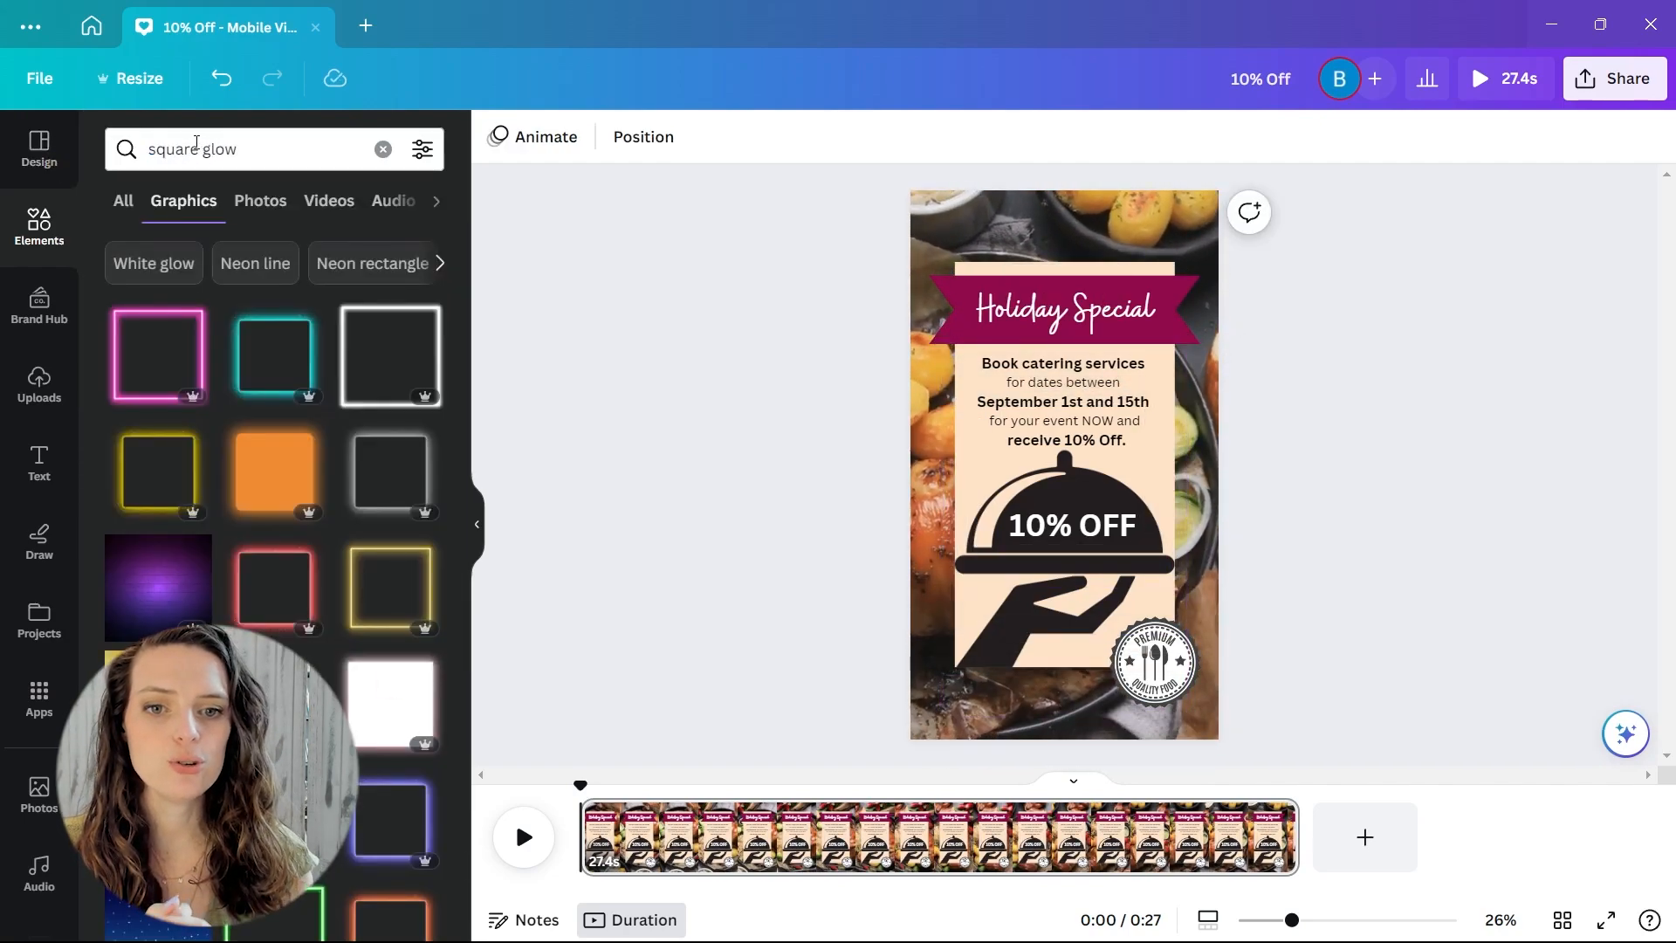
{"action": "left_click_drag", "start_coordinate": [197, 142], "coordinate": [82, 142]}
{"action": "type", "text": "rectangle"}
{"action": "key", "text": "Return"}
{"action": "scroll", "coordinate": [310, 406], "scroll_direction": "down", "scroll_amount": 5}
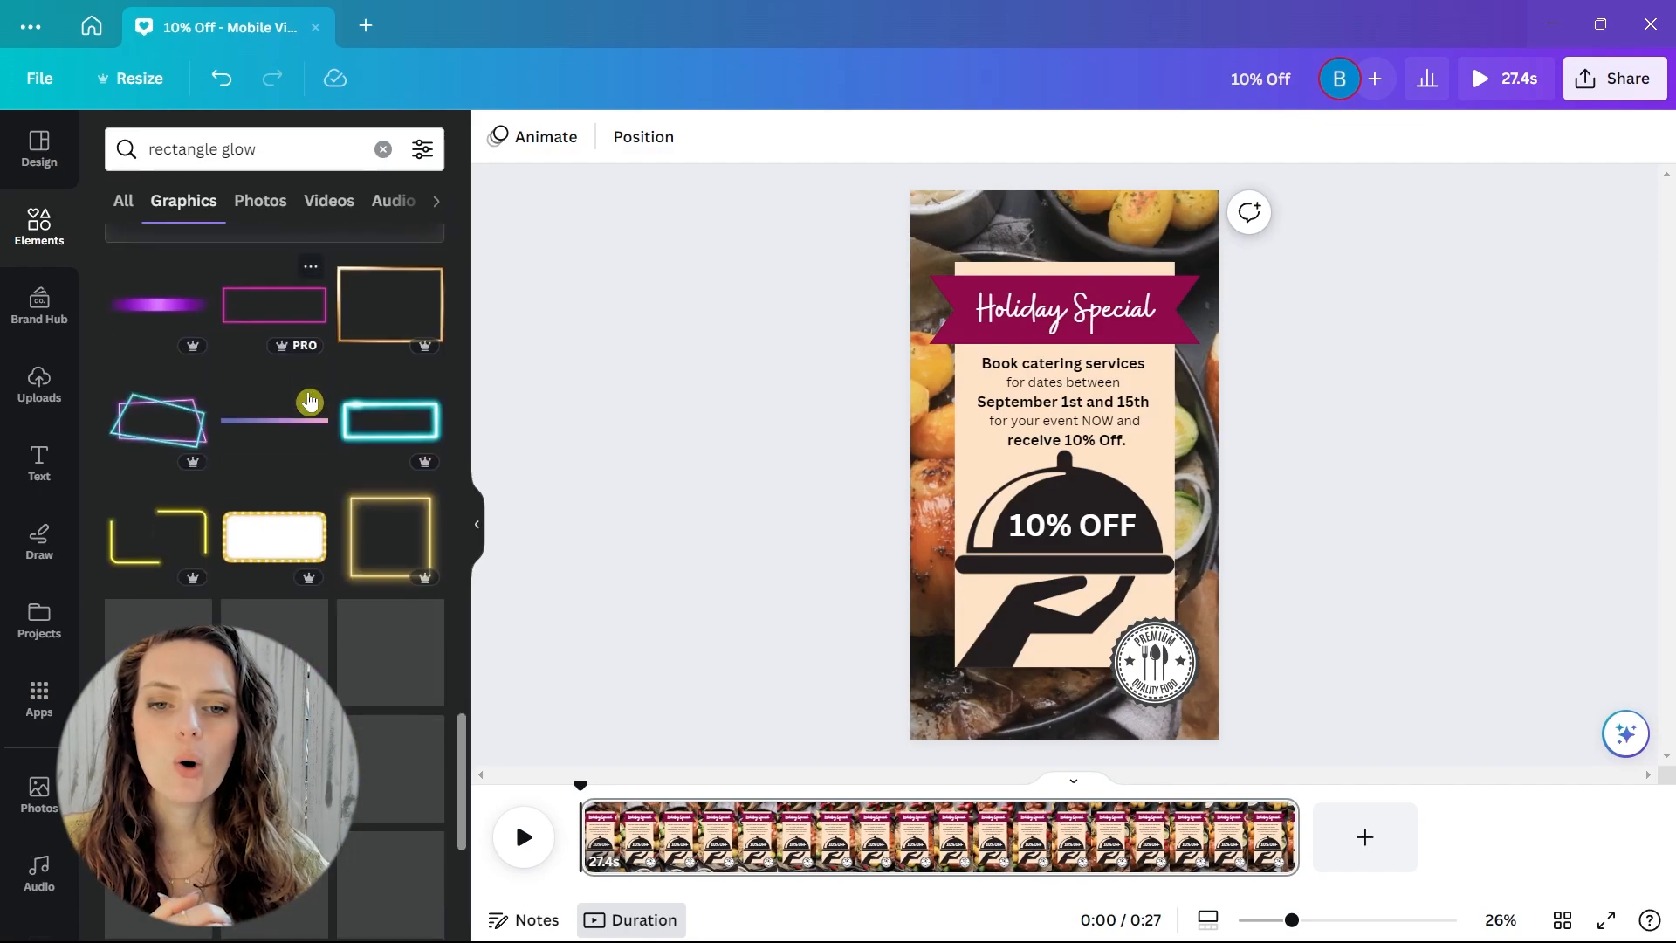
Search graphics for "glow", add the soft white radial glow and enlarge it over the upper part of the page.
{"action": "left_click_drag", "start_coordinate": [259, 149], "coordinate": [12, 140]}
{"action": "type", "text": "glow"}
{"action": "key", "text": "Return"}
{"action": "scroll", "coordinate": [355, 469], "scroll_direction": "down", "scroll_amount": 15}
{"action": "left_click_drag", "start_coordinate": [361, 473], "coordinate": [1064, 467]}
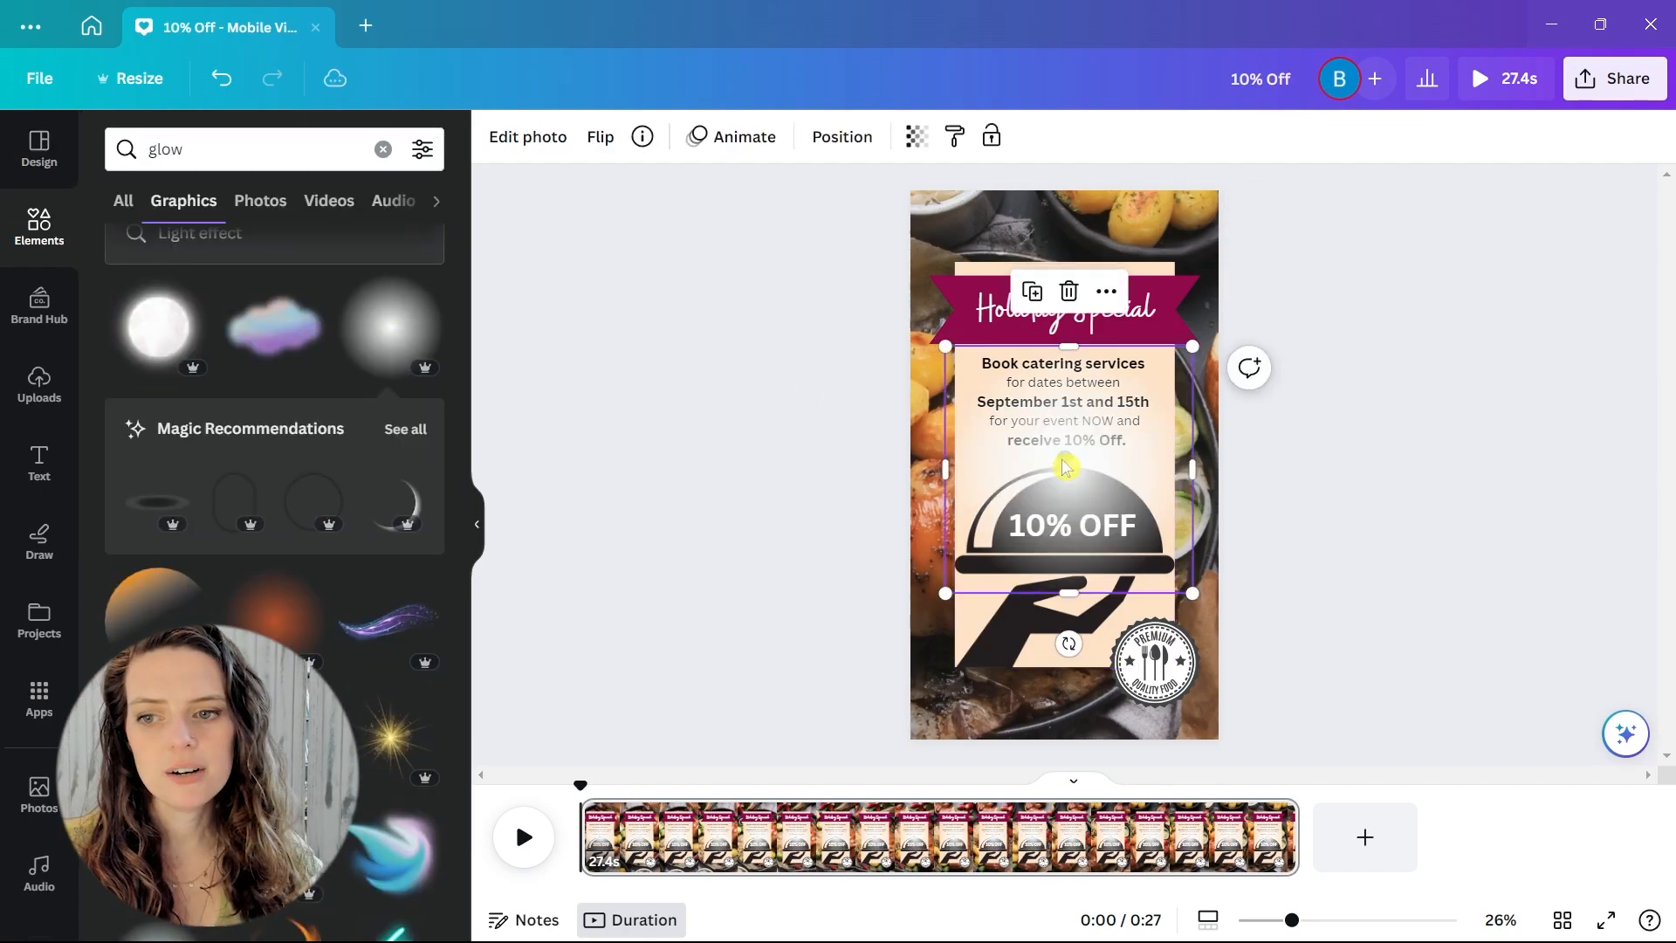
{"action": "left_click_drag", "start_coordinate": [1194, 347], "coordinate": [1269, 269]}
{"action": "left_click_drag", "start_coordinate": [945, 593], "coordinate": [954, 411]}
Duplicate the white glow, move the copy over the page's lower part and send it behind the flyer elements.
{"action": "key", "text": "ctrl+d"}
{"action": "left_click_drag", "start_coordinate": [1110, 476], "coordinate": [1091, 769]}
{"action": "key", "text": "ctrl+alt+["}
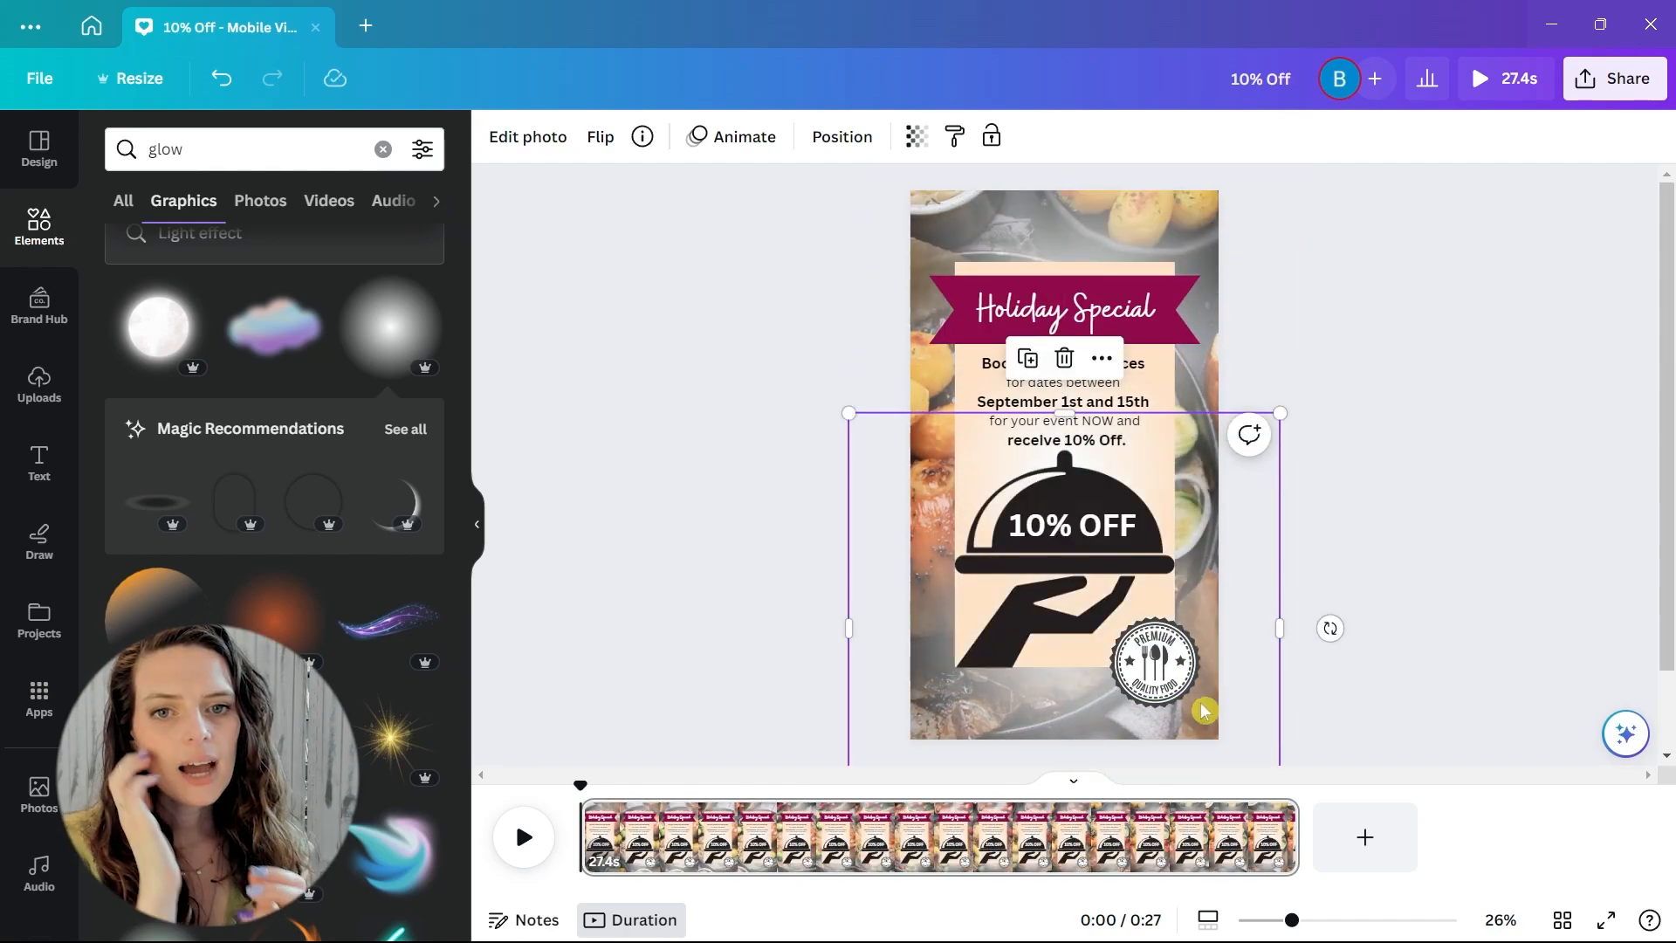
Set the background food video's transparency to 64.
{"action": "left_click", "coordinate": [1362, 567]}
{"action": "left_click_drag", "start_coordinate": [913, 540], "coordinate": [974, 567]}
{"action": "left_click", "coordinate": [921, 577]}
{"action": "left_click", "coordinate": [1167, 137]}
{"action": "left_click_drag", "start_coordinate": [1168, 224], "coordinate": [1096, 229]}
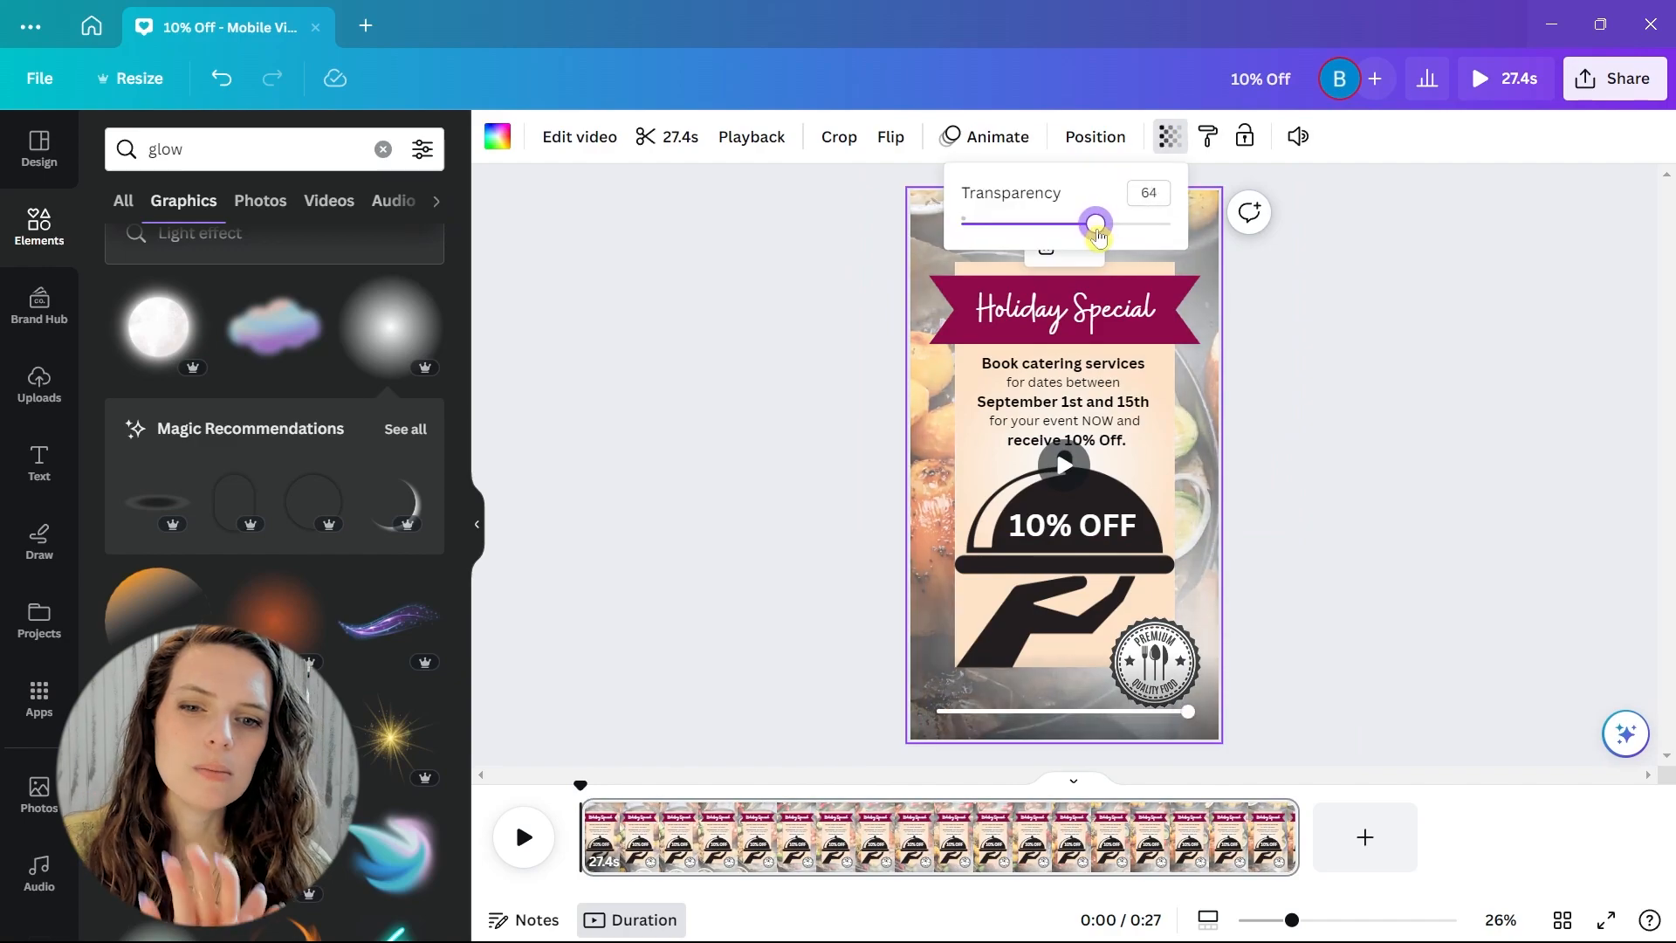
Adjust the background video with warmth -84, contrast 11, vibrance 33 and saturation 9.
{"action": "left_click", "coordinate": [1238, 617]}
{"action": "left_click", "coordinate": [1063, 606]}
{"action": "left_click", "coordinate": [1082, 707]}
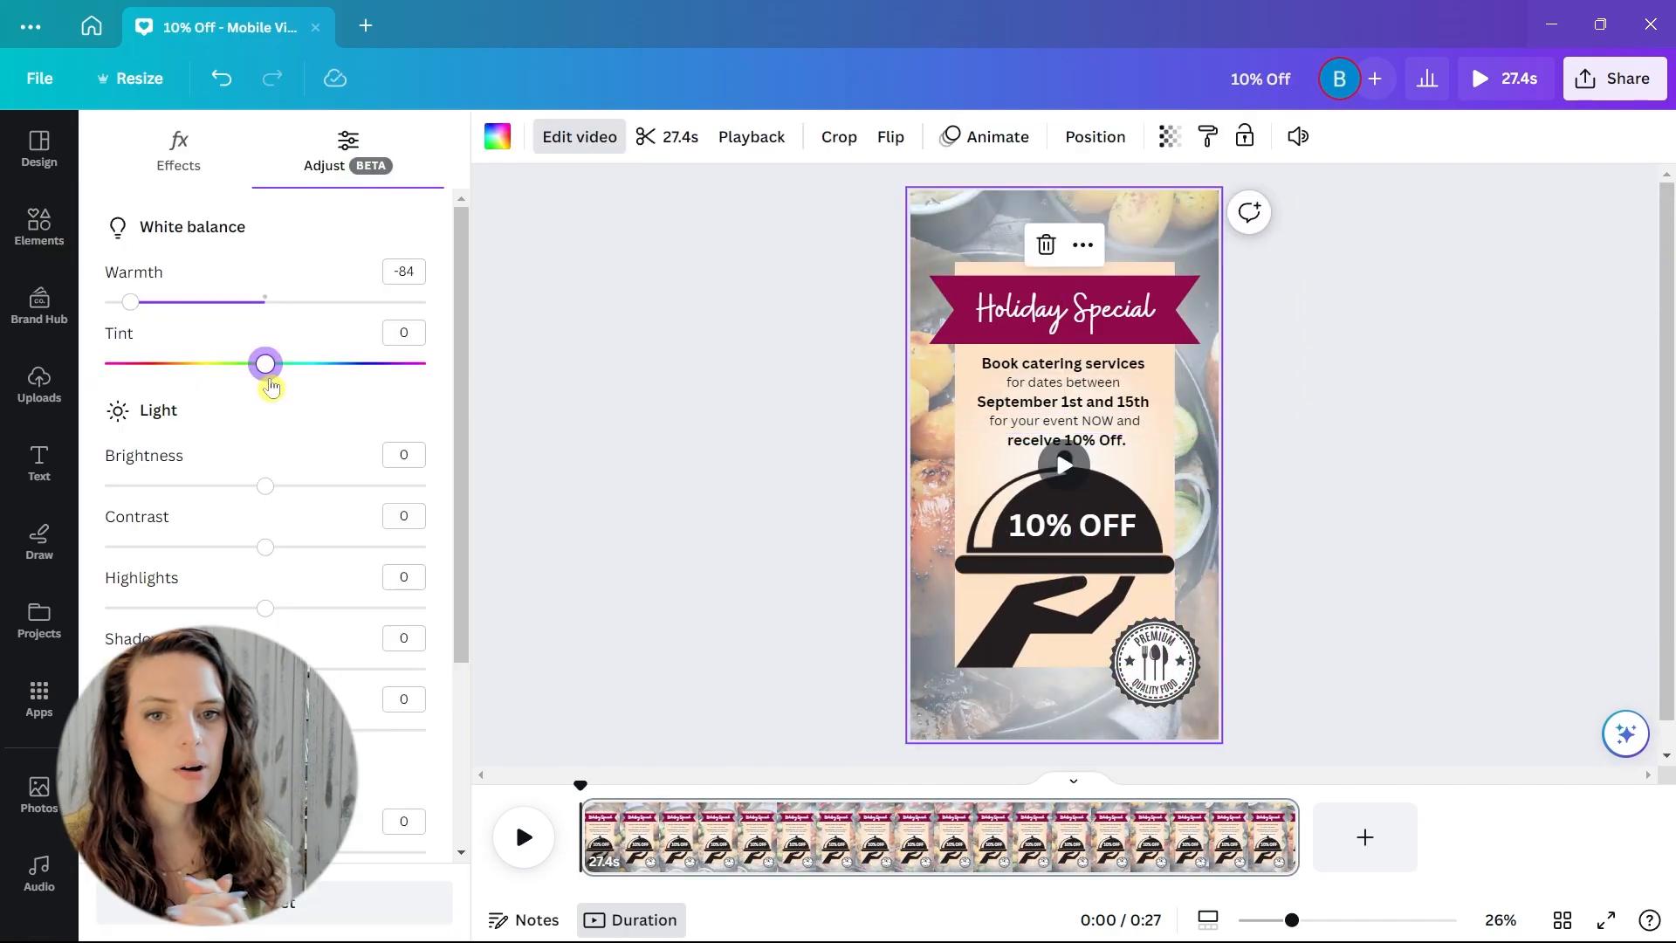
{"action": "mouse_move", "coordinate": [265, 546]}
{"action": "left_mouse_down"}
{"action": "mouse_move", "coordinate": [419, 546]}
{"action": "mouse_move", "coordinate": [281, 547]}
{"action": "left_mouse_up"}
{"action": "scroll", "coordinate": [280, 546], "scroll_direction": "down", "scroll_amount": 3}
{"action": "left_click_drag", "start_coordinate": [104, 583], "coordinate": [229, 583]}
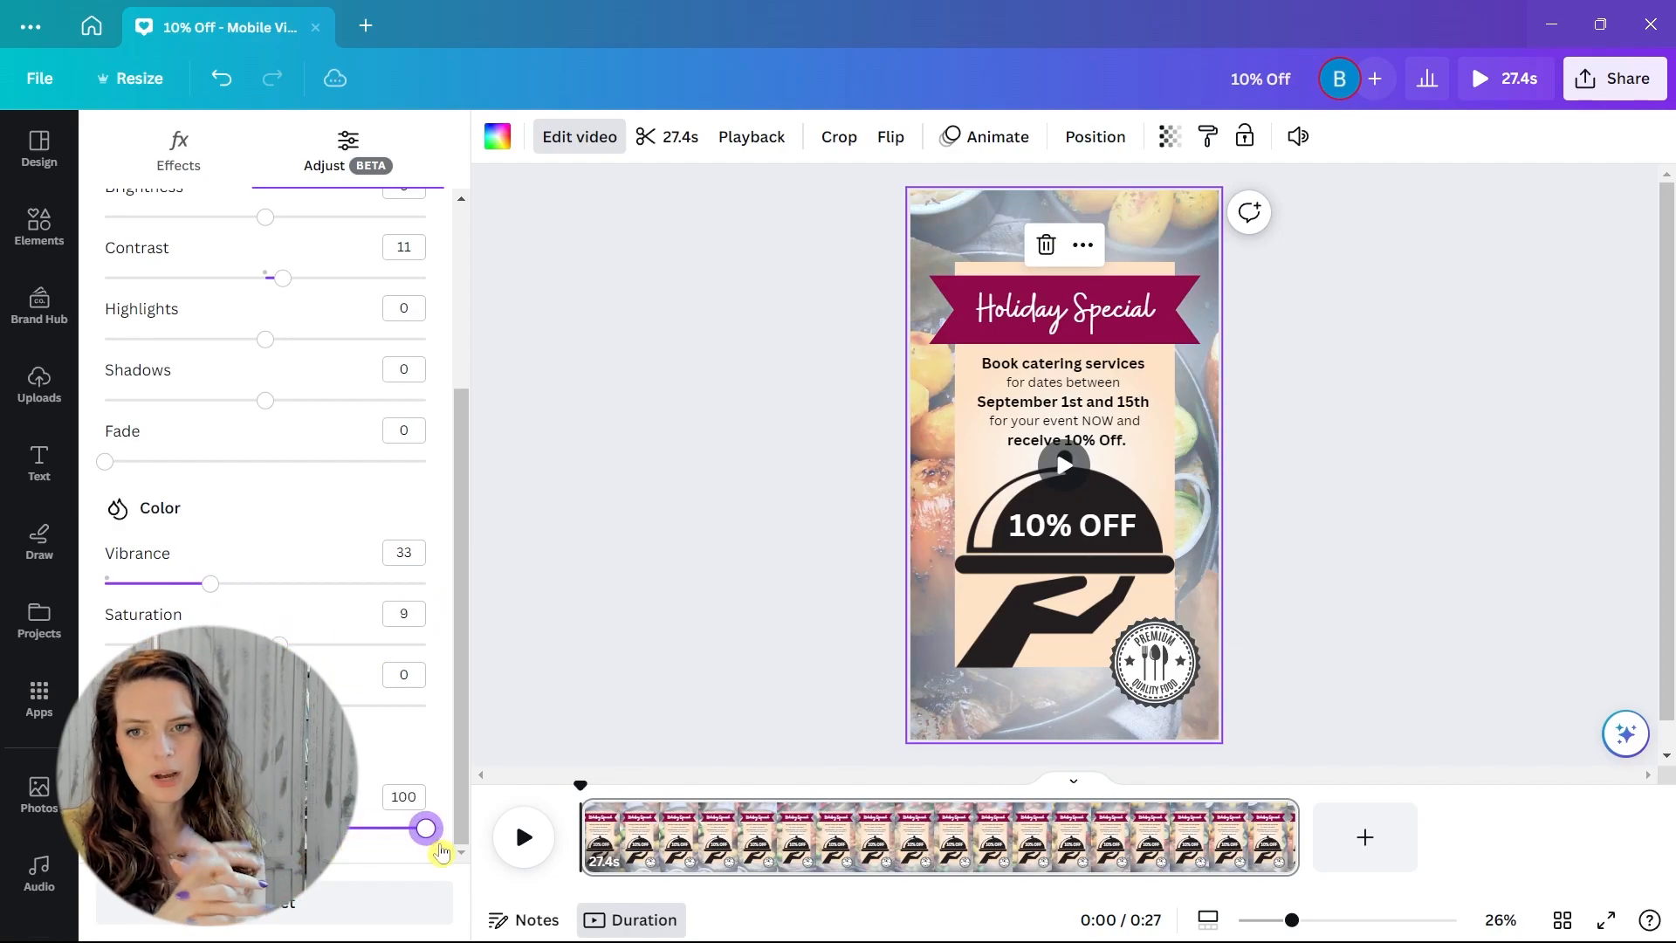
{"action": "scroll", "coordinate": [318, 404], "scroll_direction": "up", "scroll_amount": 10}
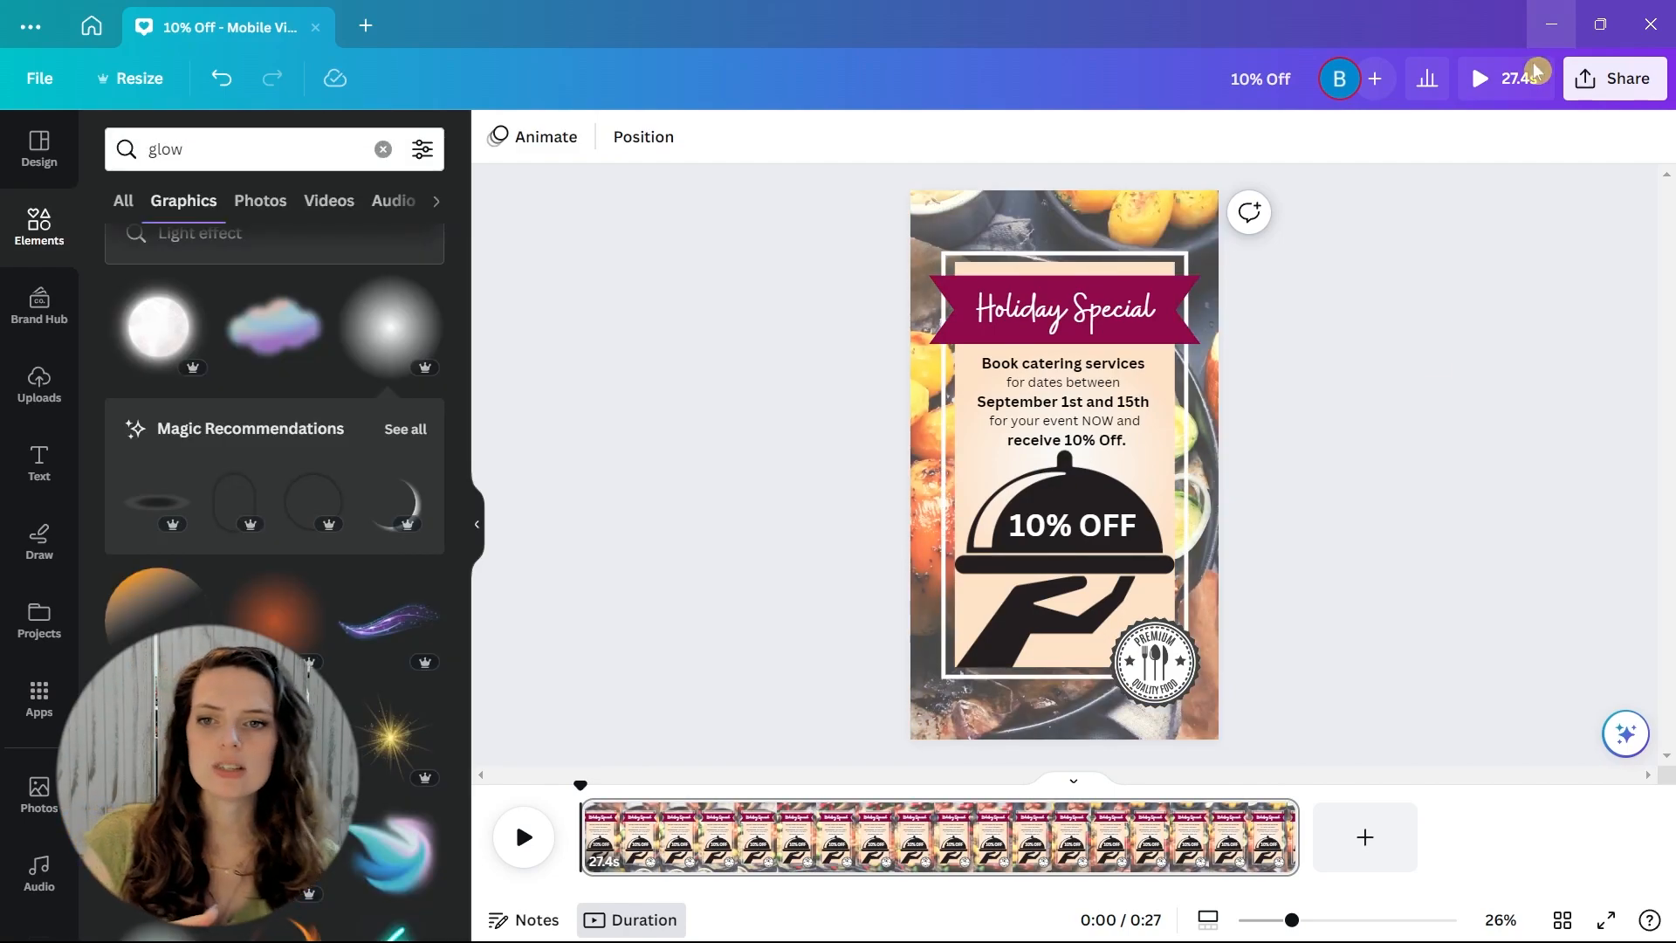
Preview the finished catering video.
{"action": "left_click", "coordinate": [1480, 77]}
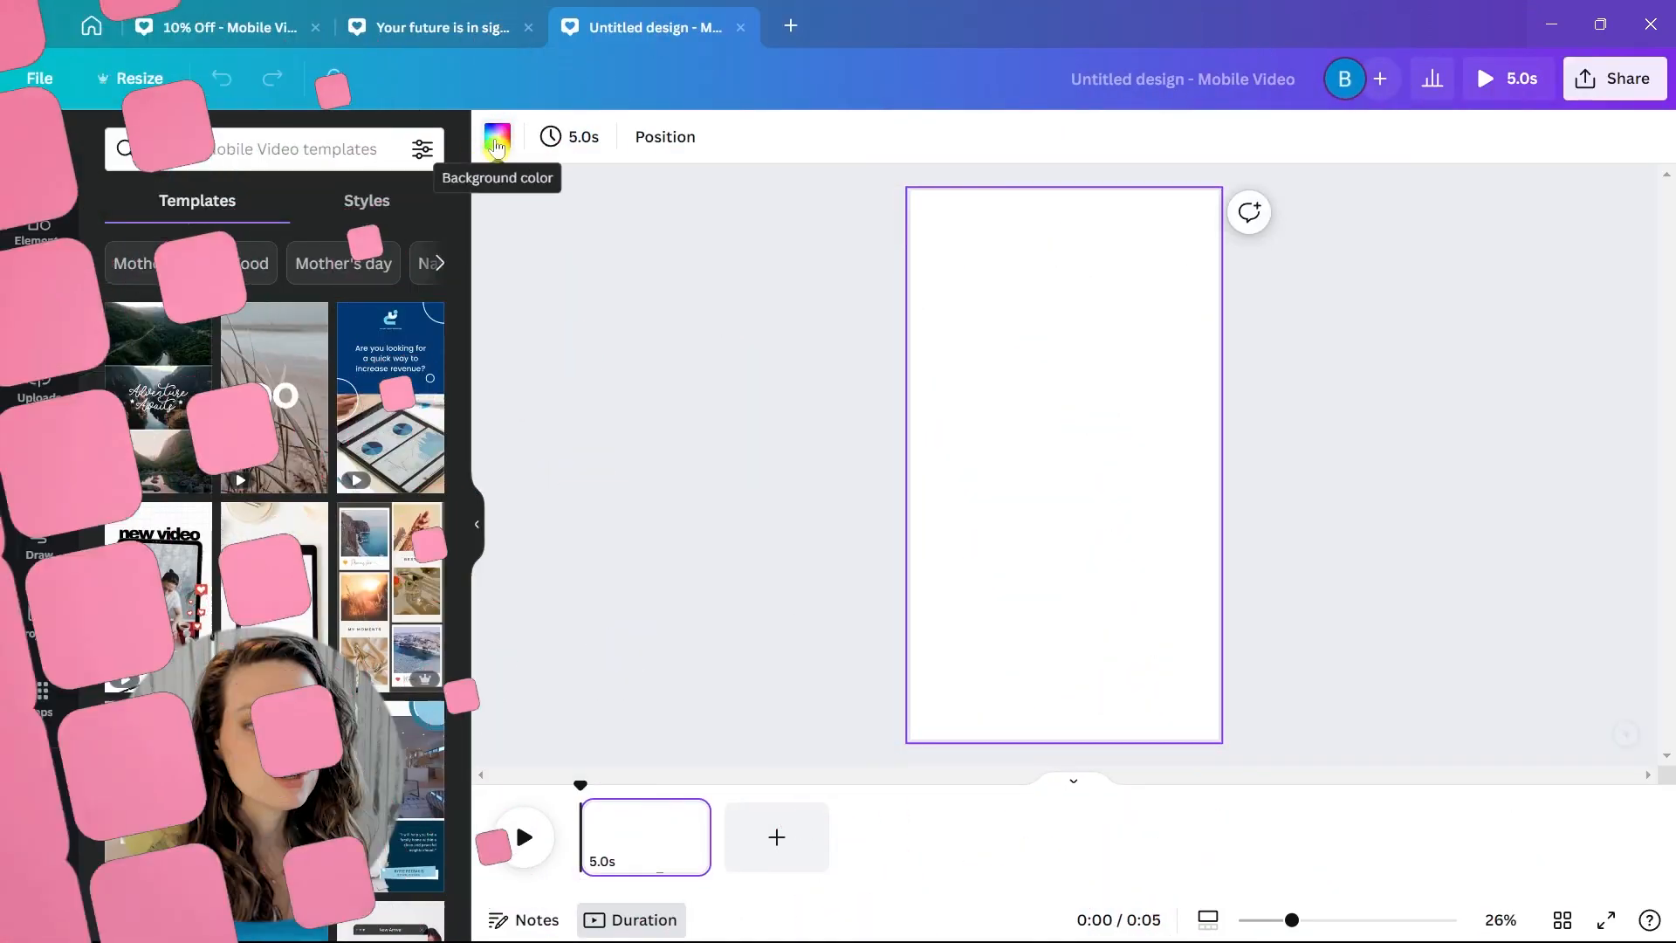
Apply the recently used mint-to-turquoise gradient as the background of the blank mobile video page.
{"action": "left_click", "coordinate": [497, 145]}
{"action": "left_click", "coordinate": [128, 268]}
{"action": "scroll", "coordinate": [37, 755], "scroll_direction": "down", "scroll_amount": 5}
{"action": "left_click", "coordinate": [42, 601]}
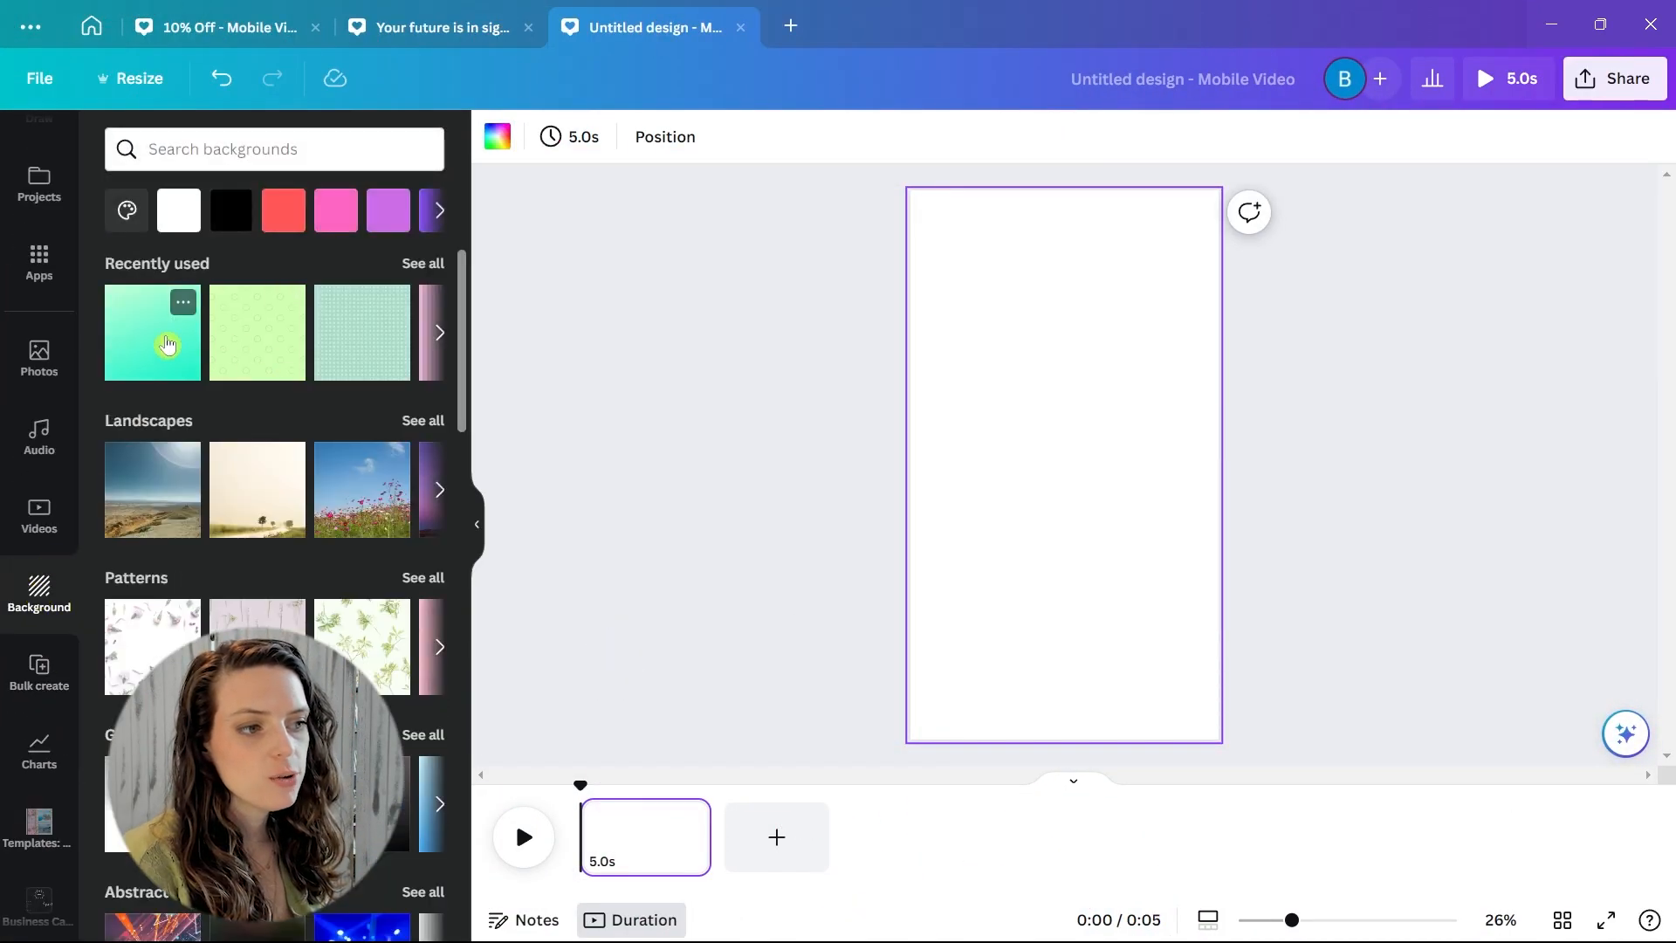
{"action": "left_click", "coordinate": [164, 342]}
Search elements for "organic" and place pale green blobs and outline shapes along the page's left edge and right-hand corners.
{"action": "scroll", "coordinate": [54, 399], "scroll_direction": "up", "scroll_amount": 1}
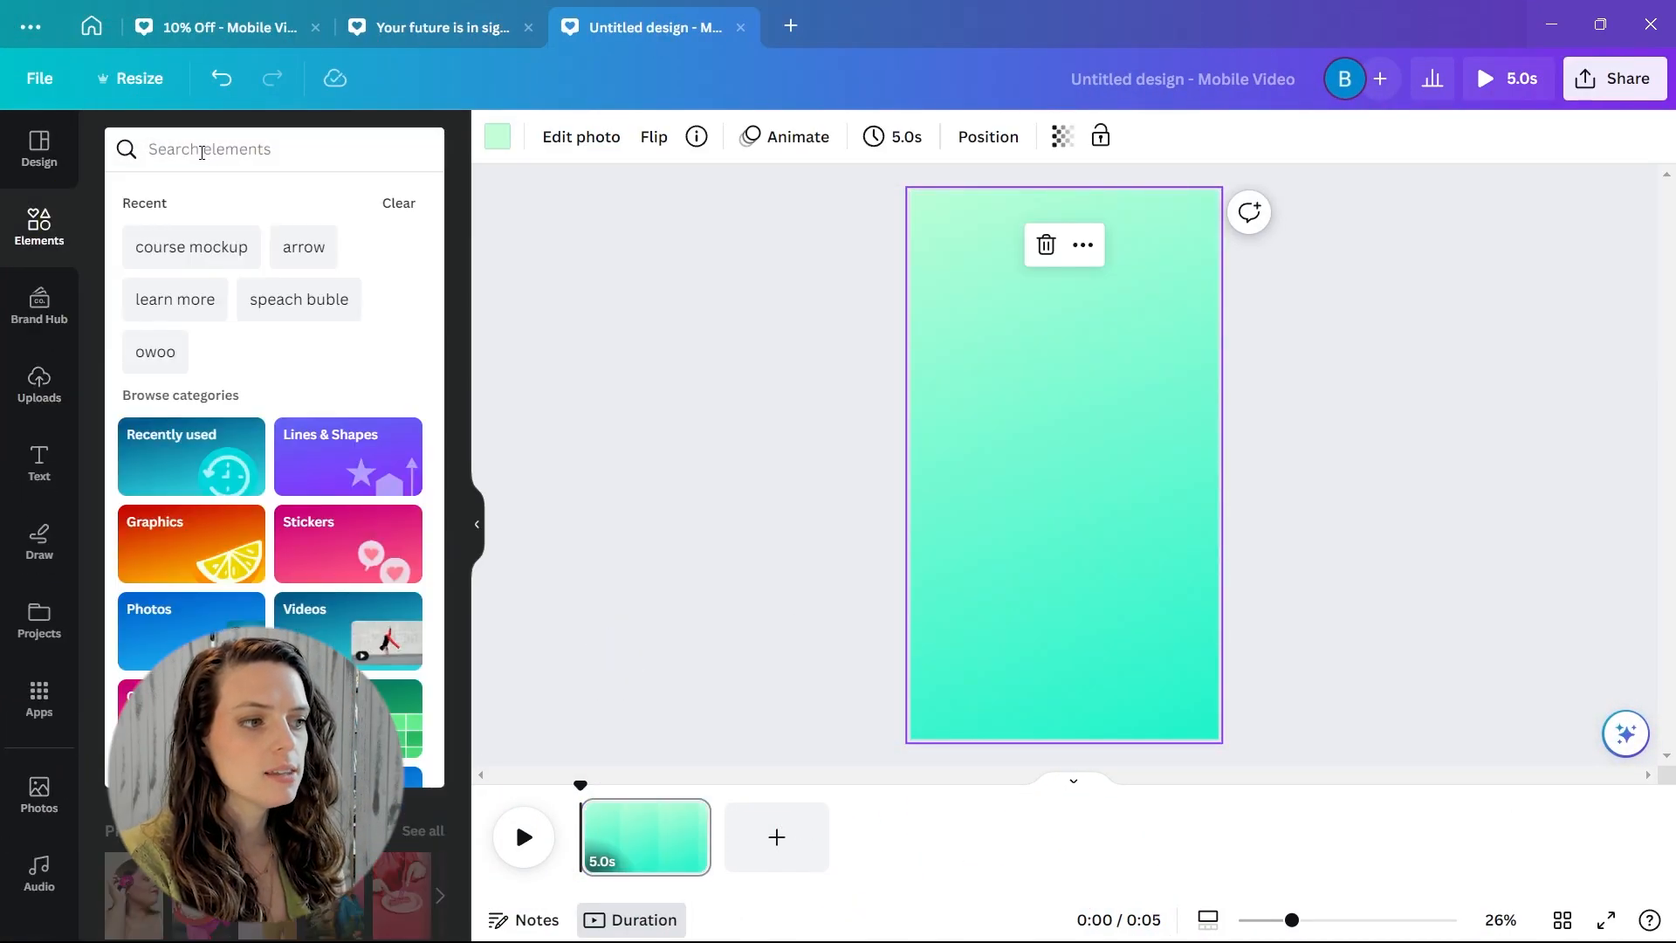
{"action": "type", "text": "organic"}
{"action": "key", "text": "Return"}
{"action": "left_click_drag", "start_coordinate": [277, 580], "coordinate": [1187, 705]}
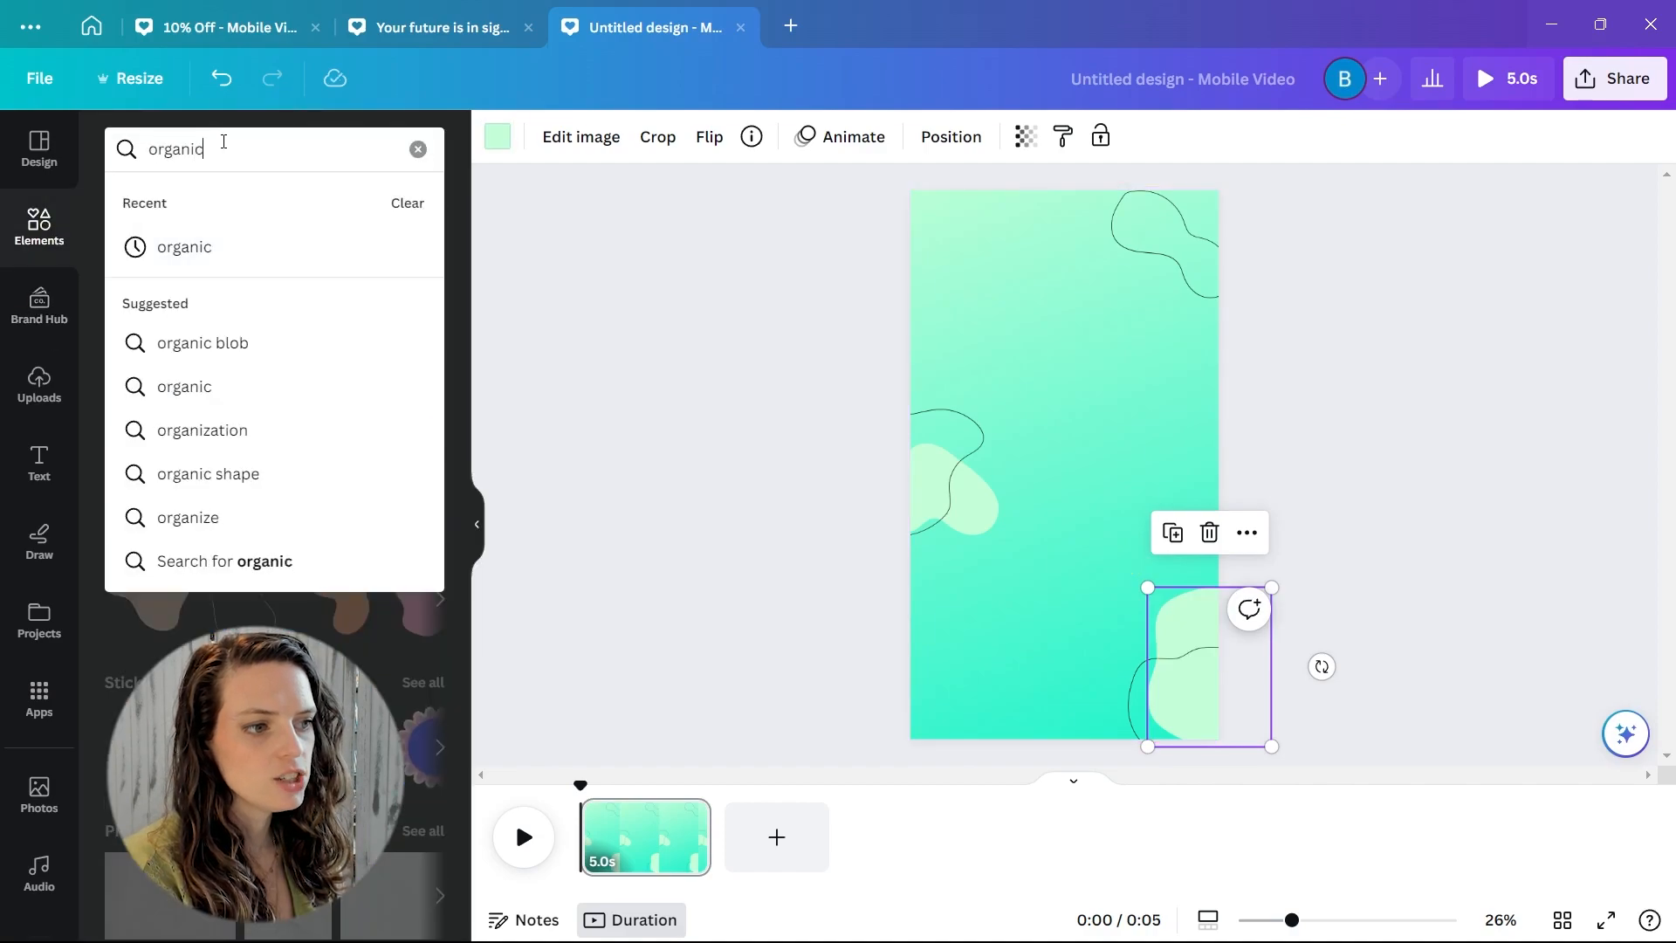
Search elements for "organic" and change the "I took a peek into your future..." heading's font to Sunborn.
{"action": "key", "text": "Return"}
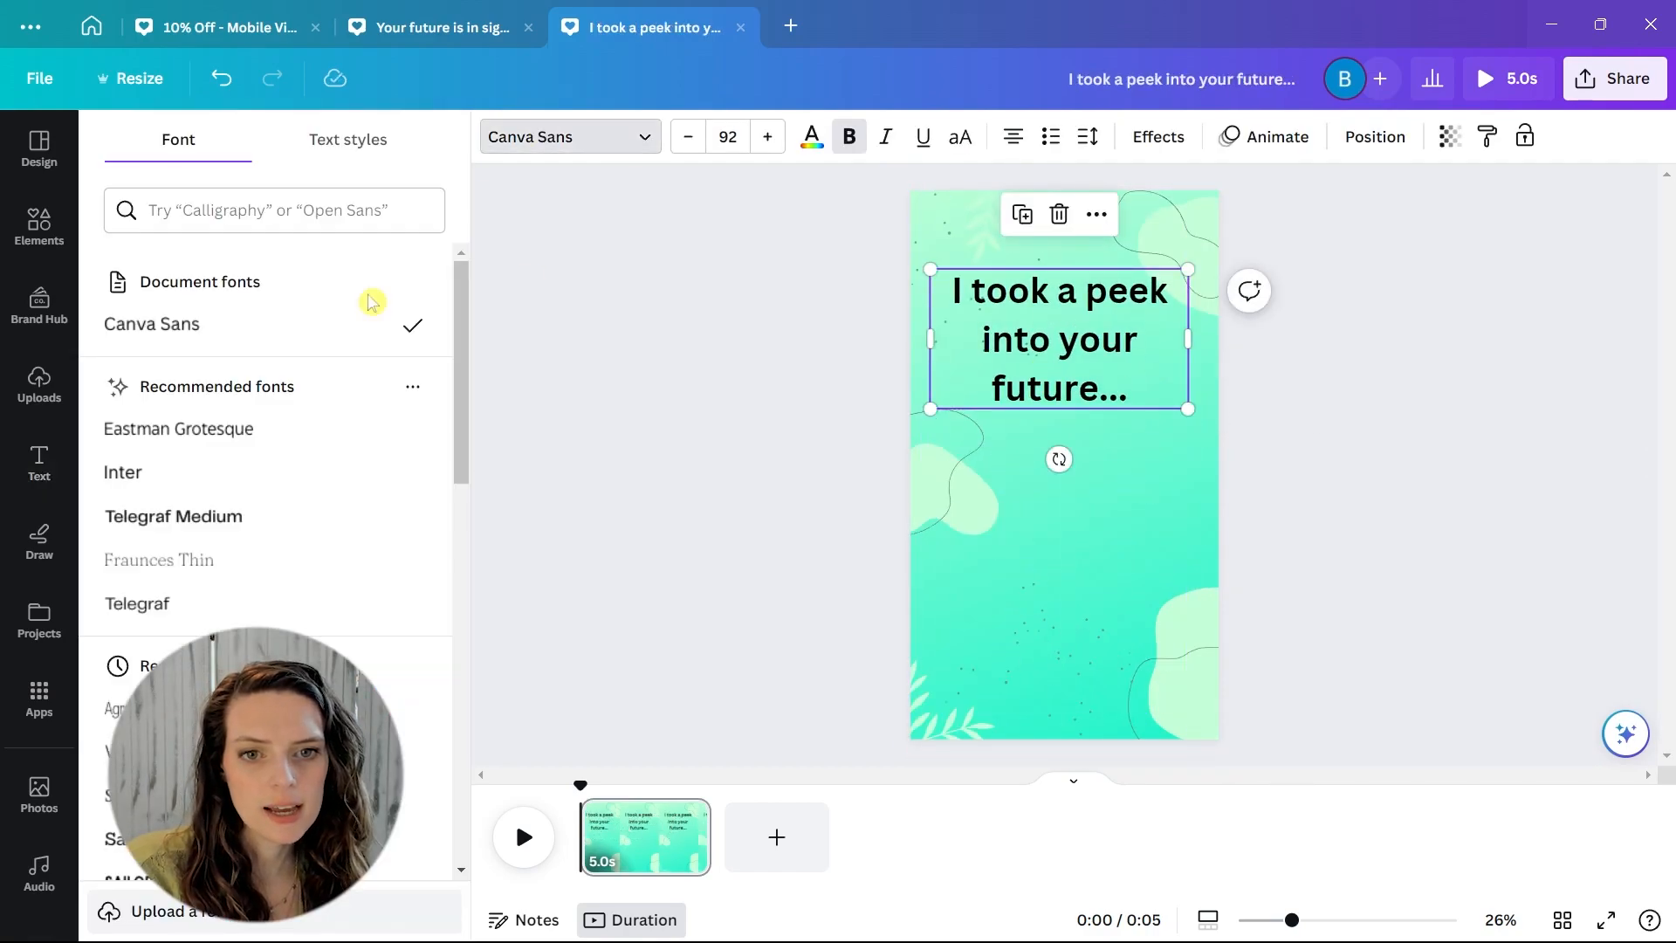
{"action": "left_click", "coordinate": [174, 560]}
{"action": "left_click", "coordinate": [202, 603]}
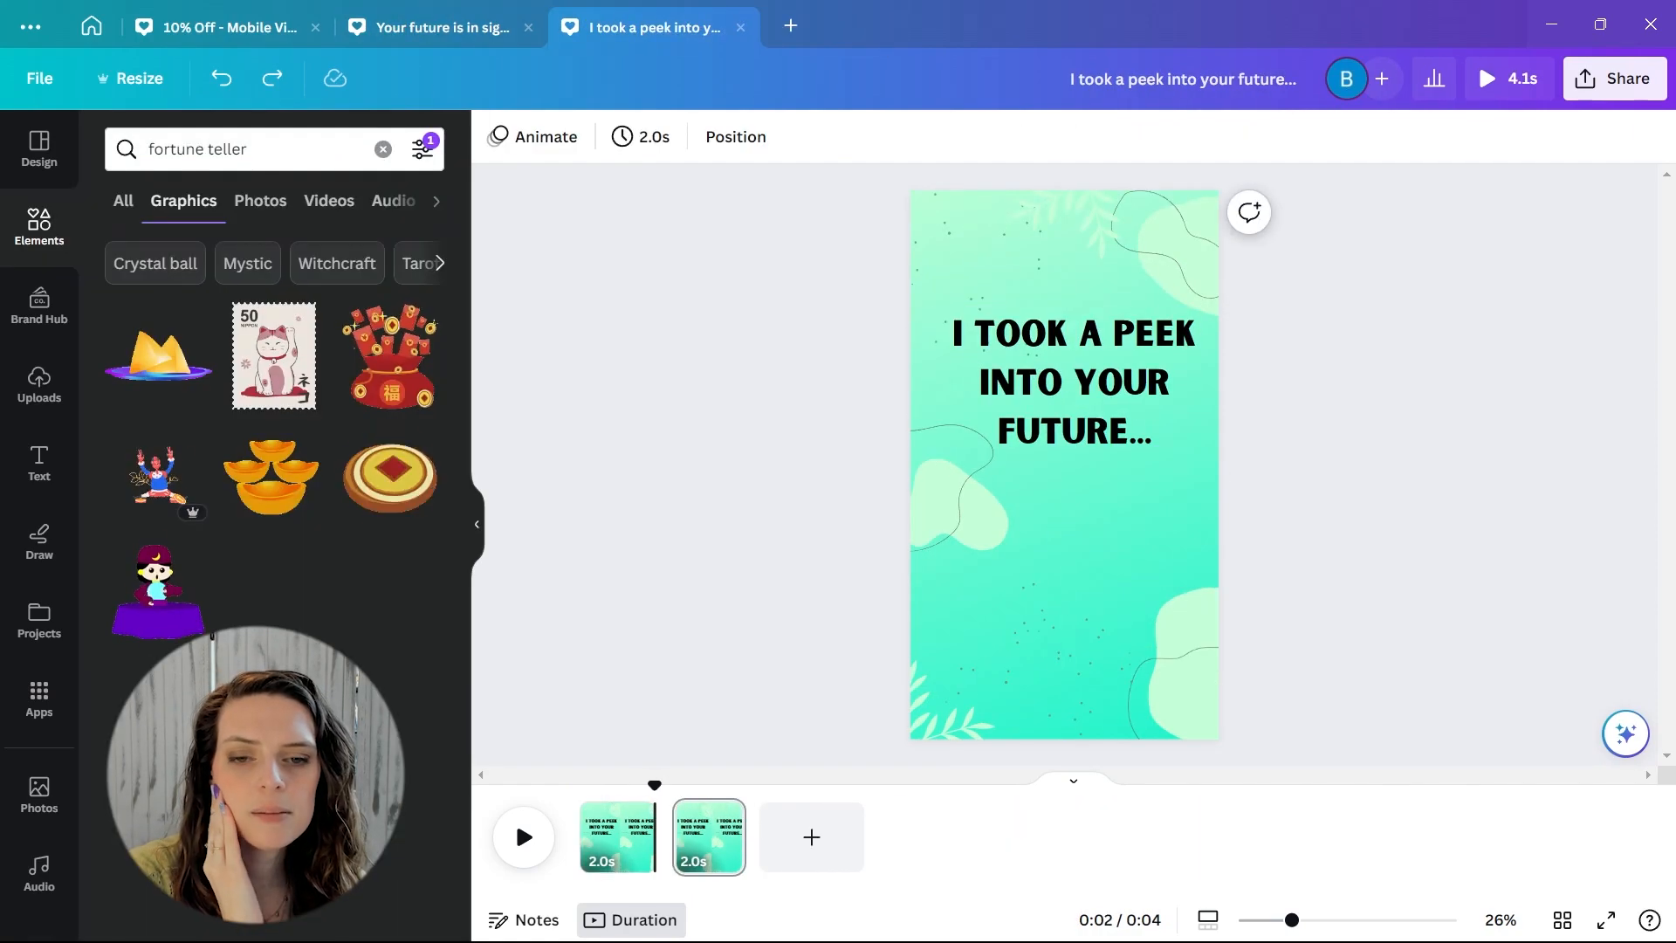
Add the fortune teller graphic below the heading on page 2 and an orange outlined speech bubble beside her head.
{"action": "left_click", "coordinate": [158, 594]}
{"action": "left_click_drag", "start_coordinate": [1085, 547], "coordinate": [1086, 695]}
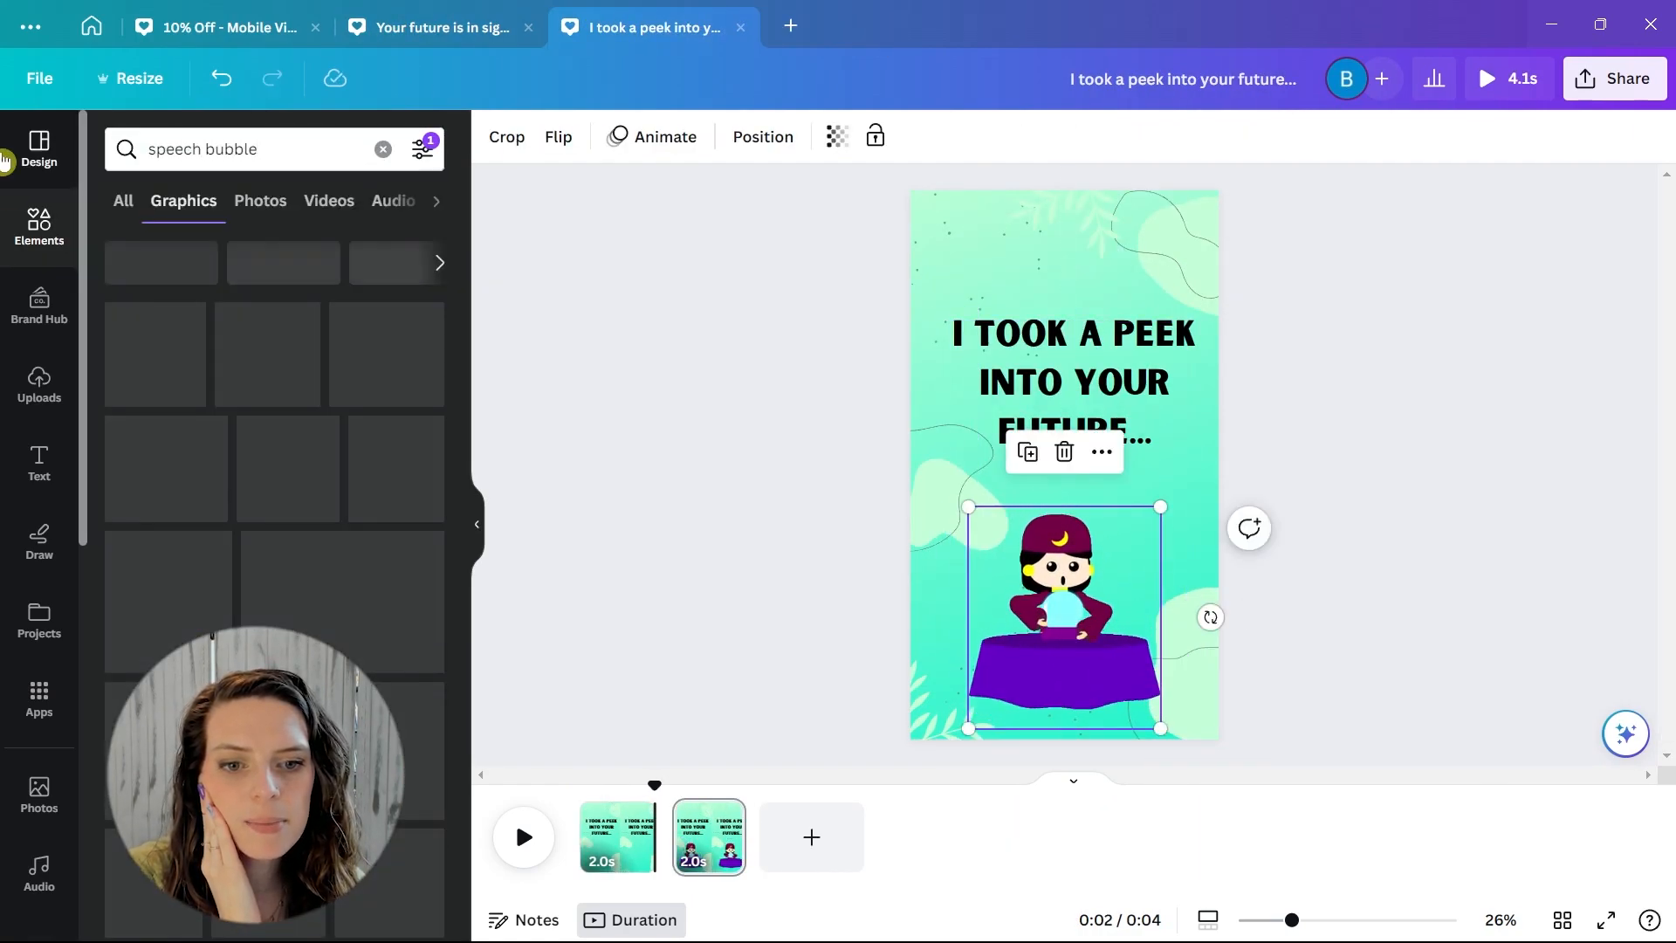
{"action": "scroll", "coordinate": [271, 318], "scroll_direction": "down", "scroll_amount": 3}
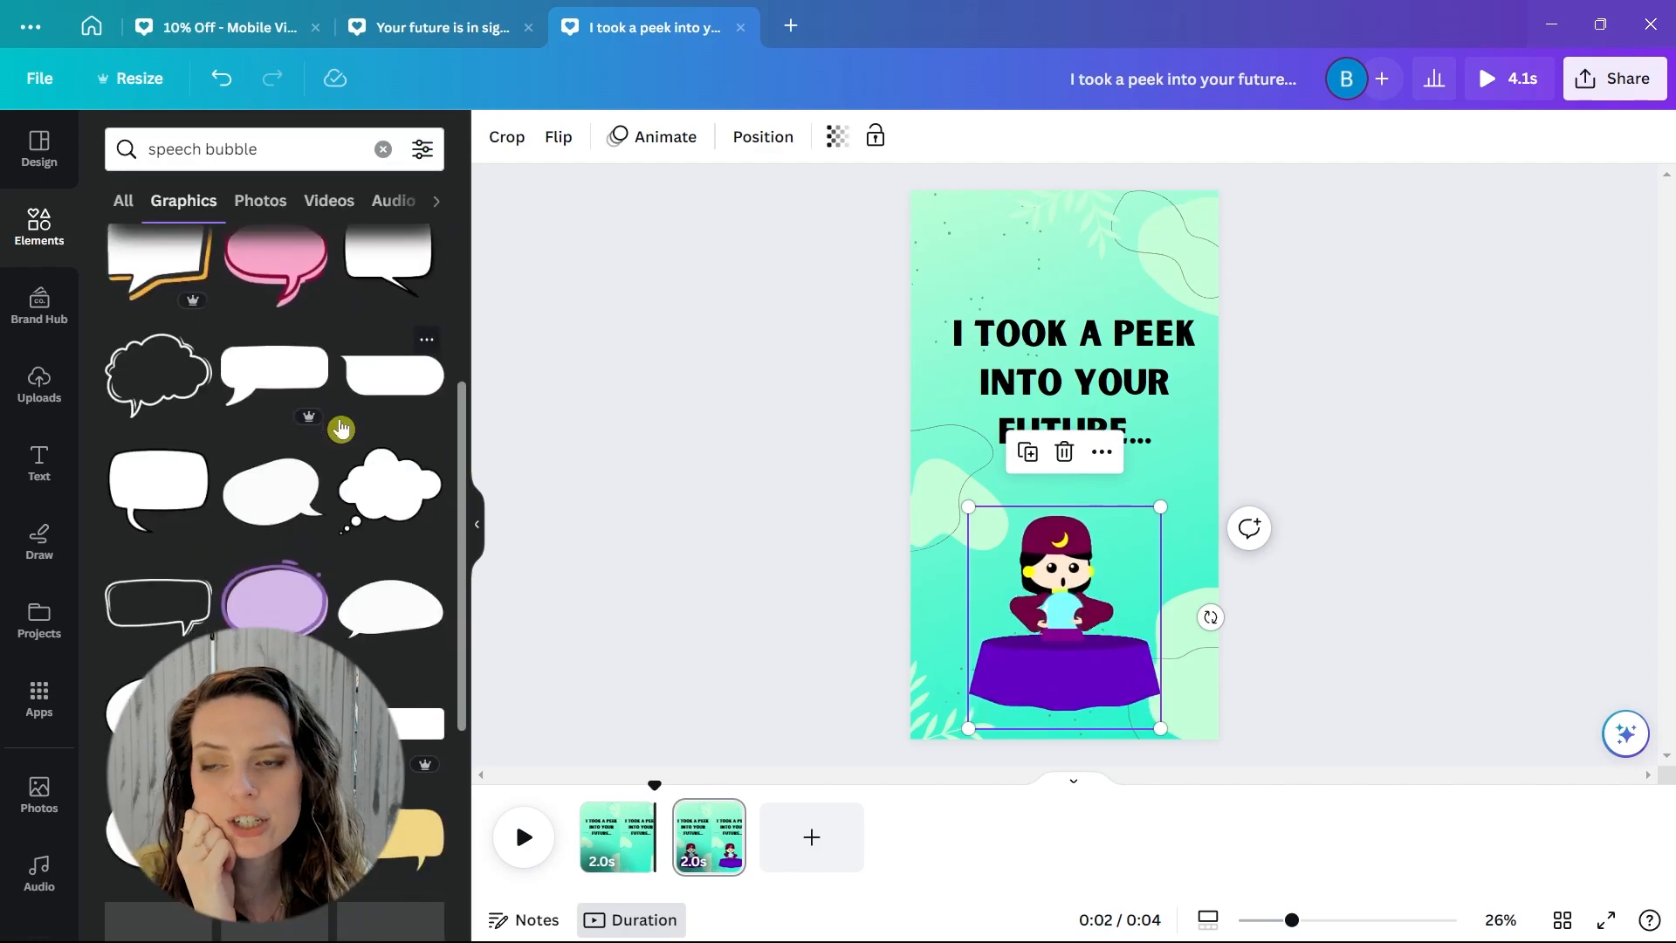
{"action": "scroll", "coordinate": [288, 384], "scroll_direction": "down", "scroll_amount": 5}
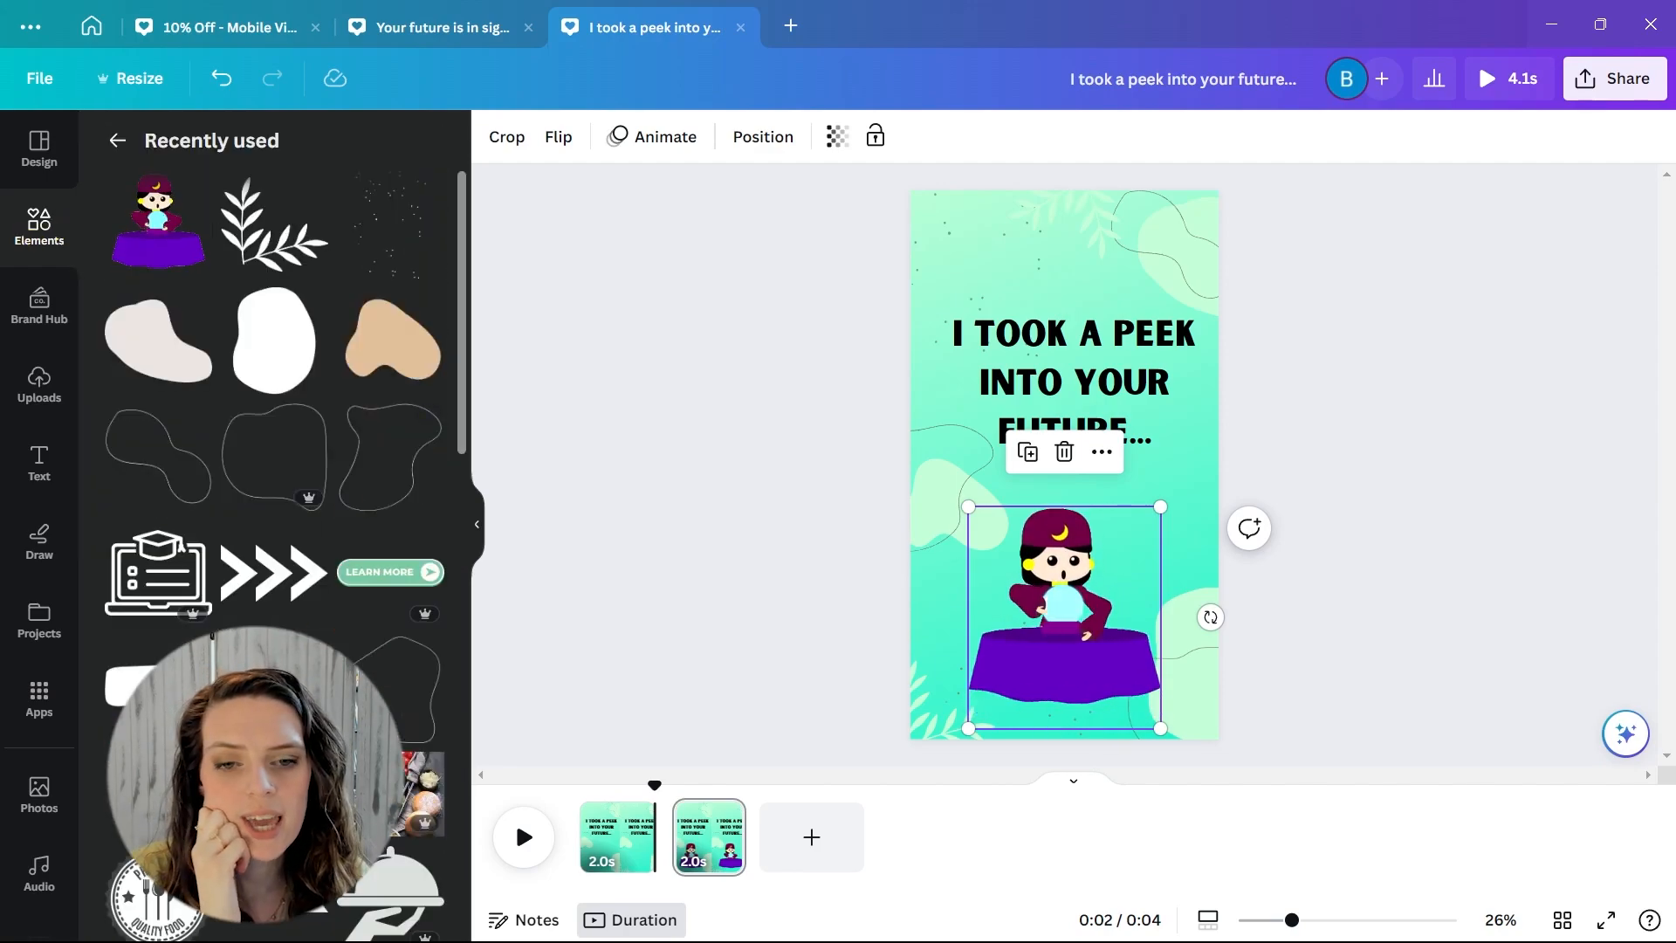
{"action": "left_click_drag", "start_coordinate": [135, 860], "coordinate": [1198, 537]}
{"action": "left_click", "coordinate": [742, 510]}
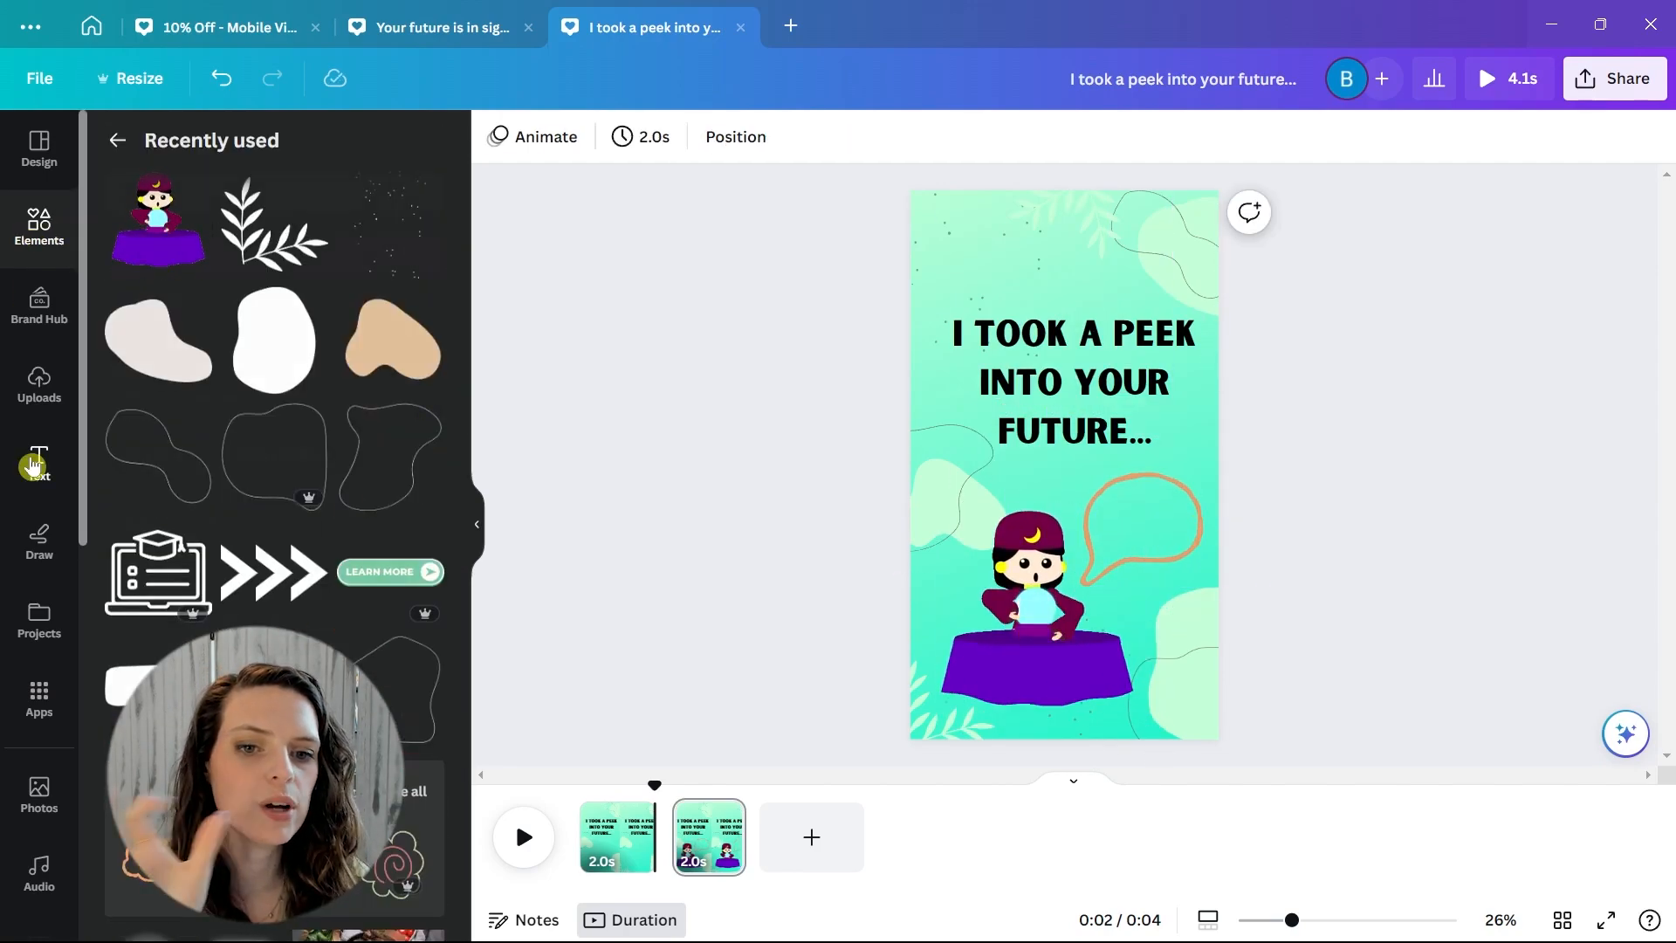
Add the text "Ohh...ahh.. I see!!" inside the orange speech bubble and search its fonts for "handwriting".
{"action": "left_click", "coordinate": [38, 463]}
{"action": "left_click", "coordinate": [274, 482]}
{"action": "type", "text": "Ohh...ahh.."}
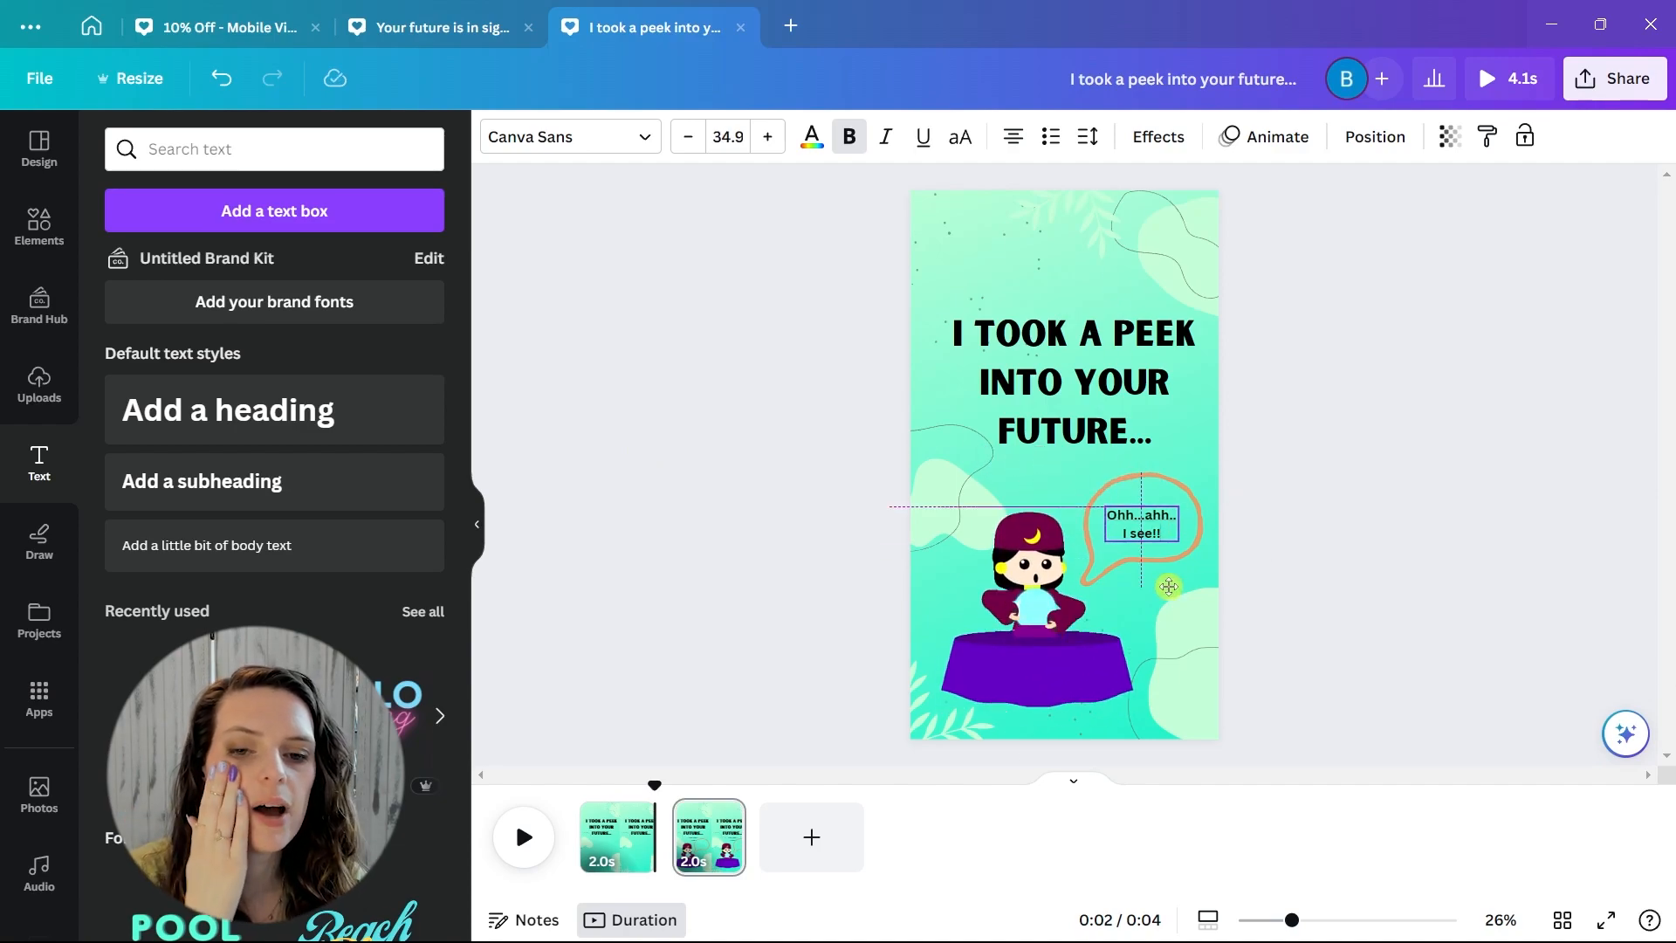
{"action": "left_click_drag", "start_coordinate": [1173, 593], "coordinate": [1171, 597]}
{"action": "left_click", "coordinate": [567, 136]}
{"action": "left_click", "coordinate": [288, 210]}
{"action": "type", "text": "handwriting"}
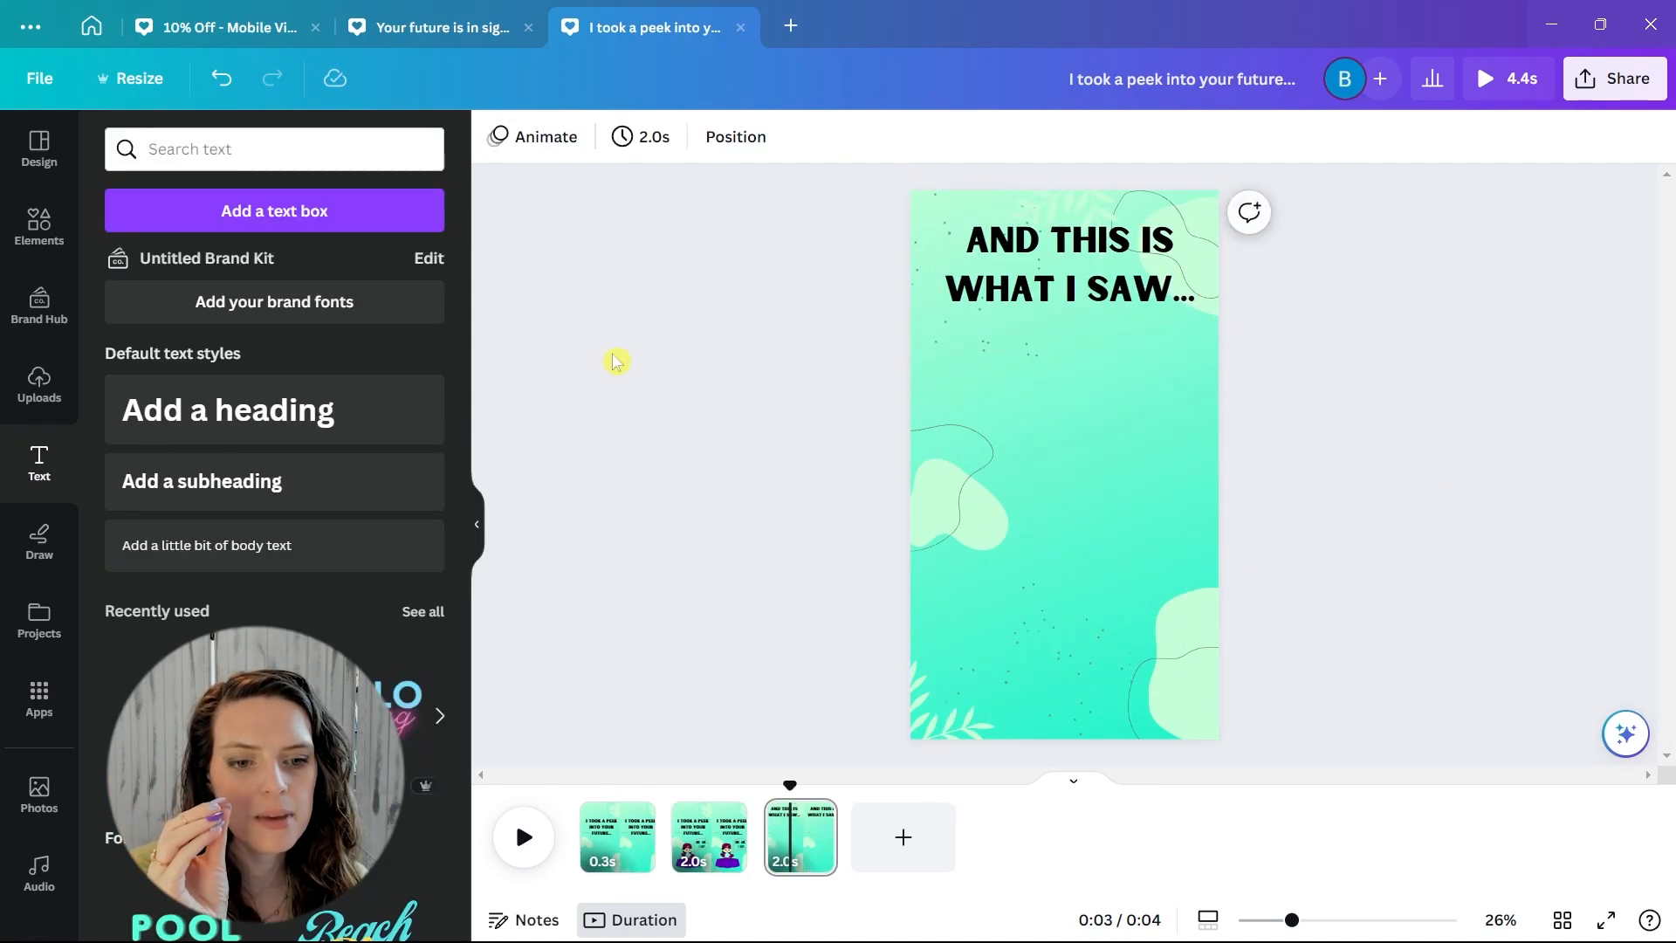
Add the "Landing pages that actually CONVERT..." text below the heading on page 3 and give it the Agrandir Tight font.
{"action": "left_click", "coordinate": [274, 482]}
{"action": "left_click_drag", "start_coordinate": [1076, 530], "coordinate": [1087, 452]}
{"action": "left_click", "coordinate": [567, 136]}
{"action": "left_click_drag", "start_coordinate": [252, 212], "coordinate": [131, 213]}
{"action": "key", "text": "BackSpace"}
{"action": "left_click_drag", "start_coordinate": [462, 290], "coordinate": [499, 516]}
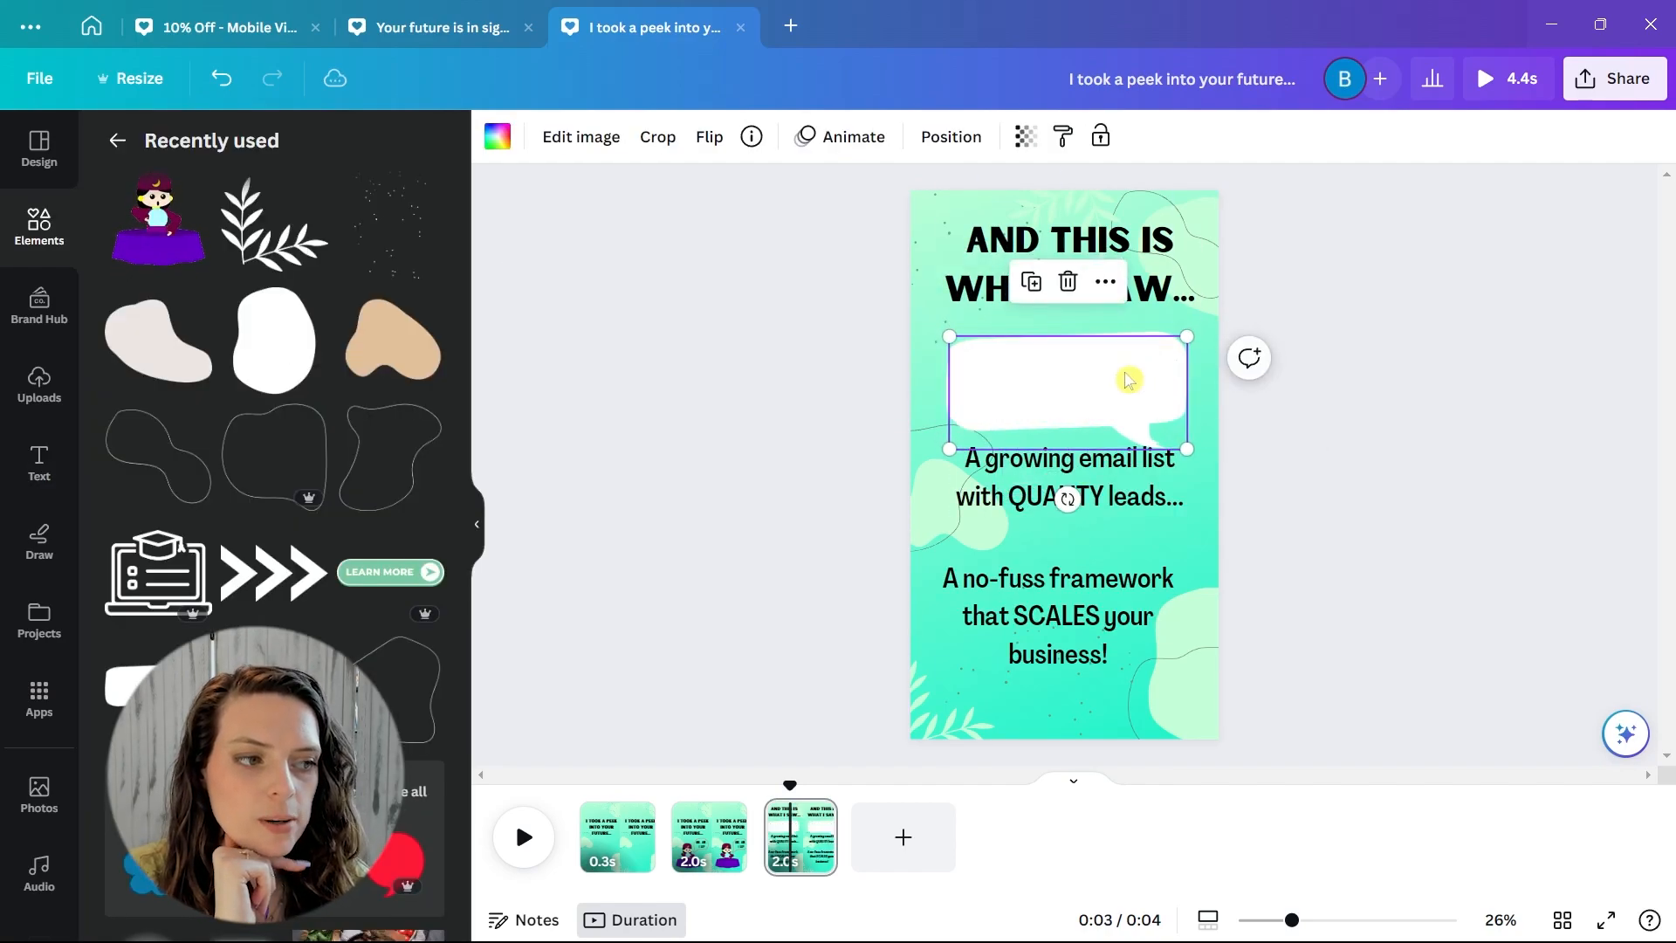
Send the white speech bubble behind the first text and duplicate it for the other two texts, flipping the middle copy horizontally.
{"action": "key", "text": "ctrl+["}
{"action": "key", "text": "ctrl+d"}
{"action": "left_click_drag", "start_coordinate": [1130, 379], "coordinate": [1047, 483]}
{"action": "key", "text": "ctrl+d"}
{"action": "left_click", "coordinate": [708, 137]}
{"action": "left_click", "coordinate": [764, 194]}
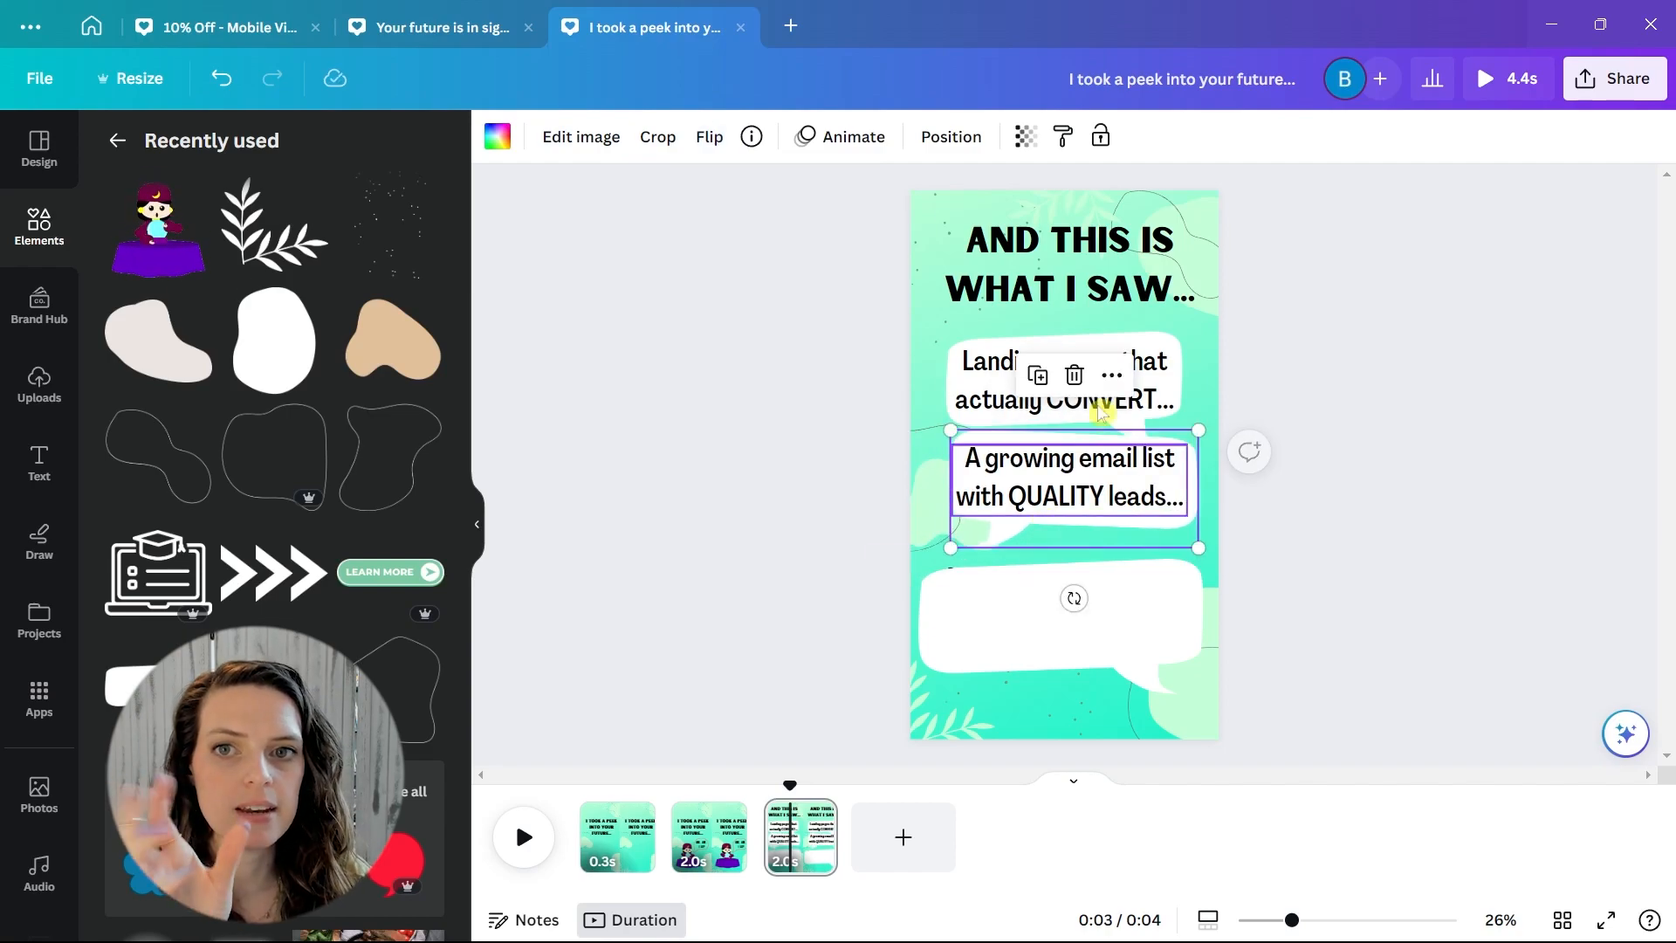
{"action": "left_click", "coordinate": [1065, 457]}
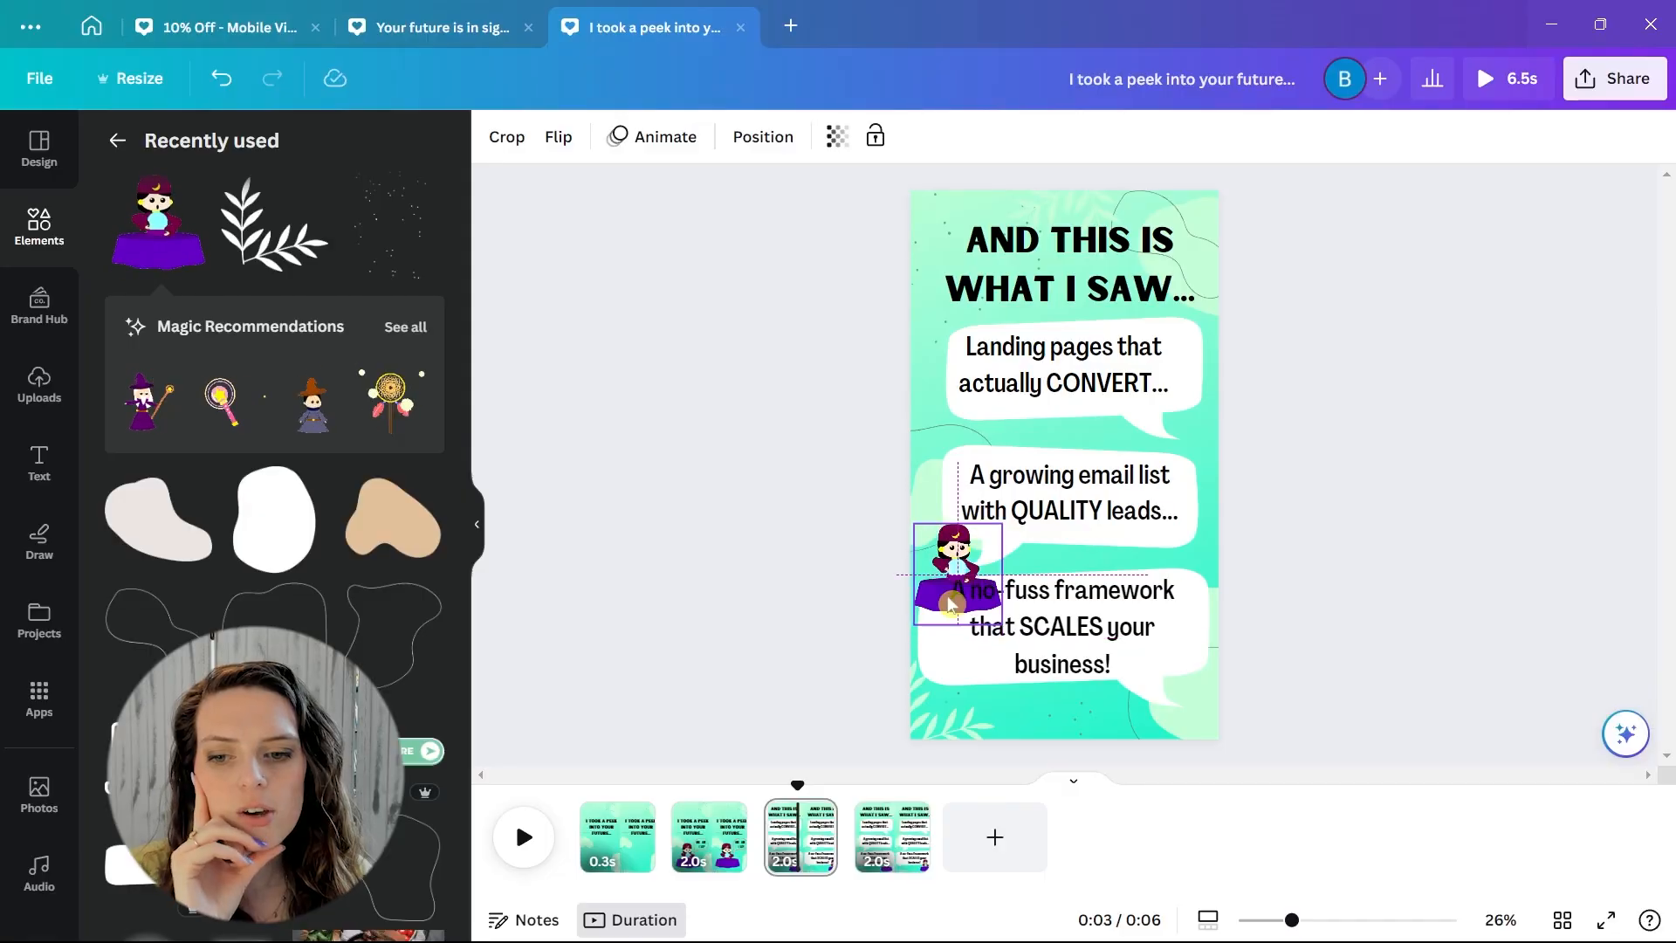
Duplicate the speech-bubble page and apply Match & Move transitions between pages 3, 4 and 5.
{"action": "right_click", "coordinate": [833, 340]}
{"action": "left_click", "coordinate": [937, 481]}
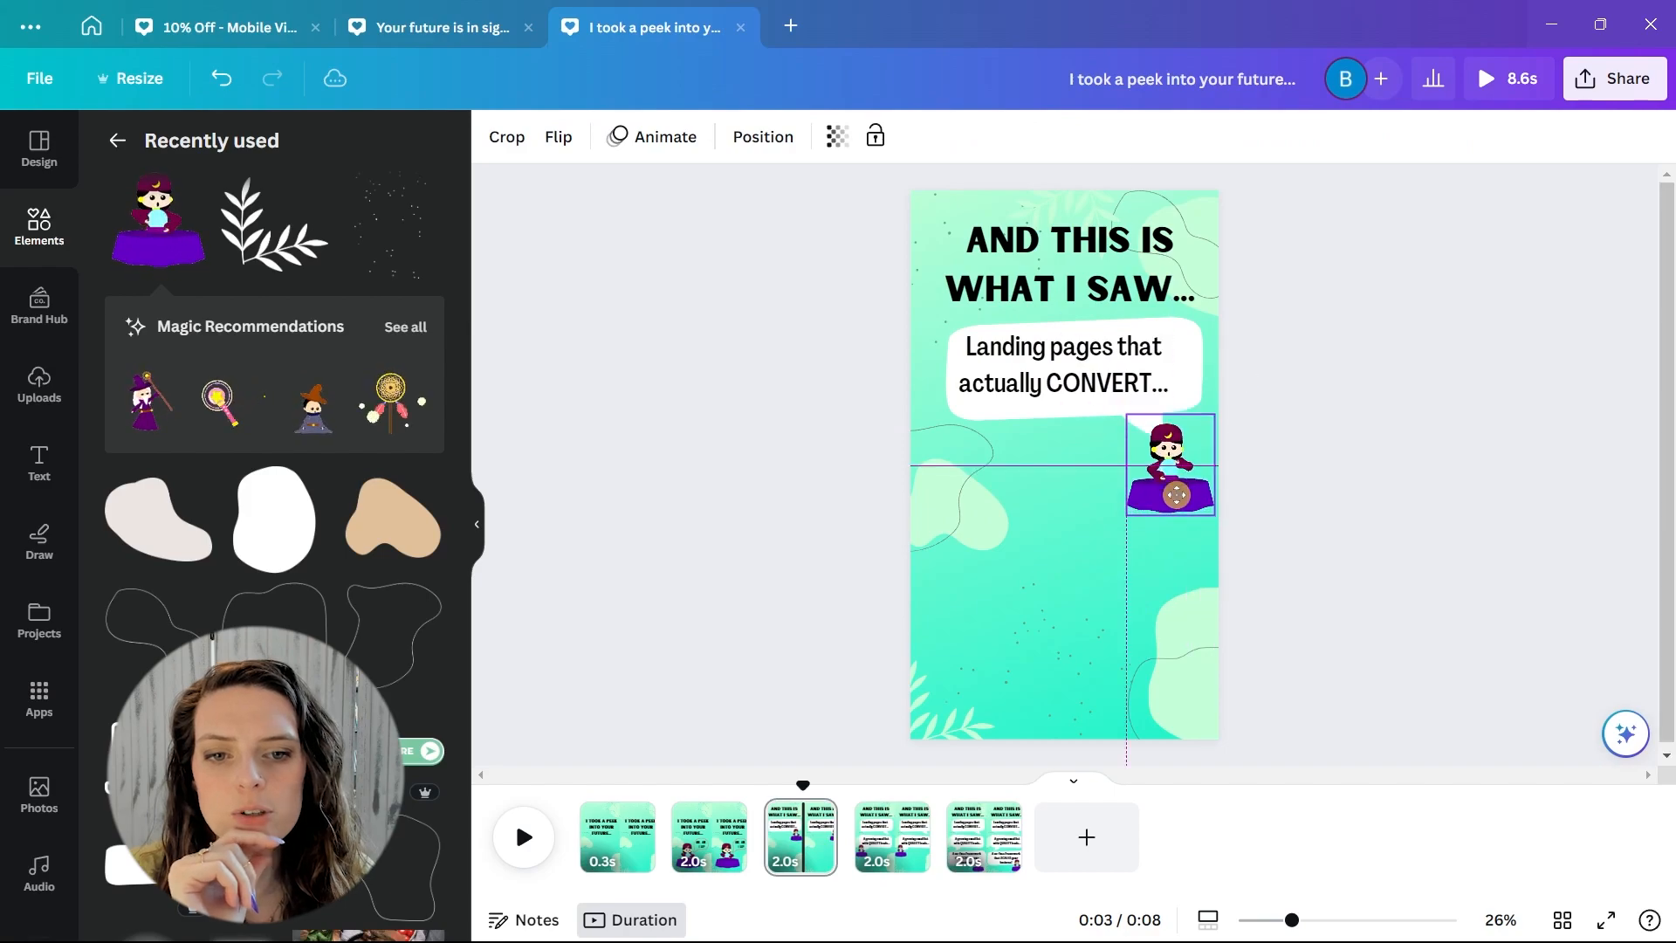
{"action": "left_click", "coordinate": [892, 836]}
{"action": "left_click", "coordinate": [891, 137]}
{"action": "left_click", "coordinate": [984, 836]}
{"action": "left_click", "coordinate": [890, 137]}
{"action": "left_click", "coordinate": [857, 852]}
{"action": "left_click", "coordinate": [155, 512]}
{"action": "left_click", "coordinate": [947, 852]}
{"action": "left_click", "coordinate": [155, 512]}
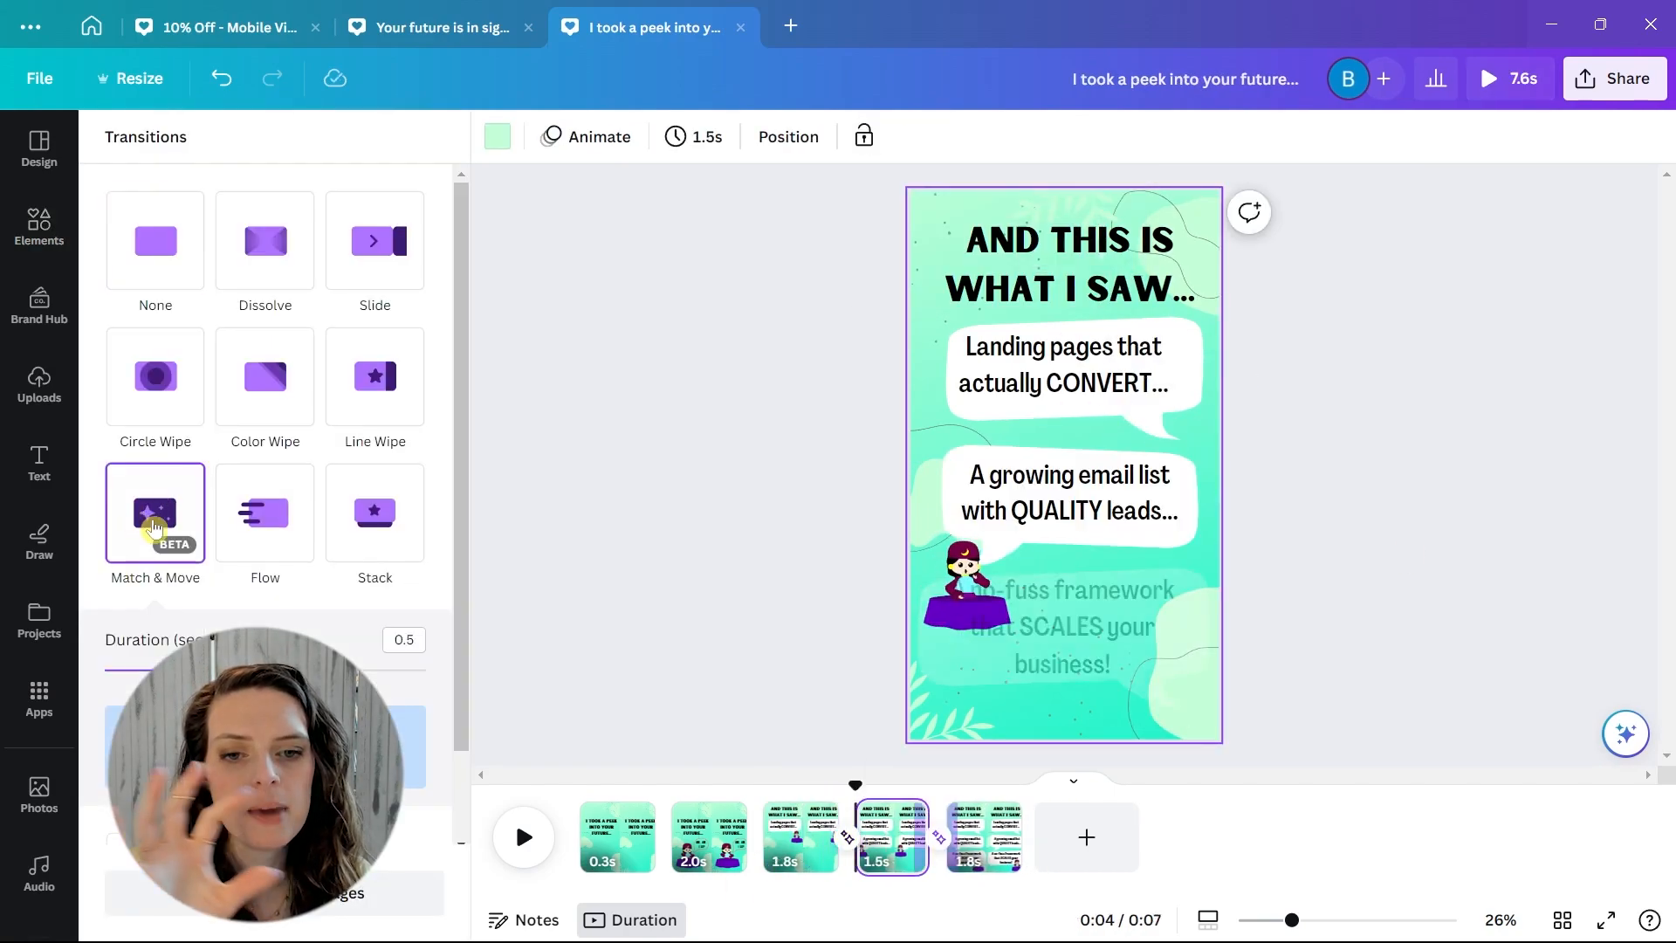
Duplicate page 3 and remove the fortune teller and speech-bubble content from one copy, leaving only its heading.
{"action": "left_click", "coordinate": [803, 833]}
{"action": "right_click", "coordinate": [819, 819]}
{"action": "left_click", "coordinate": [929, 475]}
{"action": "left_click", "coordinate": [1165, 489]}
{"action": "key", "text": "Delete"}
{"action": "left_click", "coordinate": [1109, 375]}
{"action": "key", "text": "Delete"}
Apply a text animation to the "AND THIS IS WHAT I SAW..." heading on the heading-only page.
{"action": "left_click", "coordinate": [1120, 294]}
{"action": "left_click", "coordinate": [1267, 137]}
{"action": "scroll", "coordinate": [385, 681], "scroll_direction": "down", "scroll_amount": 2}
{"action": "left_click", "coordinate": [385, 731]}
{"action": "left_click", "coordinate": [894, 846]}
{"action": "left_click_drag", "start_coordinate": [1074, 385], "coordinate": [1081, 385]}
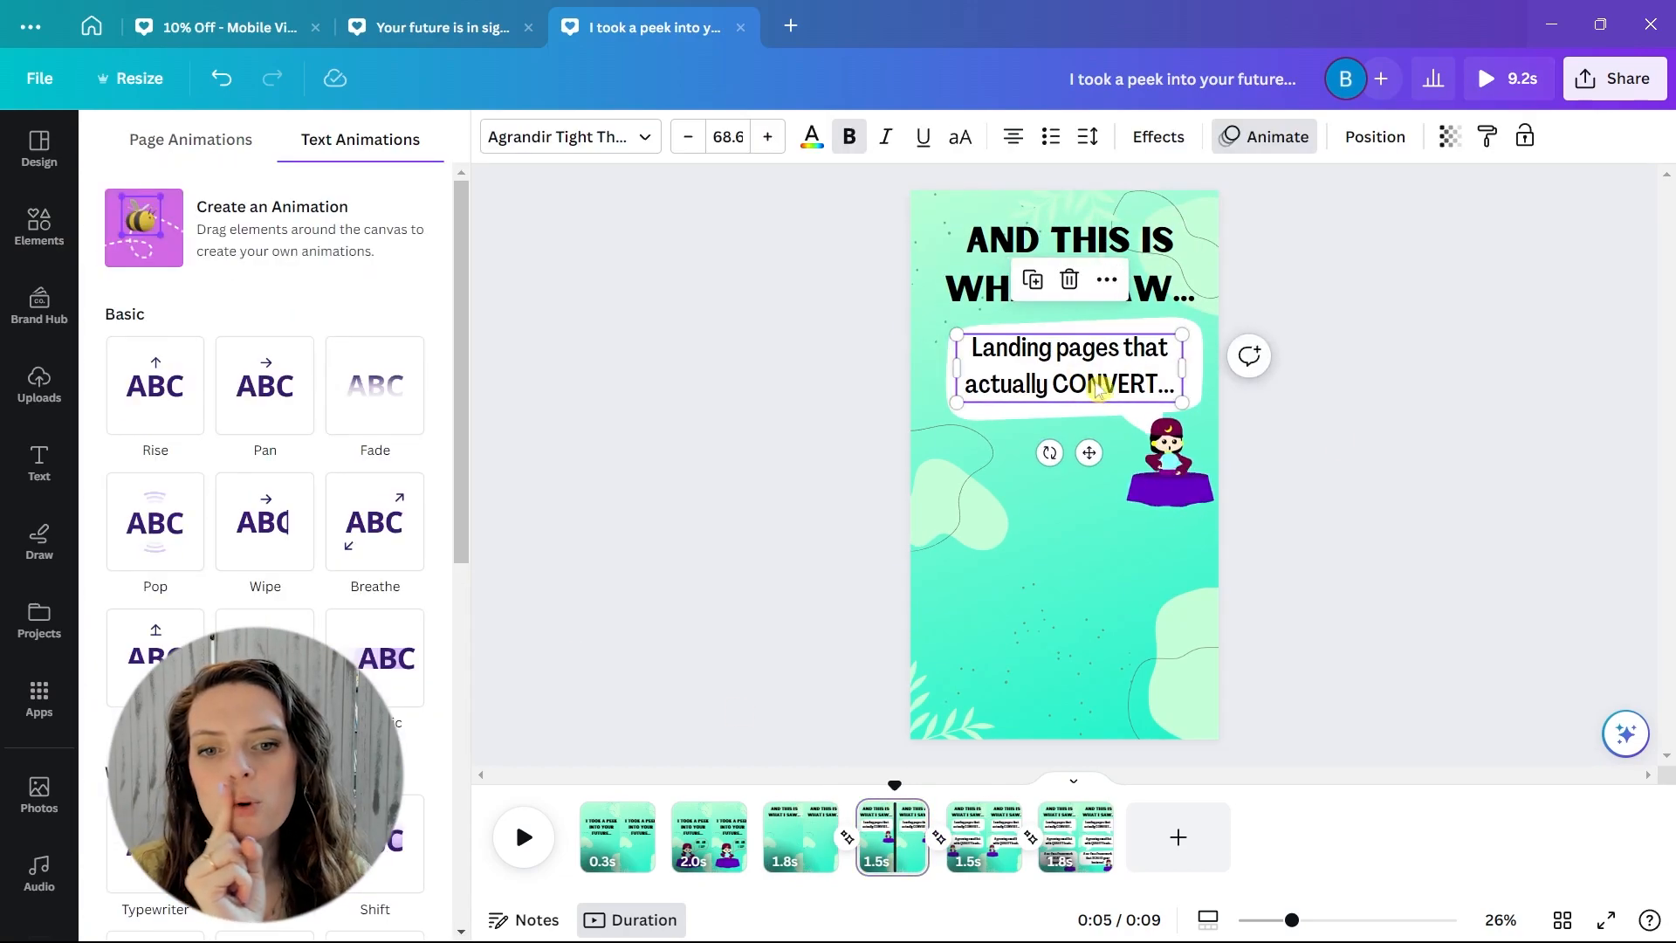
{"action": "key", "text": "ctrl+z"}
{"action": "left_click", "coordinate": [1191, 357], "text": "shift"}
{"action": "left_click", "coordinate": [1019, 262]}
{"action": "left_click", "coordinate": [1233, 139]}
{"action": "key", "text": "ctrl+z"}
On page 4, animate the "Landing pages" text with Shift on enter and its speech bubble with Fade.
{"action": "left_click", "coordinate": [1065, 366]}
{"action": "left_click", "coordinate": [1261, 137]}
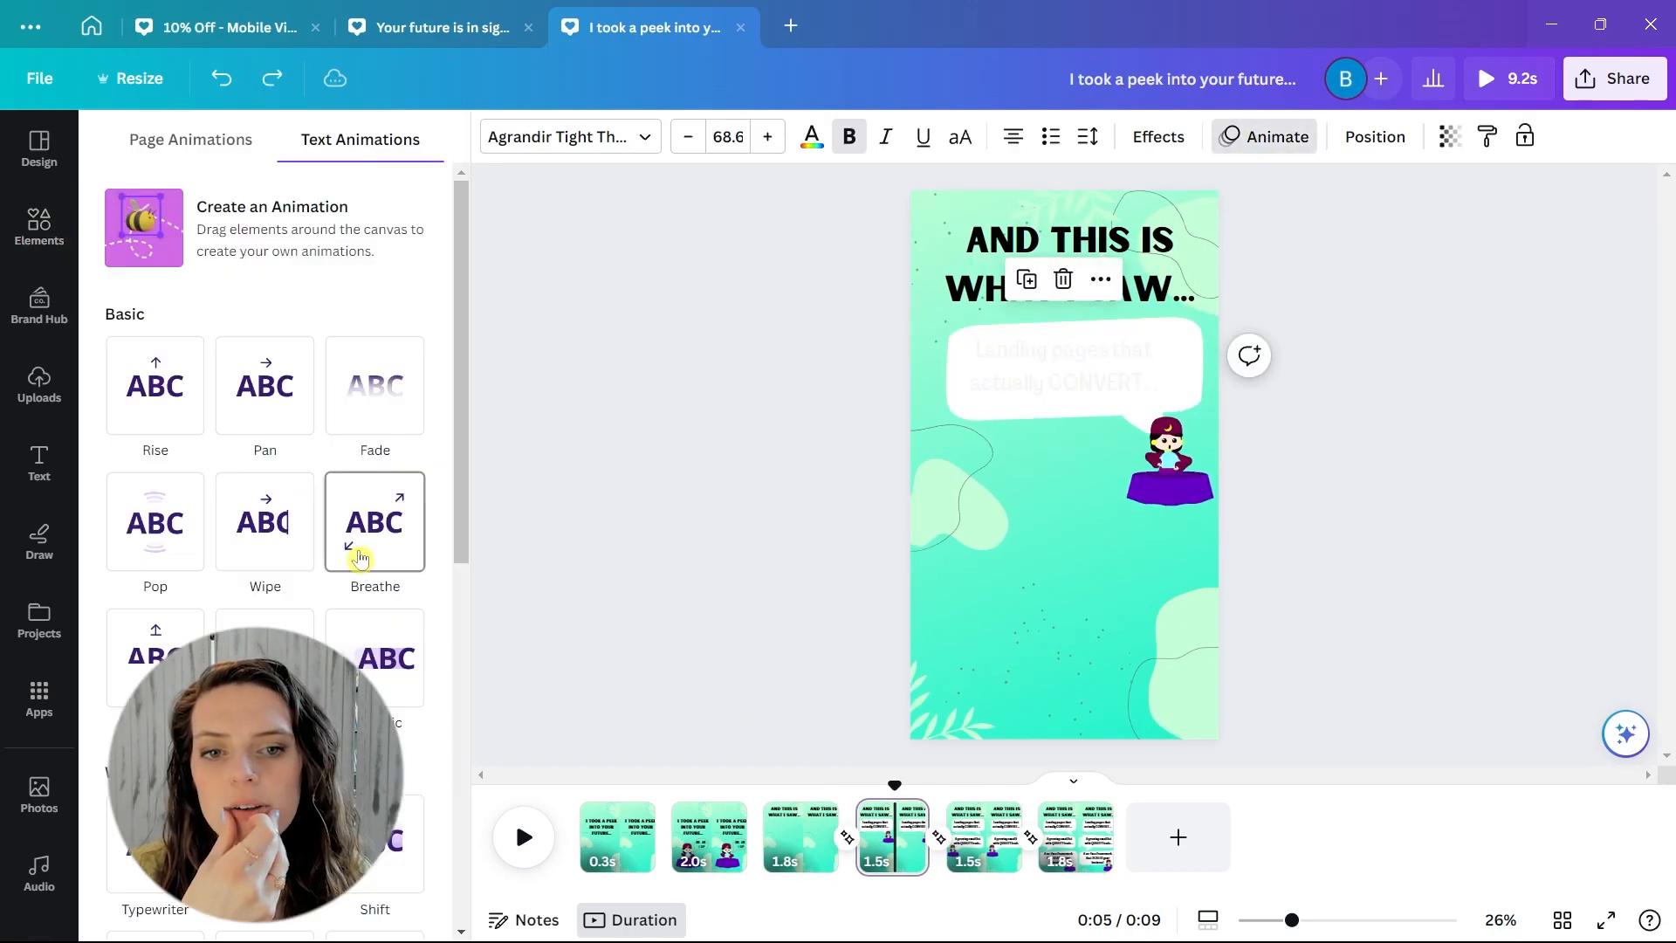
{"action": "left_click", "coordinate": [377, 825]}
{"action": "left_click", "coordinate": [240, 406]}
{"action": "left_click", "coordinate": [1185, 374]}
{"action": "left_click", "coordinate": [376, 386]}
On page 5, animate the "A growing email list" text with Shift and its speech bubble with Fade.
{"action": "left_click", "coordinate": [986, 840]}
{"action": "left_click", "coordinate": [1082, 479]}
{"action": "left_click", "coordinate": [377, 825]}
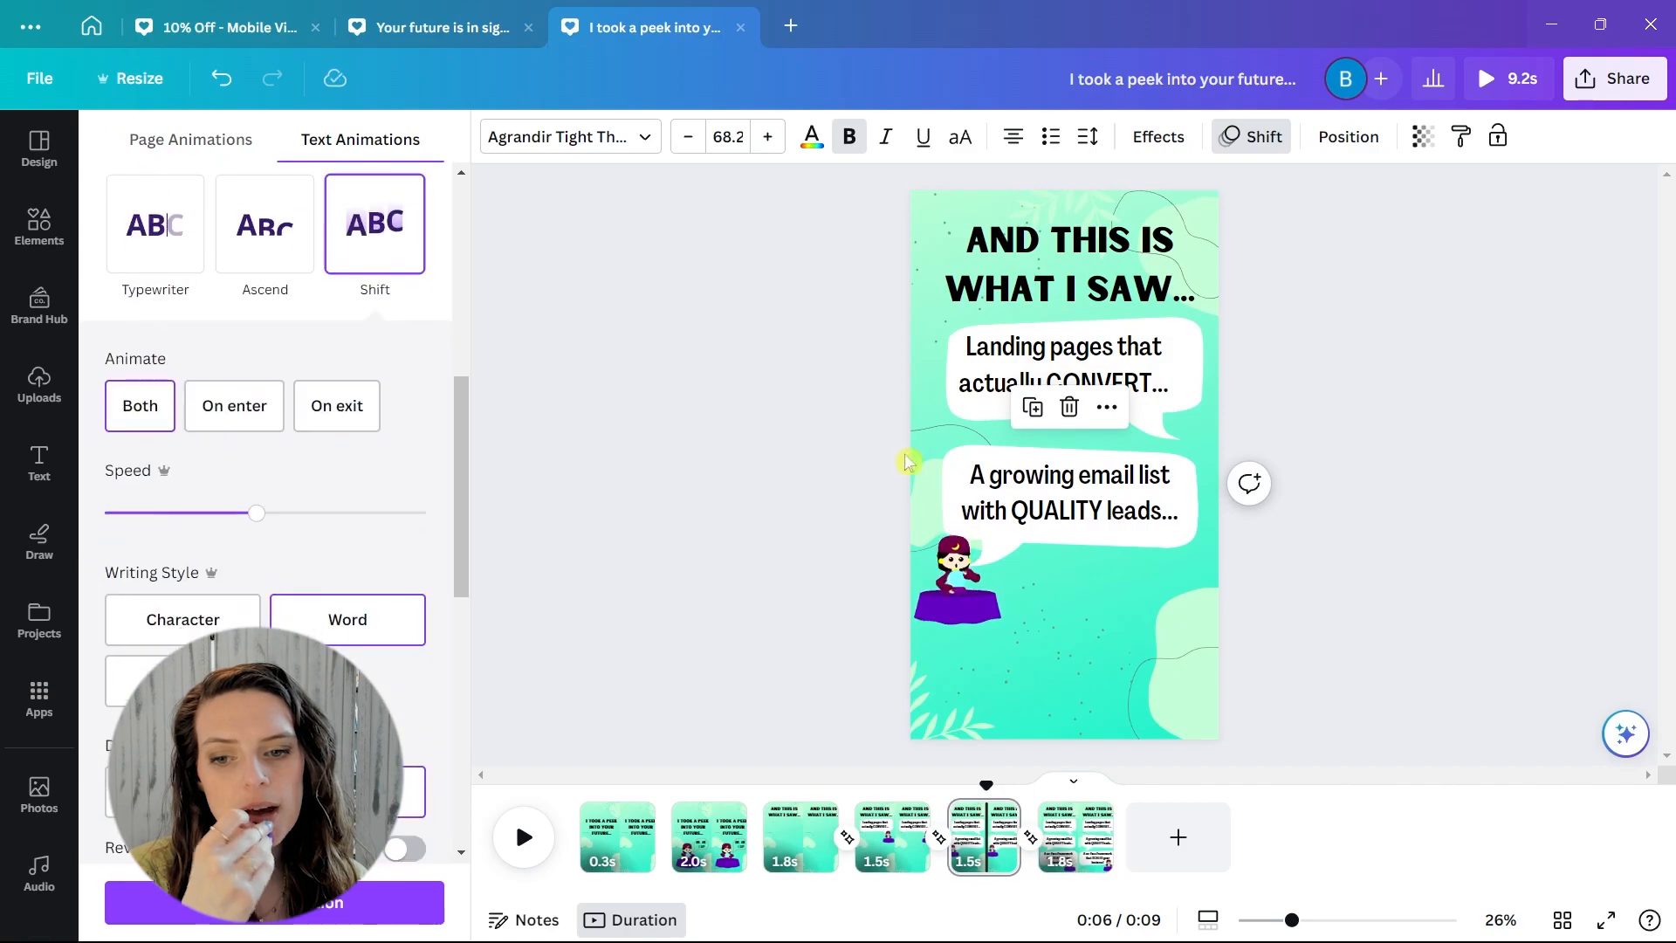
{"action": "left_click", "coordinate": [1185, 499]}
{"action": "left_click", "coordinate": [376, 386]}
On page 6, animate the "A no-fuss framework" text with Shift and its speech bubble with Fade, and play the video.
{"action": "left_click", "coordinate": [1074, 860]}
{"action": "left_click", "coordinate": [1063, 627]}
{"action": "left_click", "coordinate": [377, 816]}
{"action": "left_click", "coordinate": [1197, 610]}
{"action": "left_click", "coordinate": [1206, 622]}
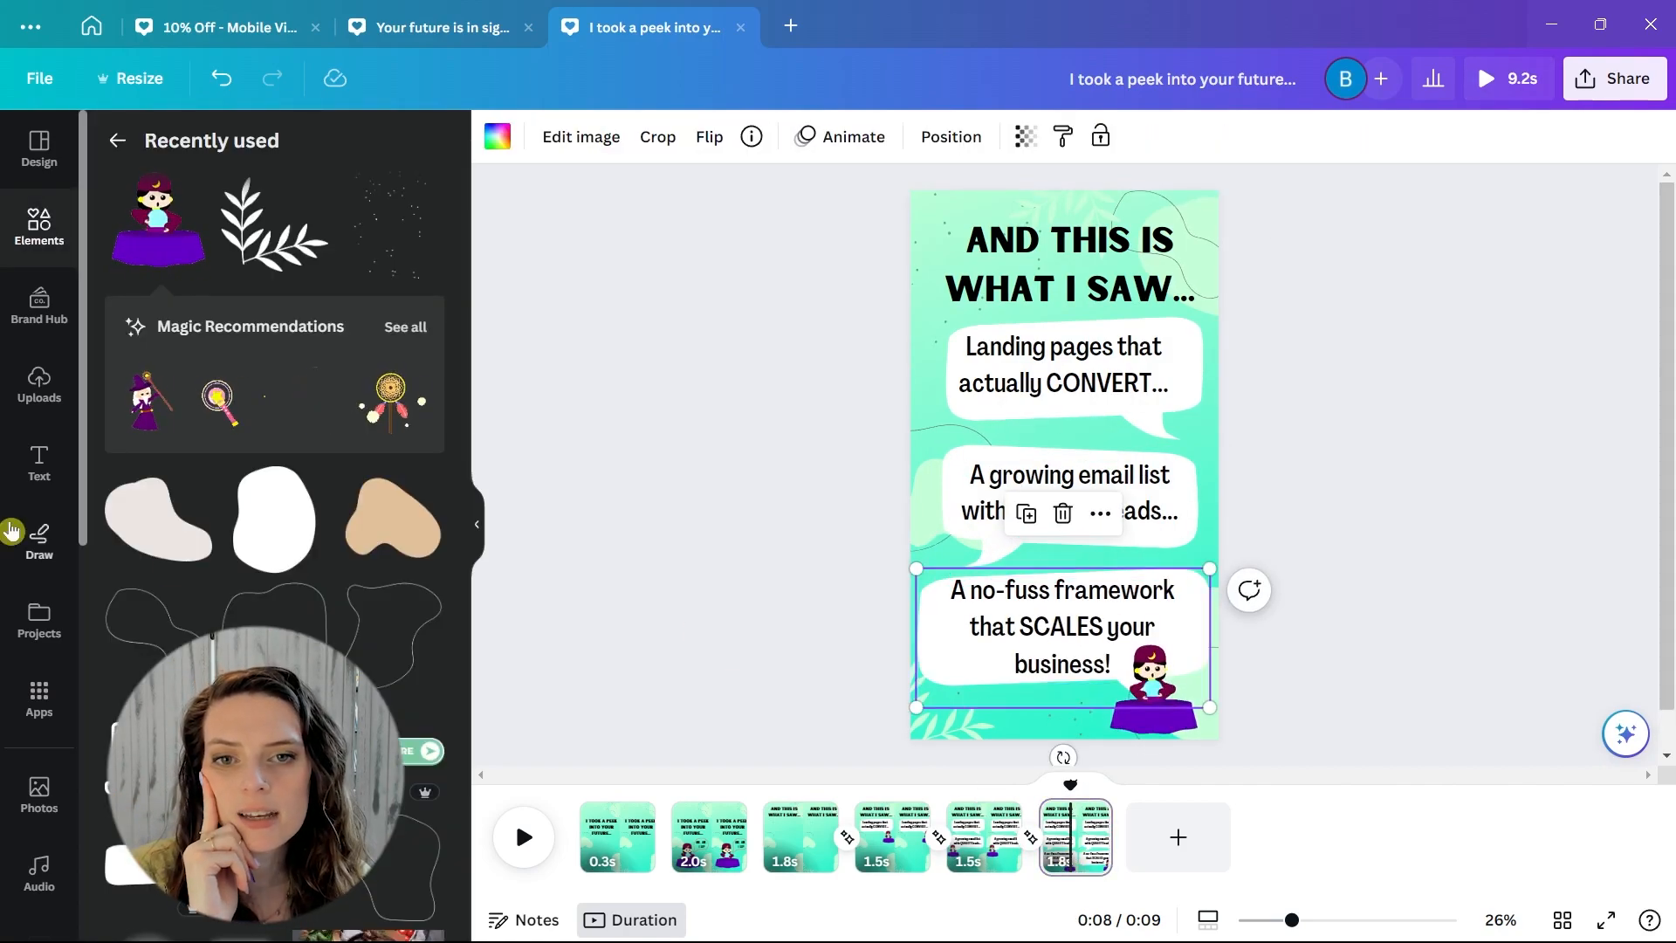
{"action": "left_click", "coordinate": [843, 137]}
{"action": "left_click", "coordinate": [371, 432]}
{"action": "left_click", "coordinate": [527, 843]}
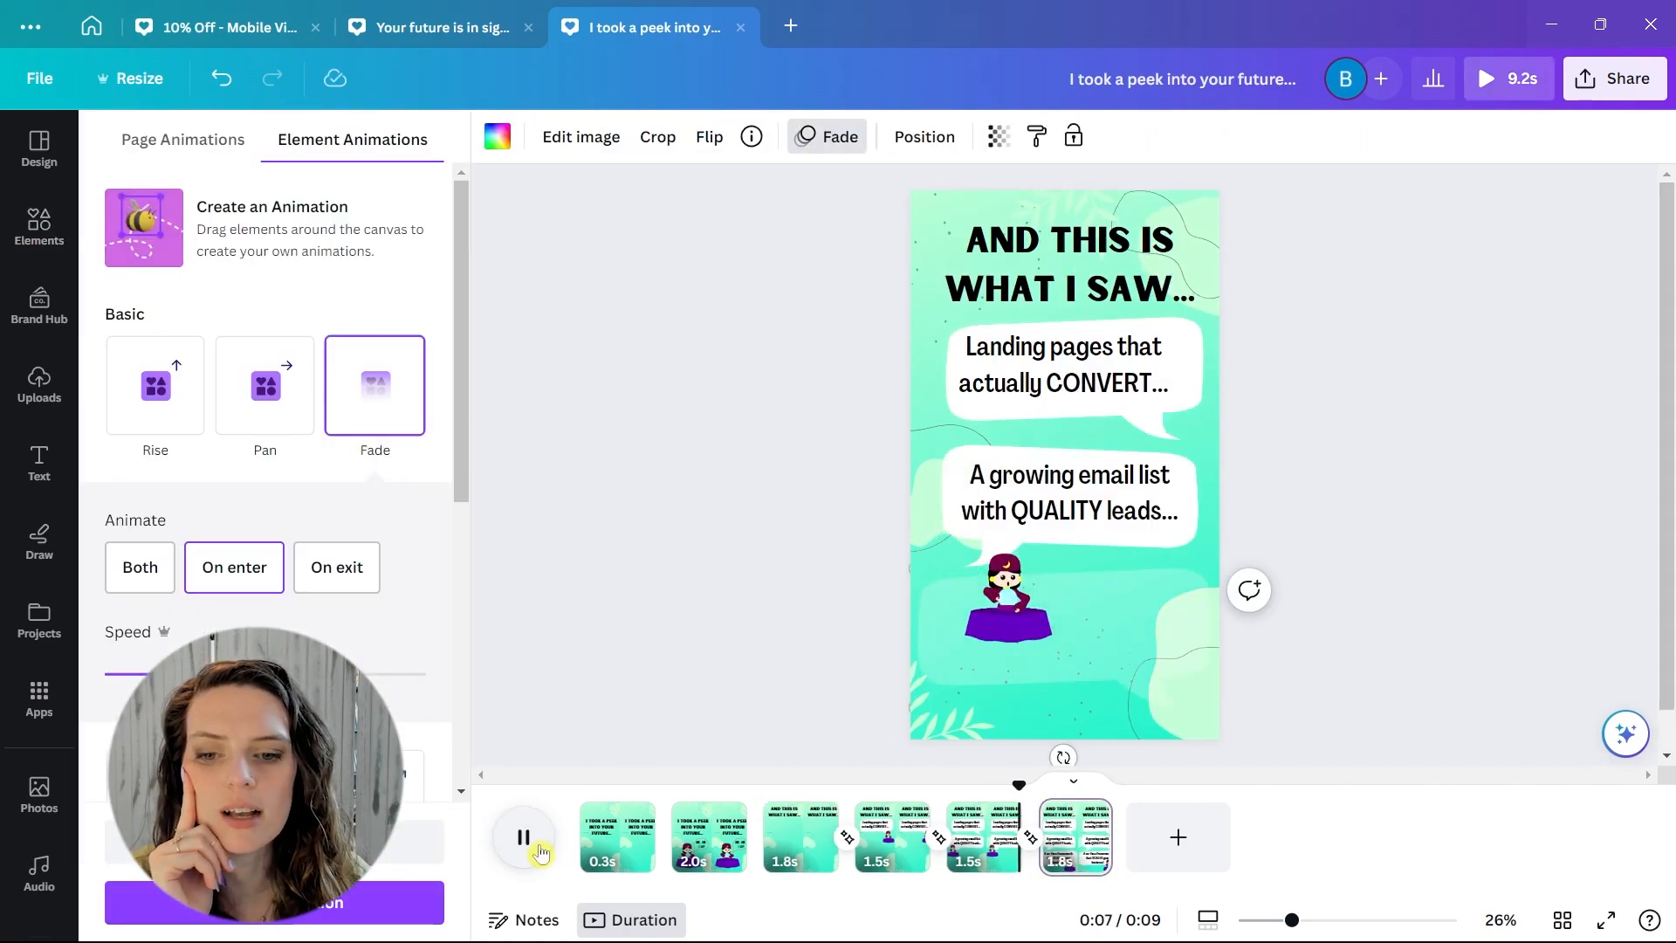
Duplicate page 6 and delete the fortune teller and the speech-bubble texts from the new last page.
{"action": "left_click", "coordinate": [1094, 817]}
{"action": "left_click", "coordinate": [1211, 523]}
{"action": "left_click", "coordinate": [1152, 714]}
{"action": "key", "text": "Delete"}
{"action": "left_click", "coordinate": [1063, 626]}
{"action": "key", "text": "Delete"}
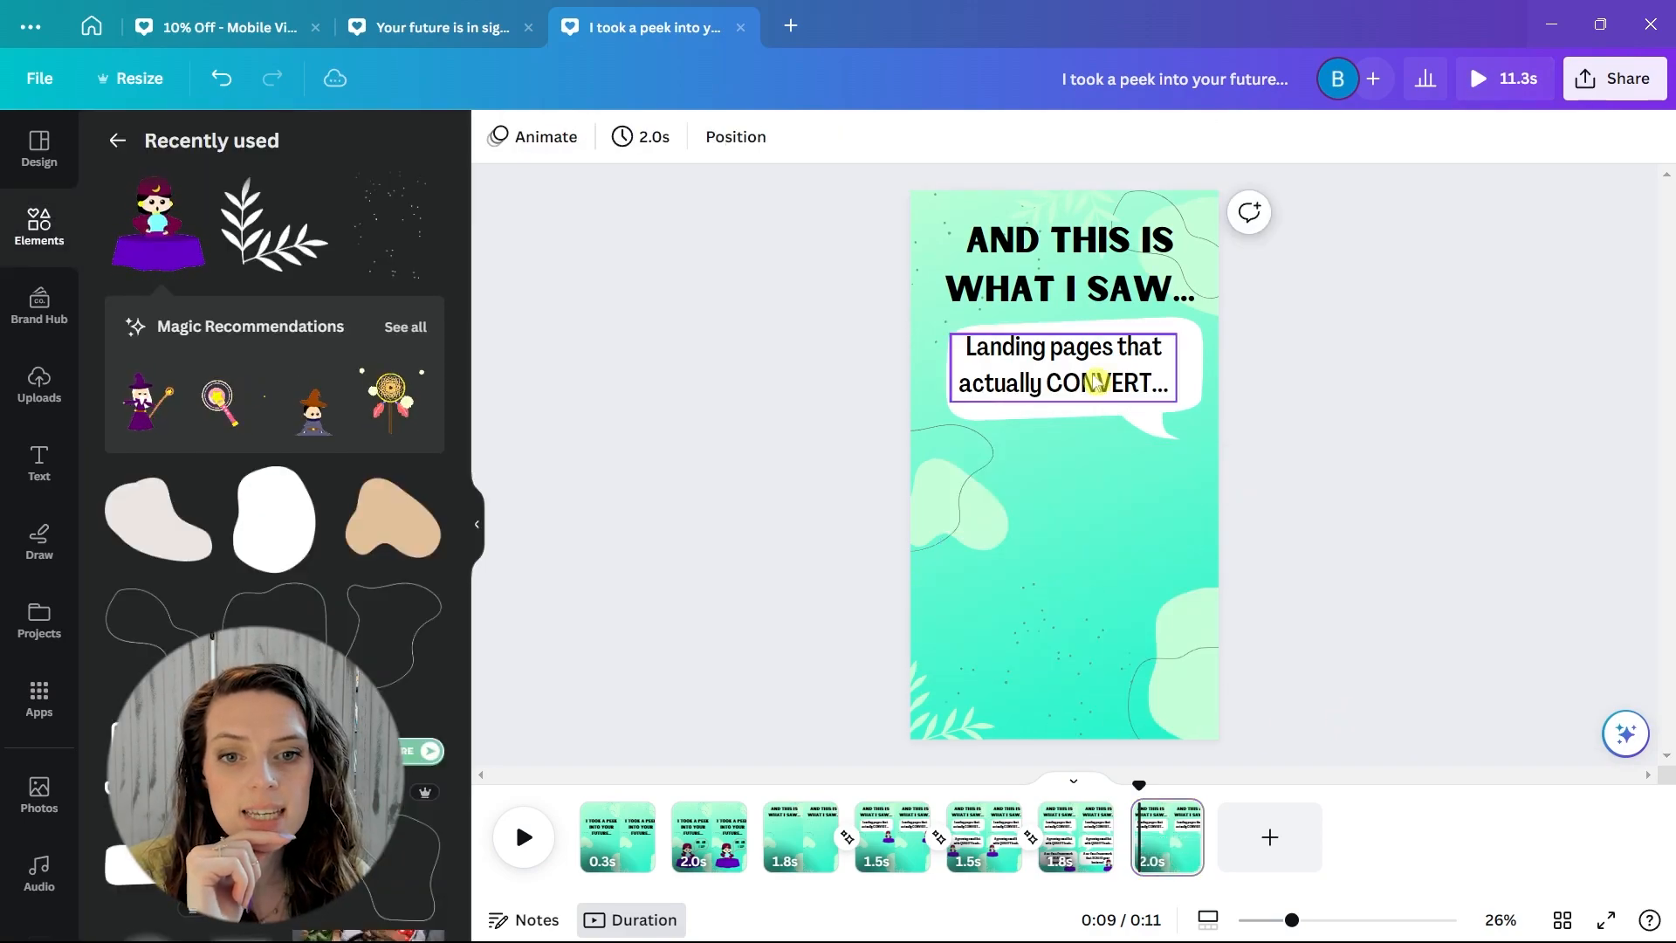
{"action": "left_click", "coordinate": [1096, 378]}
{"action": "key", "text": "Delete"}
Replace the last page's heading with "YOUR FUTURE IS JUST A CLICK AWAY!" and add a subheading starting "Join the Funnel Tunnel P".
{"action": "double_click", "coordinate": [974, 233]}
{"action": "type", "text": "YOUR FUTURE IS JUST A CLICK AWAY!"}
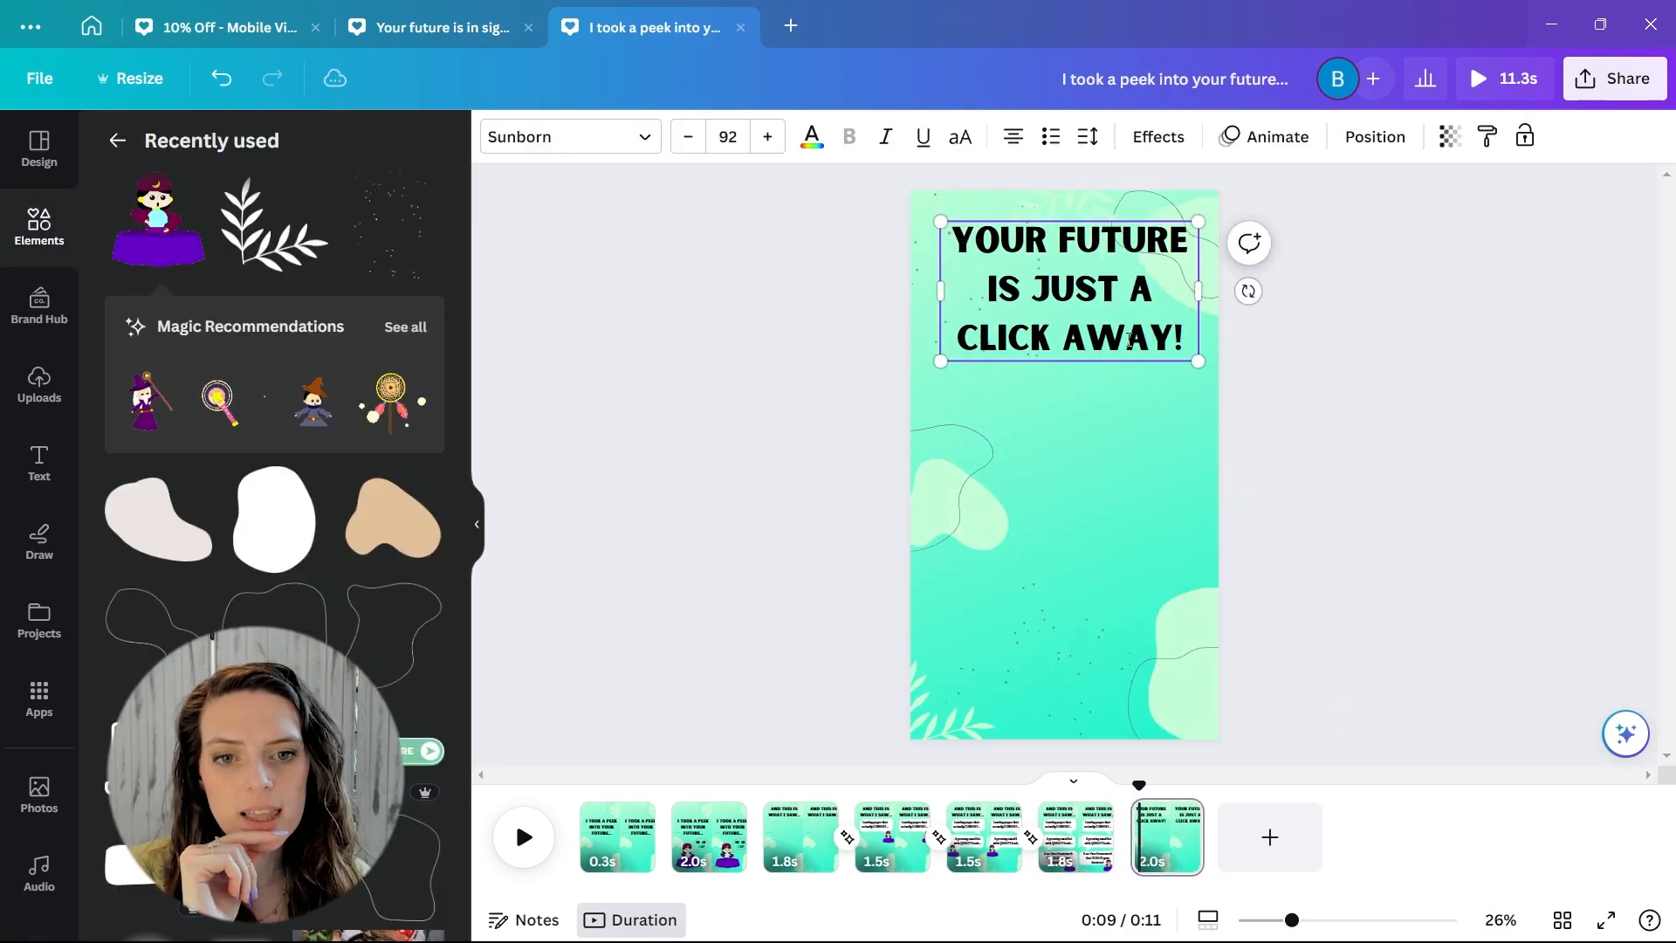
{"action": "left_click", "coordinate": [39, 463]}
{"action": "left_click", "coordinate": [274, 481]}
{"action": "type", "text": "Join the Funnel Tunnel C"}
{"action": "key", "text": "BackSpace"}
{"action": "type", "text": "P"}
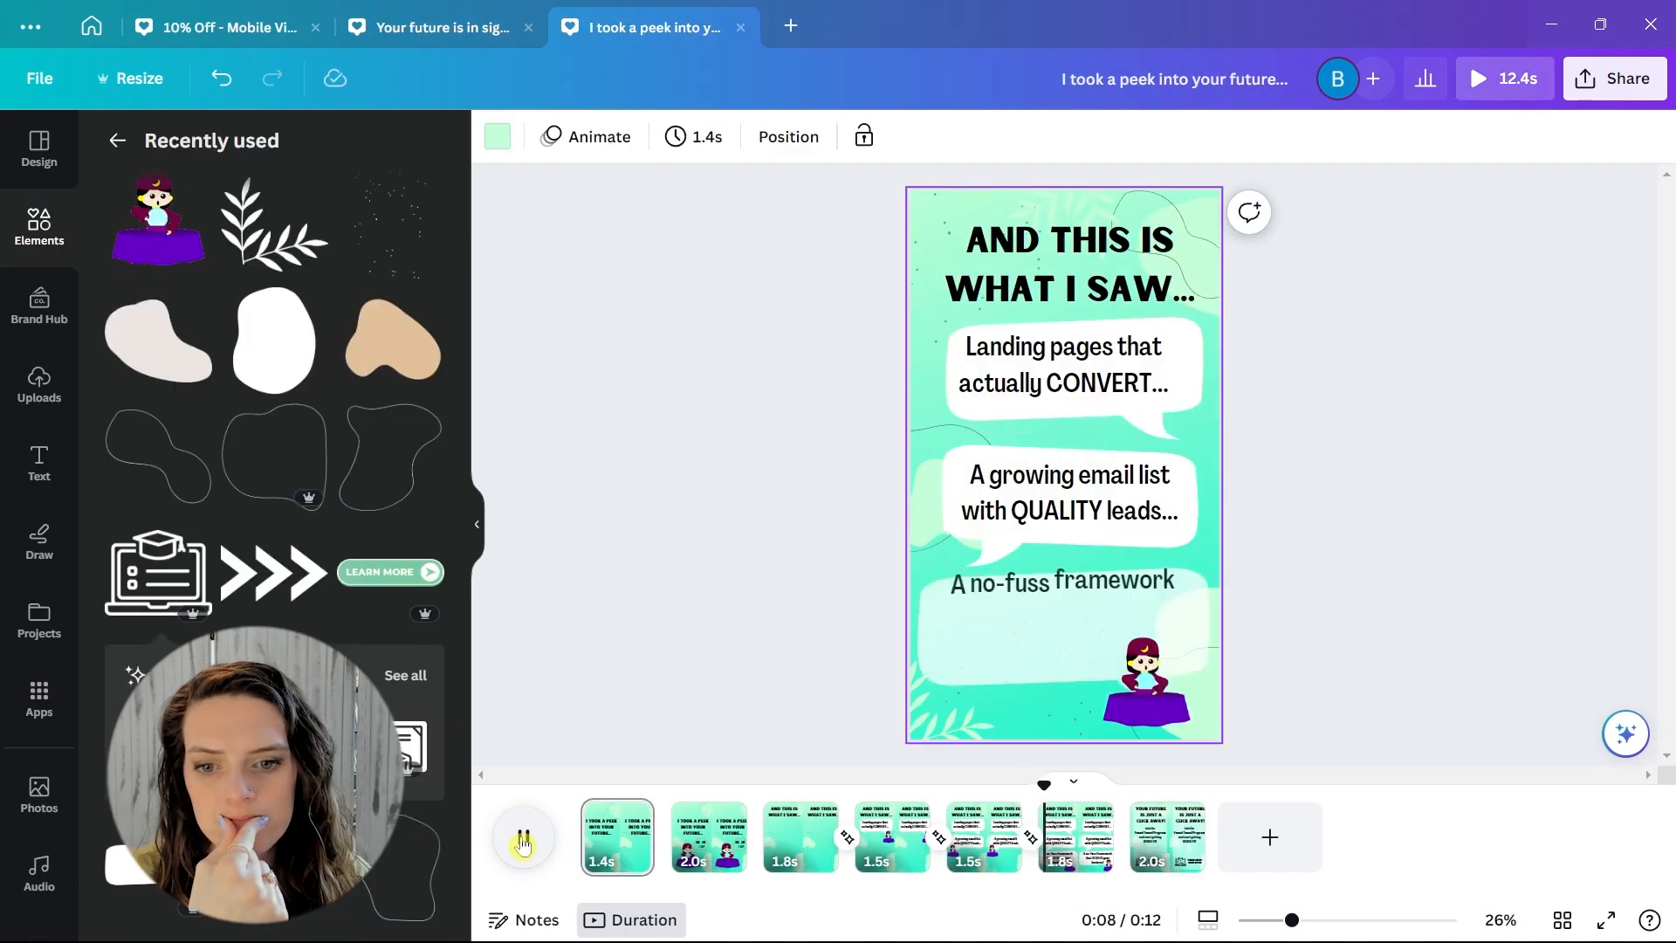
Lengthen page 5 to 1.8 seconds and play the video to check its timing.
{"action": "left_click_drag", "start_coordinate": [1017, 856], "coordinate": [1022, 856]}
{"action": "left_click", "coordinate": [523, 838]}
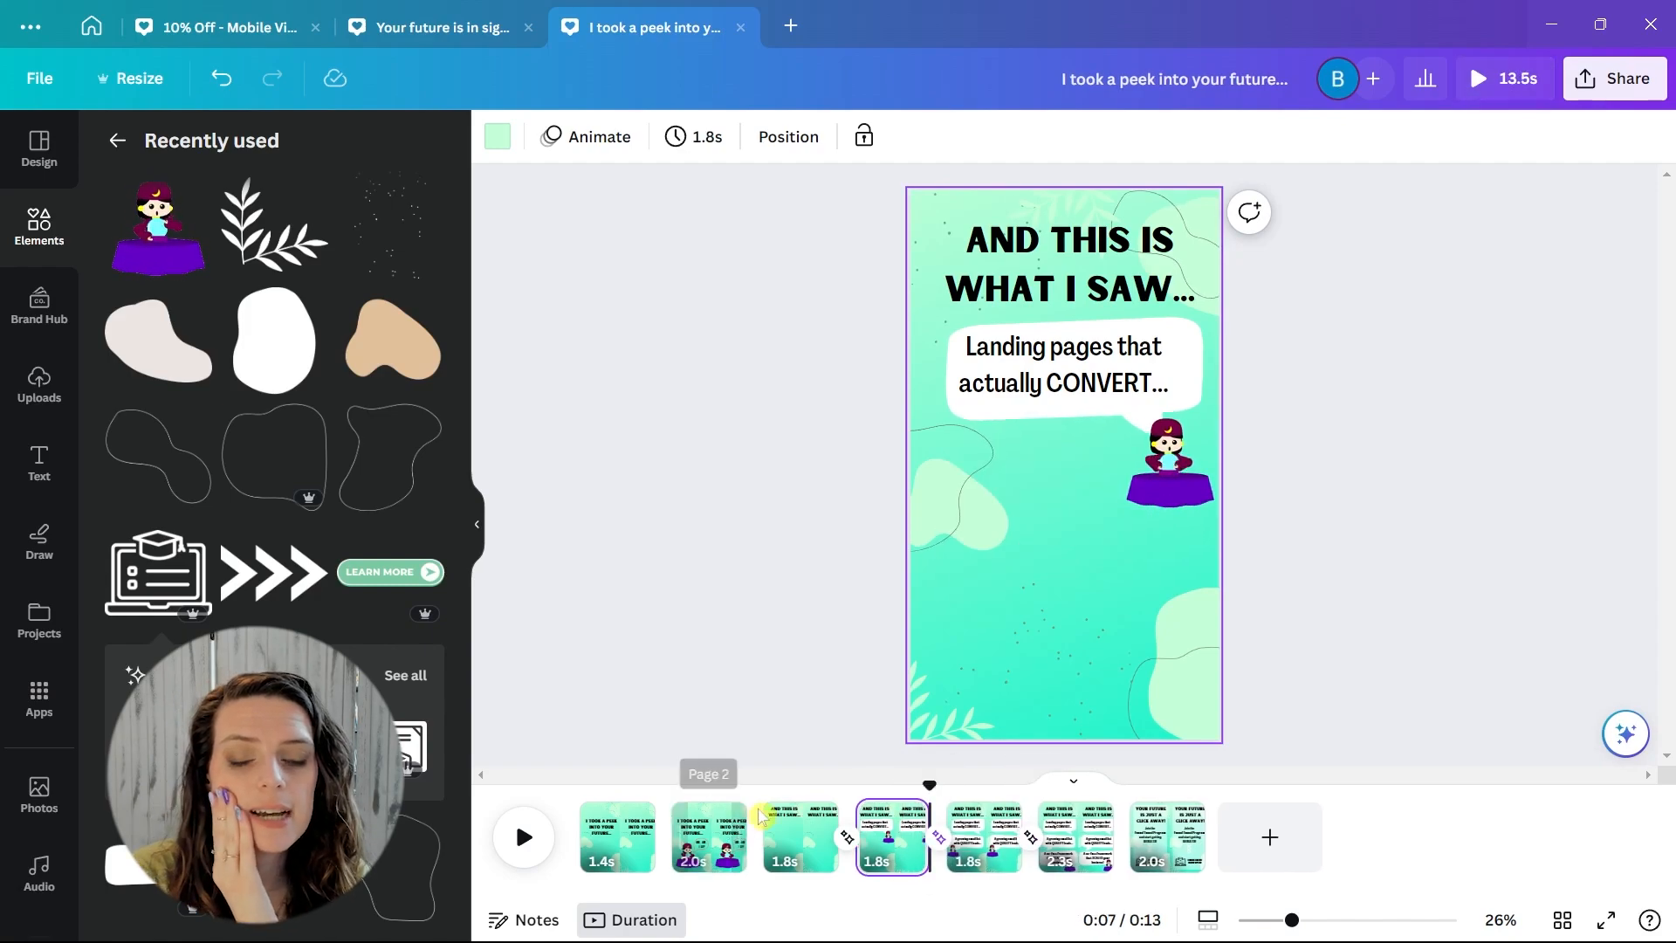
{"action": "left_click", "coordinate": [525, 851]}
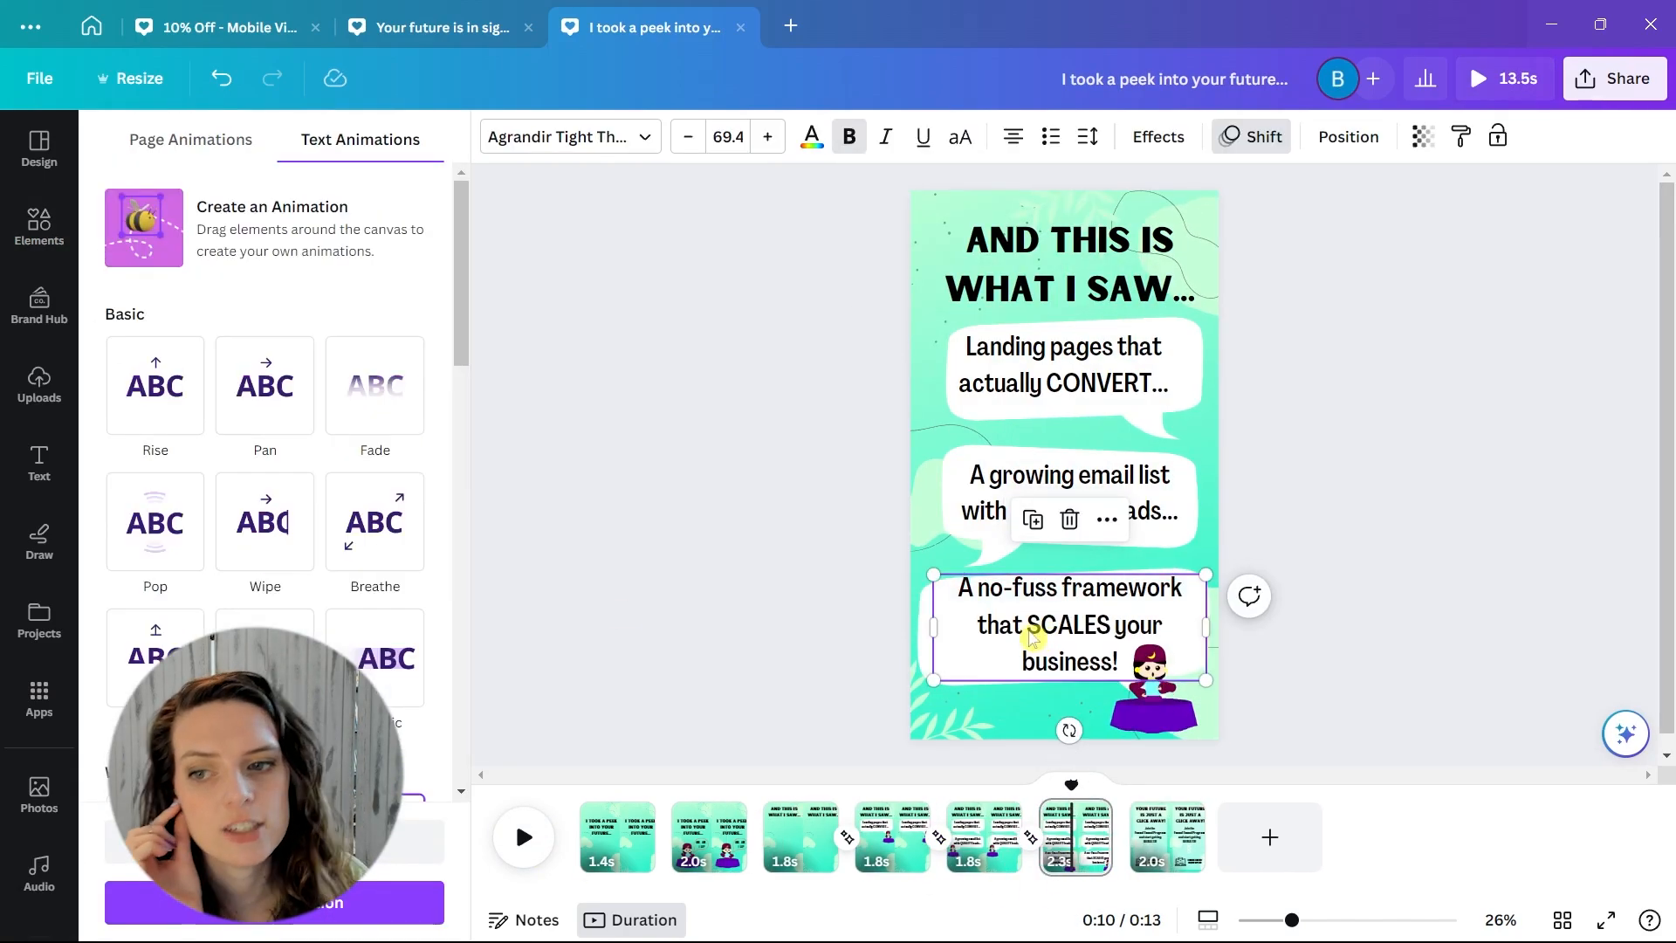
Apply a Flow transition between pages 6 and 7 and play it back.
{"action": "left_click", "coordinate": [1131, 864]}
{"action": "left_click", "coordinate": [1124, 839]}
{"action": "left_click", "coordinate": [265, 512]}
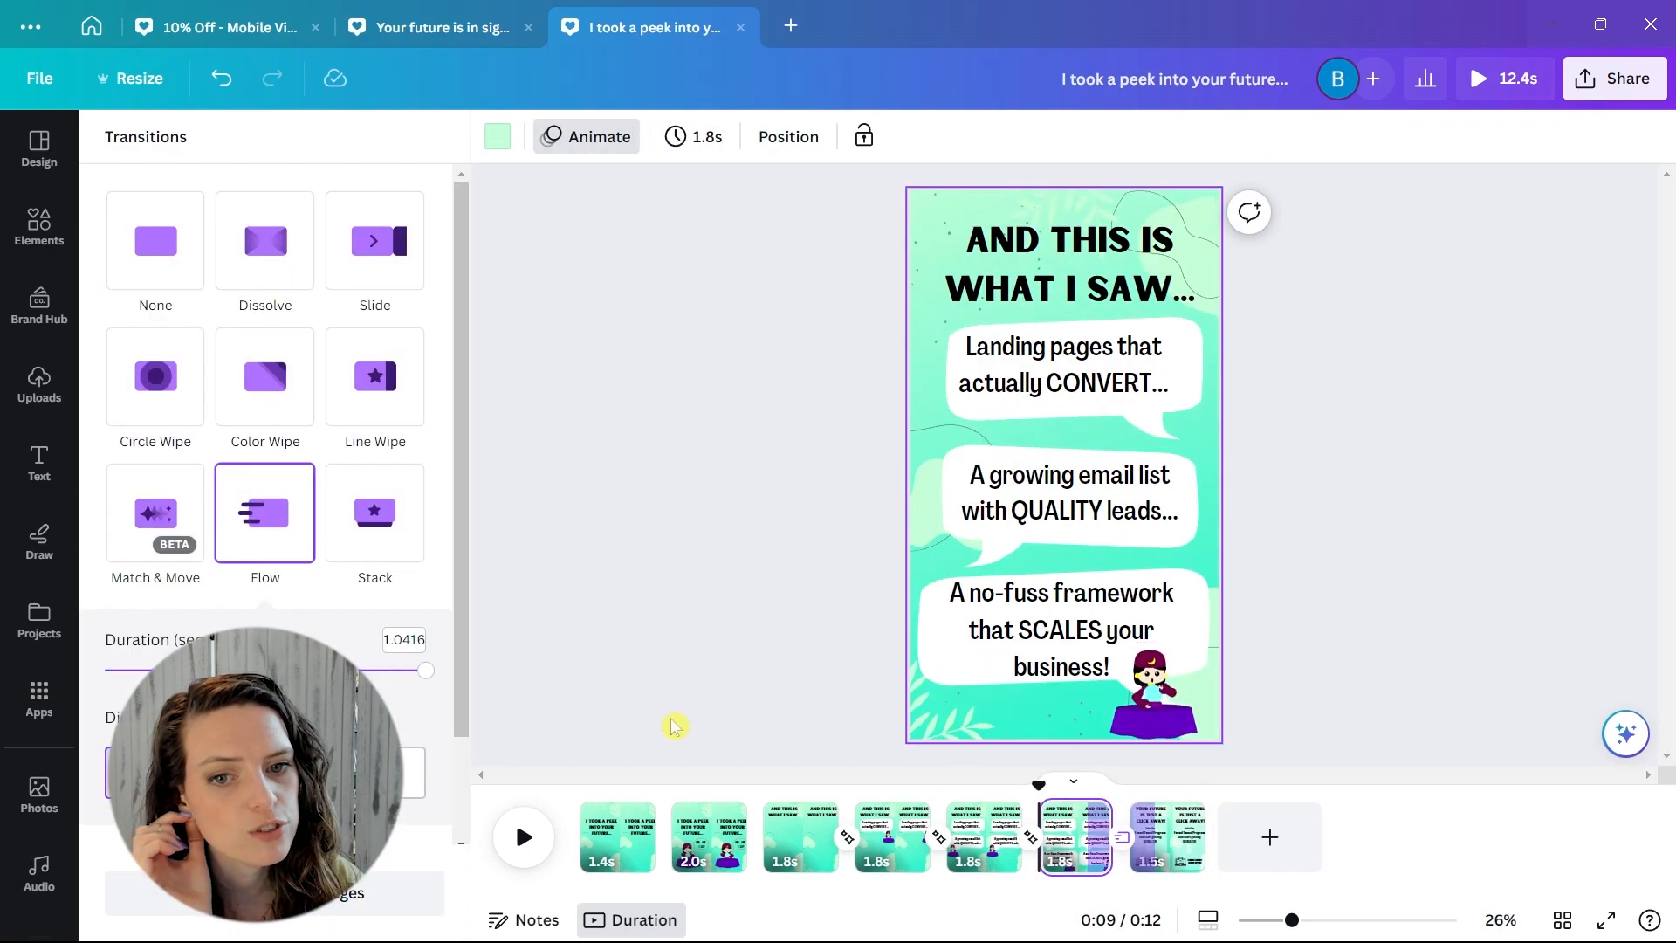
{"action": "left_click", "coordinate": [521, 851]}
Set the last two pages to 2.2 and 3.3 seconds and preview the whole fortune teller video.
{"action": "left_click_drag", "start_coordinate": [1103, 840], "coordinate": [1253, 840]}
{"action": "left_click", "coordinate": [1503, 78]}
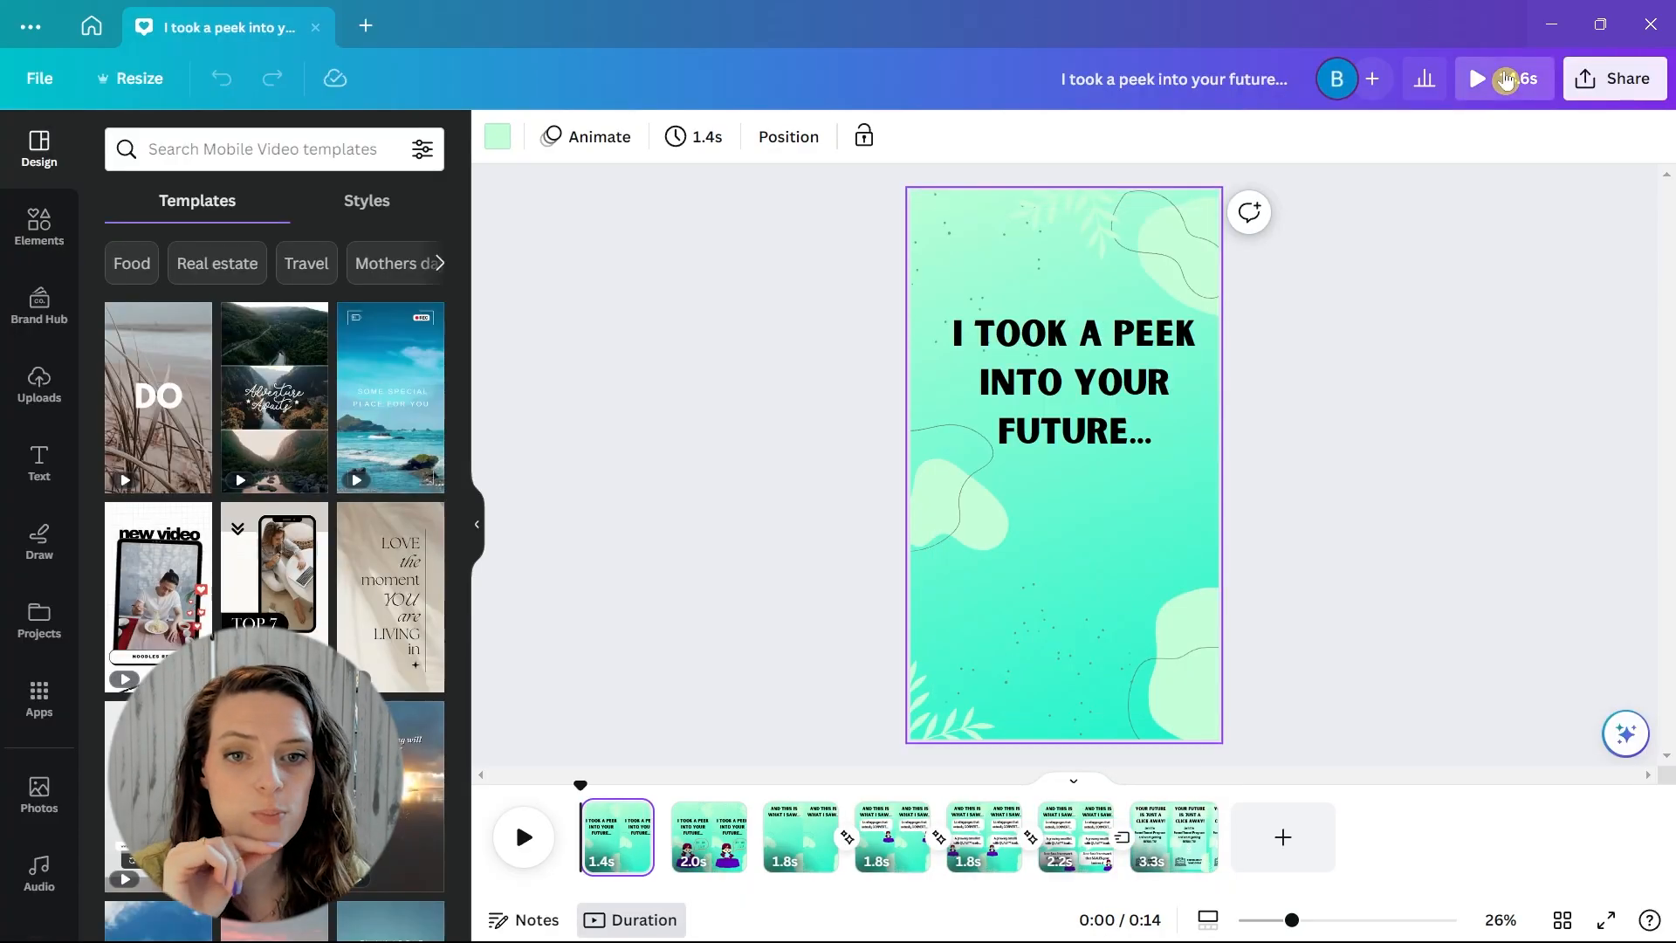
{"action": "left_click", "coordinate": [1505, 80]}
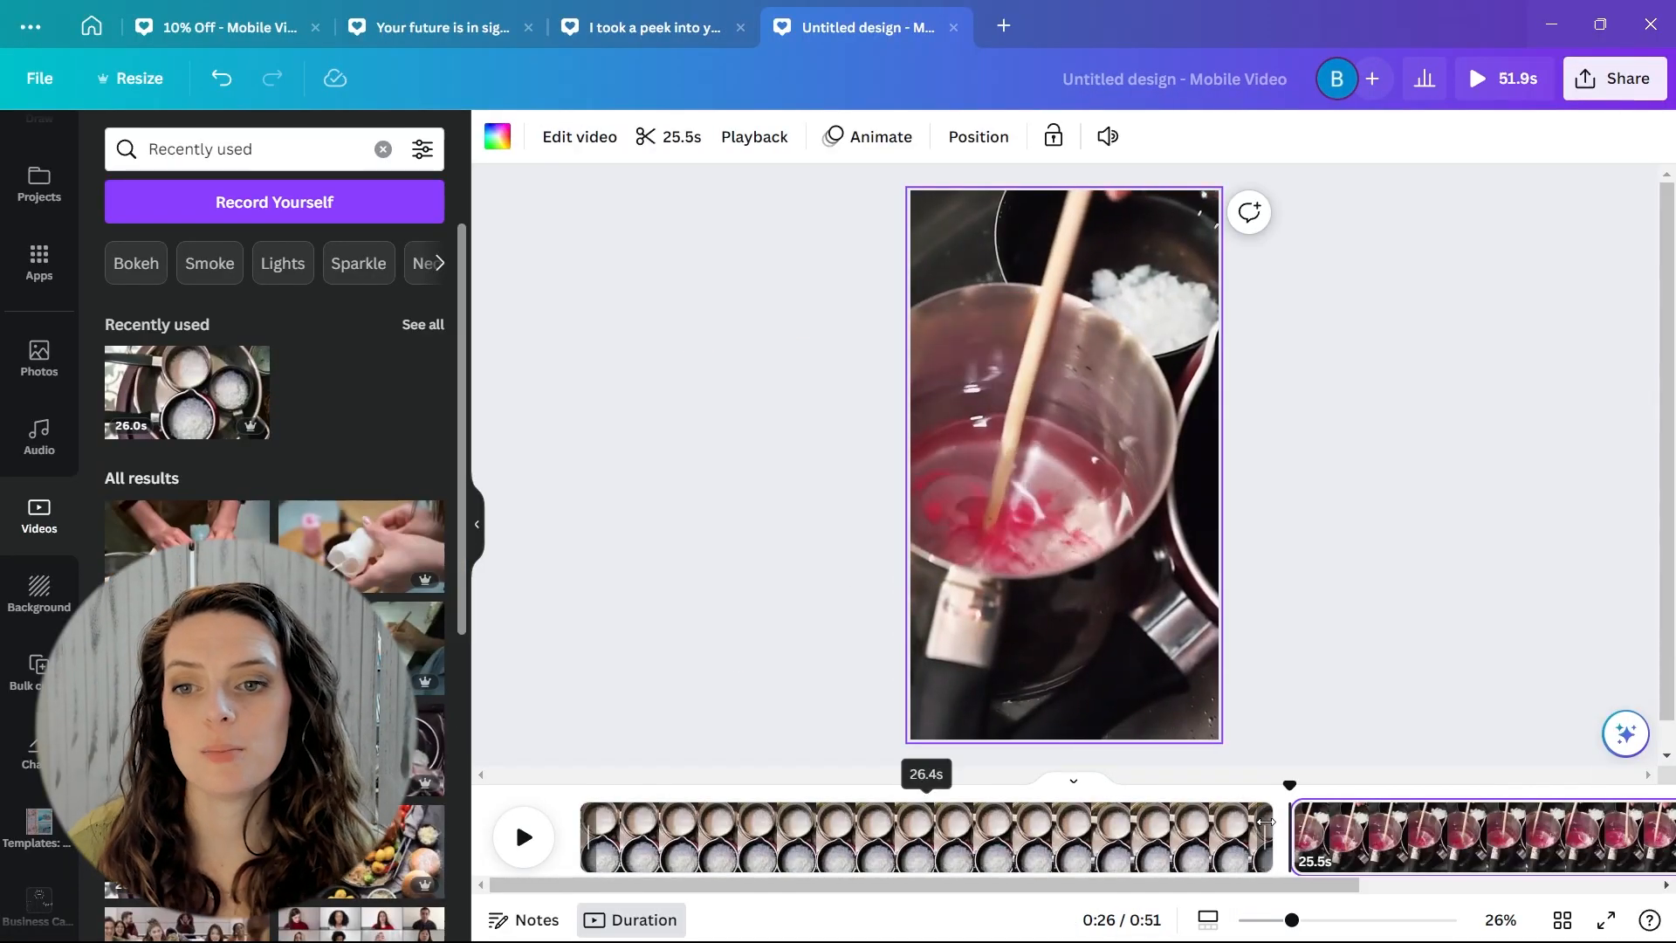
Trim the first four candle-making clips of the new mobile video to 3.6 seconds each.
{"action": "left_click_drag", "start_coordinate": [1290, 836], "coordinate": [849, 819]}
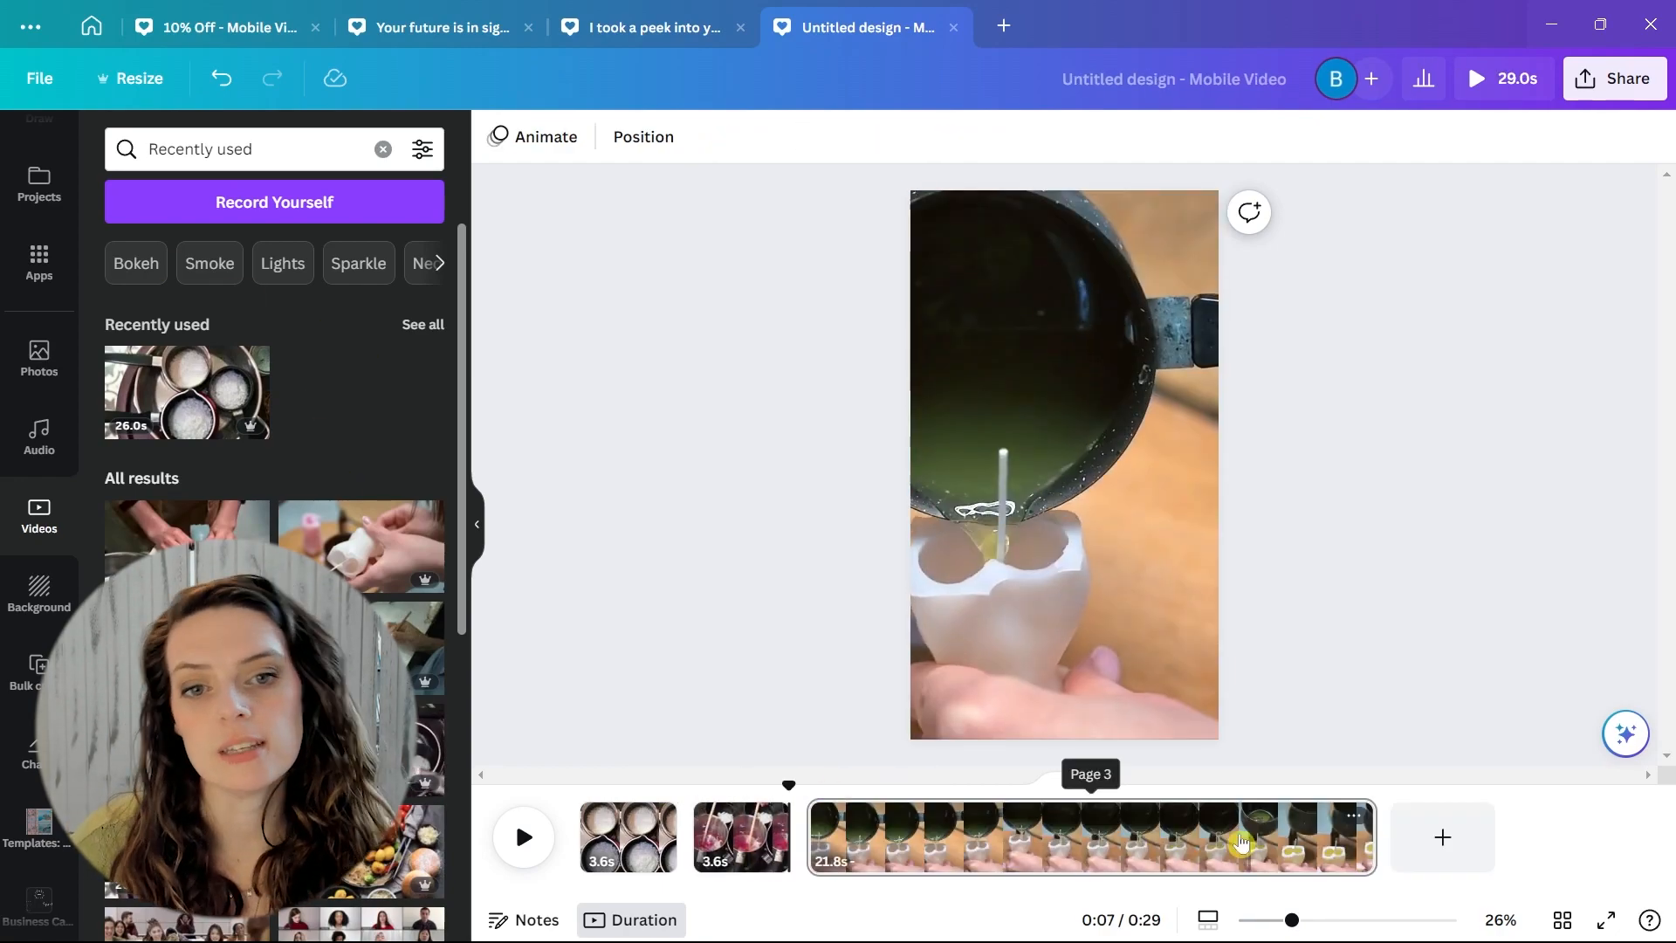
{"action": "left_click_drag", "start_coordinate": [1375, 819], "coordinate": [910, 811]}
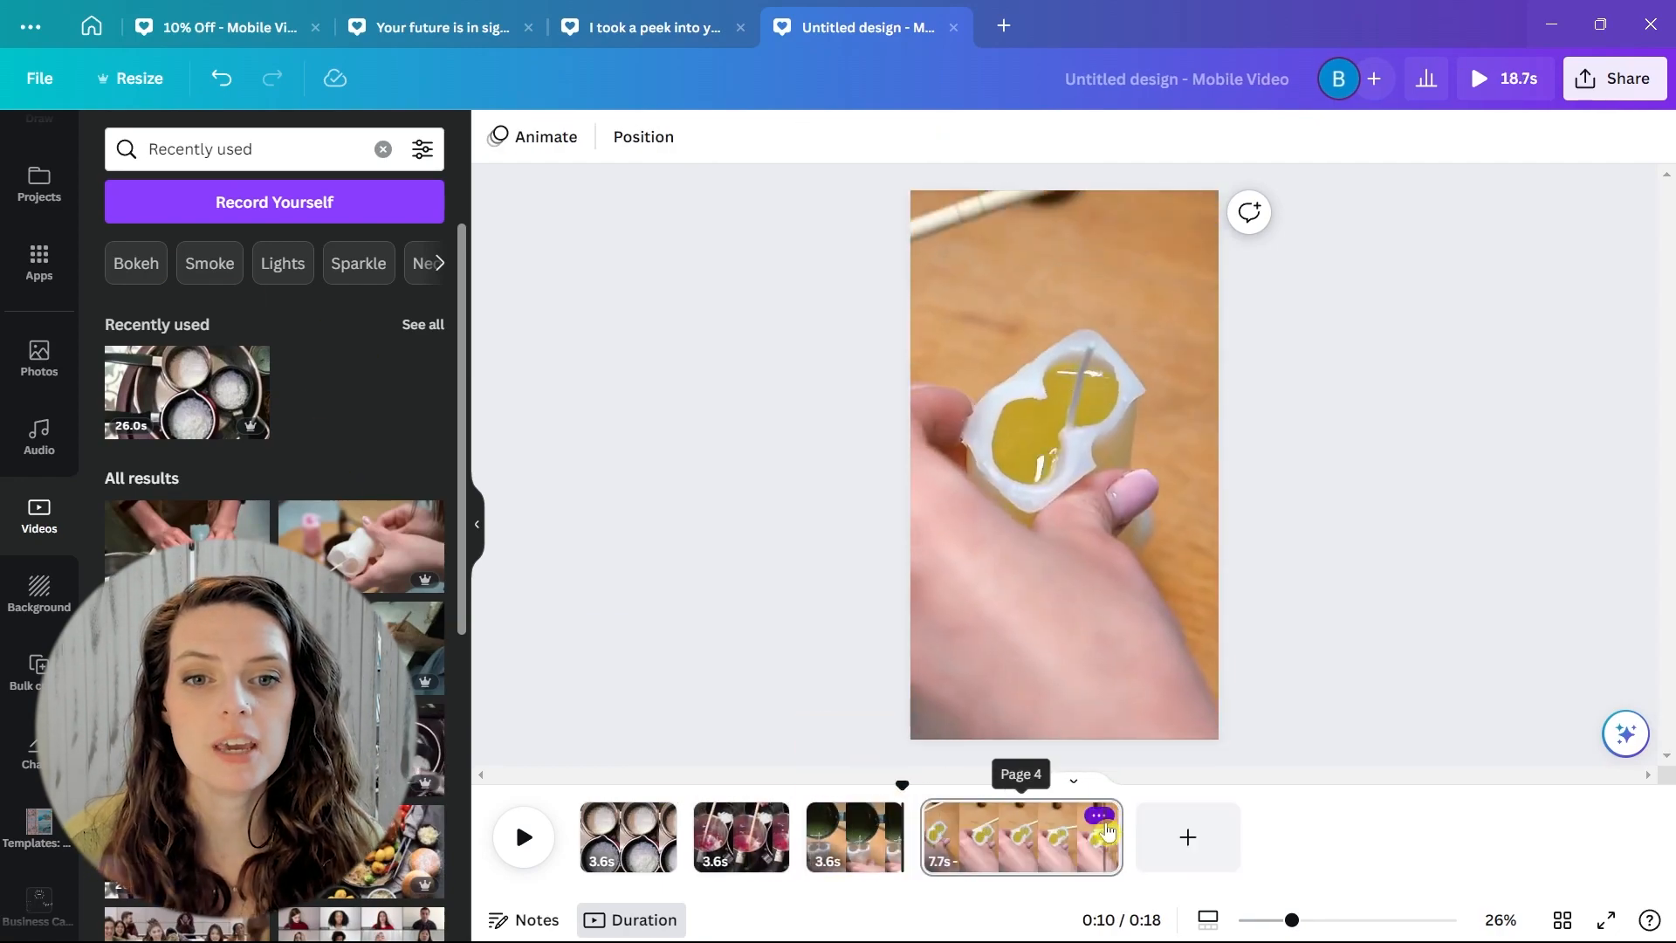
{"action": "left_click_drag", "start_coordinate": [1115, 828], "coordinate": [1004, 827]}
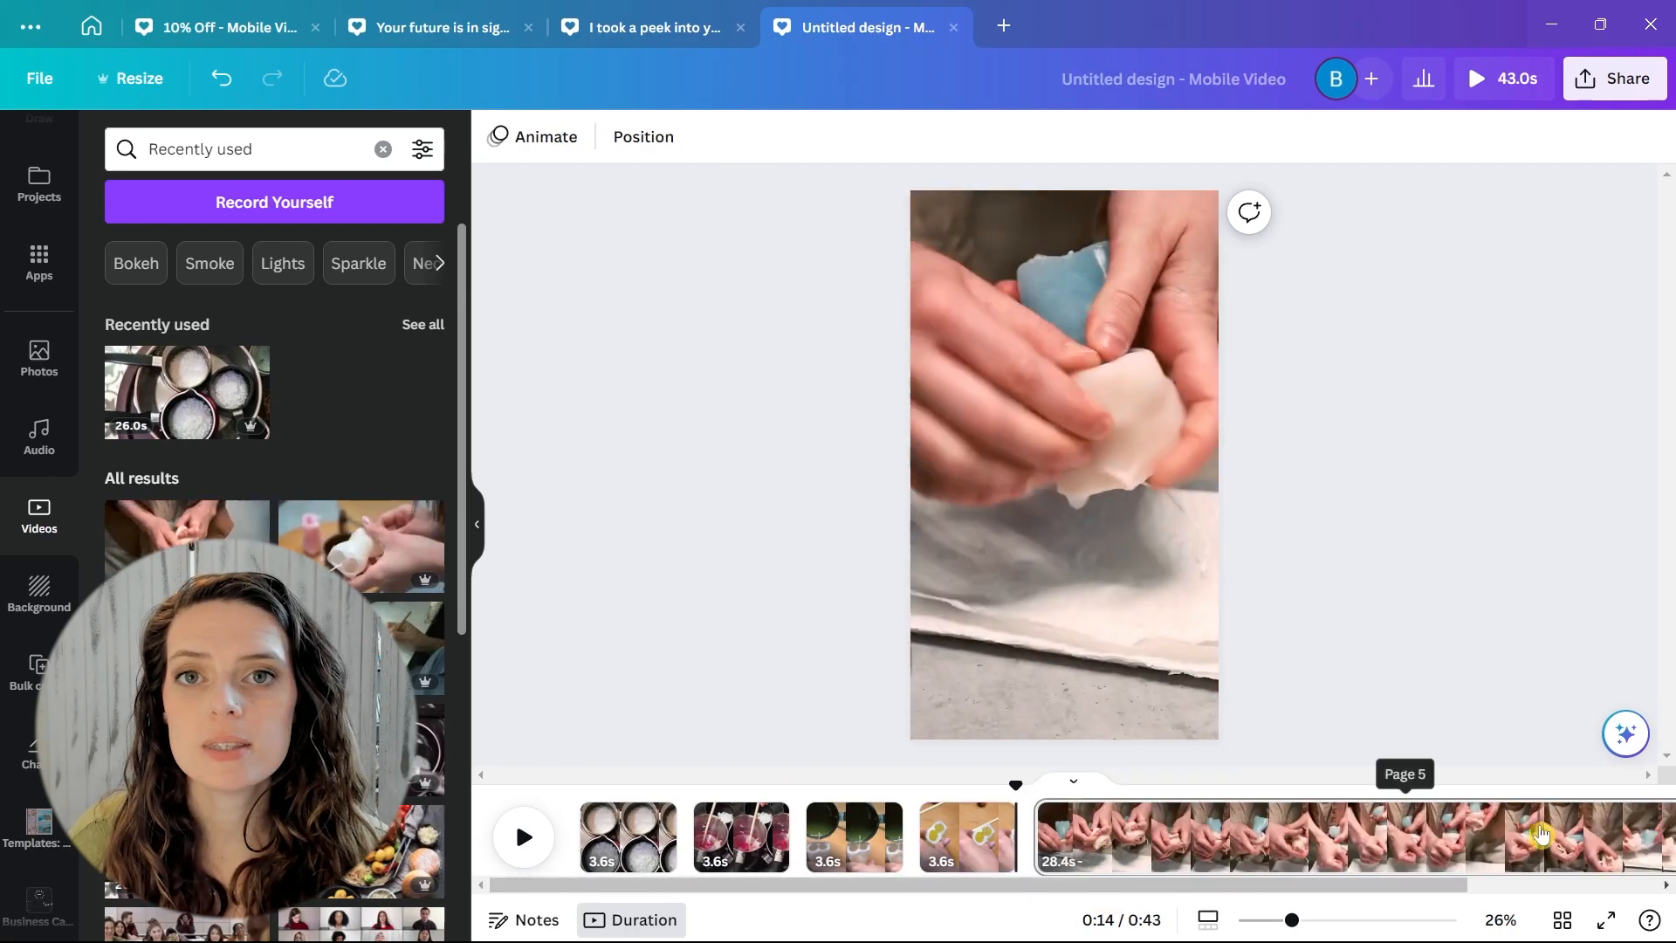
Trim the fifth clip of hands holding the candle to 3.6 seconds and make a 2.2-second sixth clip from the same footage.
{"action": "left_click_drag", "start_coordinate": [1039, 819], "coordinate": [859, 798]}
{"action": "left_click_drag", "start_coordinate": [1040, 836], "coordinate": [803, 832]}
{"action": "right_click", "coordinate": [1291, 827]}
{"action": "left_click", "coordinate": [1383, 728]}
{"action": "left_click_drag", "start_coordinate": [1279, 835], "coordinate": [1119, 836]}
{"action": "left_click_drag", "start_coordinate": [1151, 833], "coordinate": [1344, 830]}
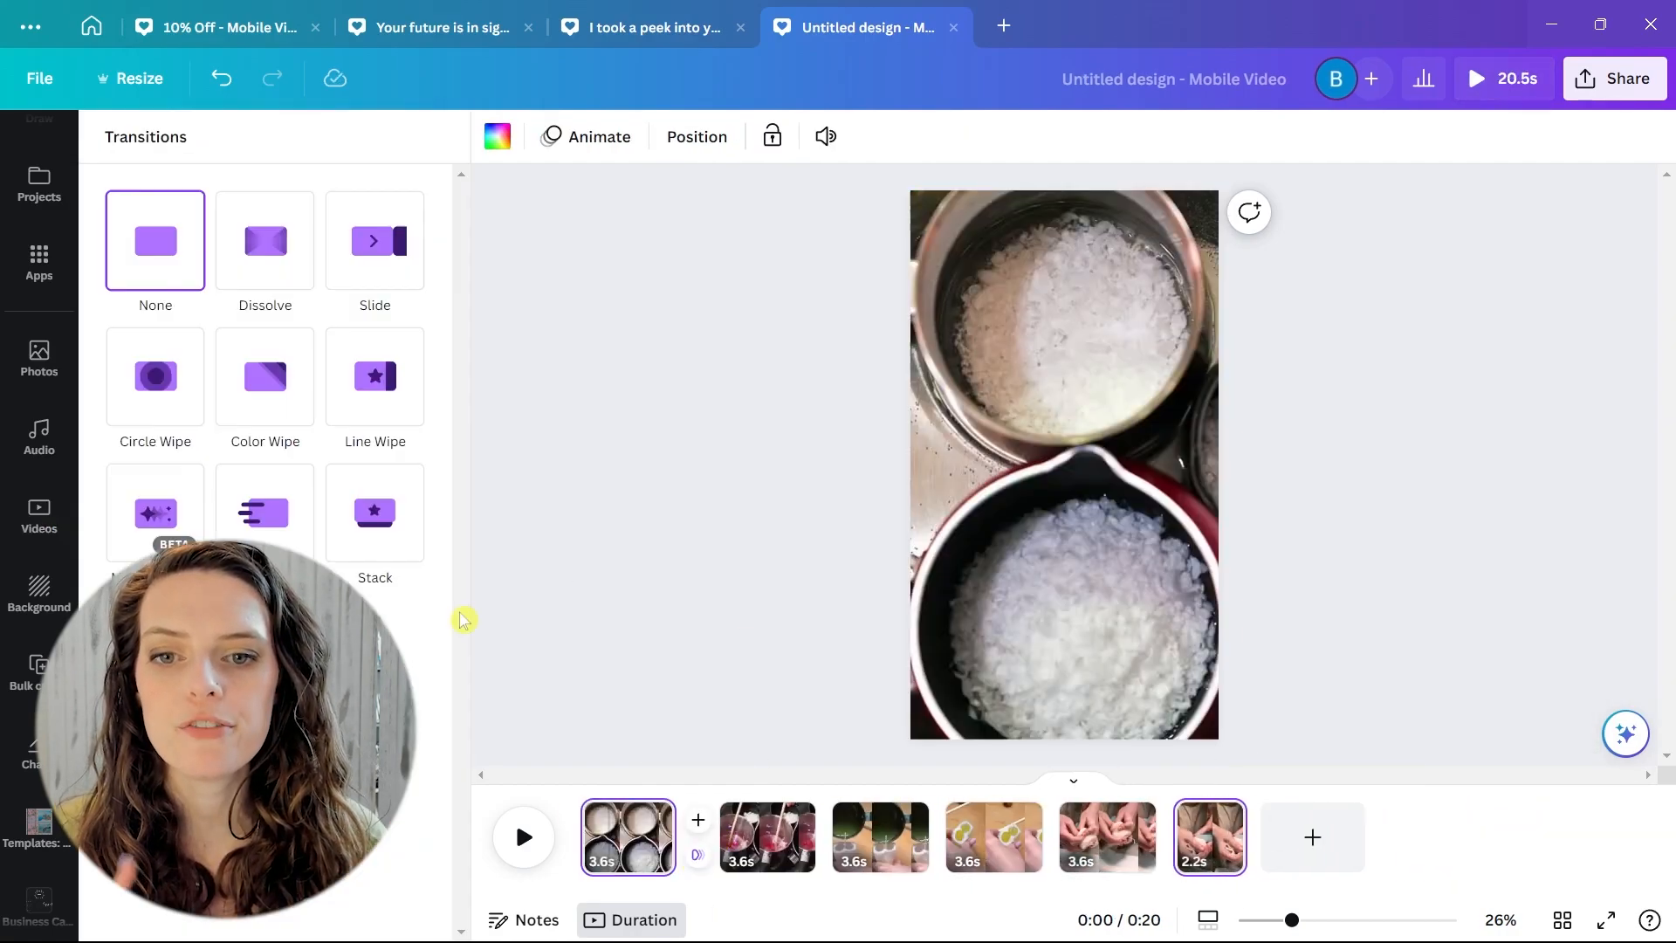
Apply a Slide transition after the first clip, Flow after the third and Stack after the fourth.
{"action": "left_click", "coordinate": [374, 253]}
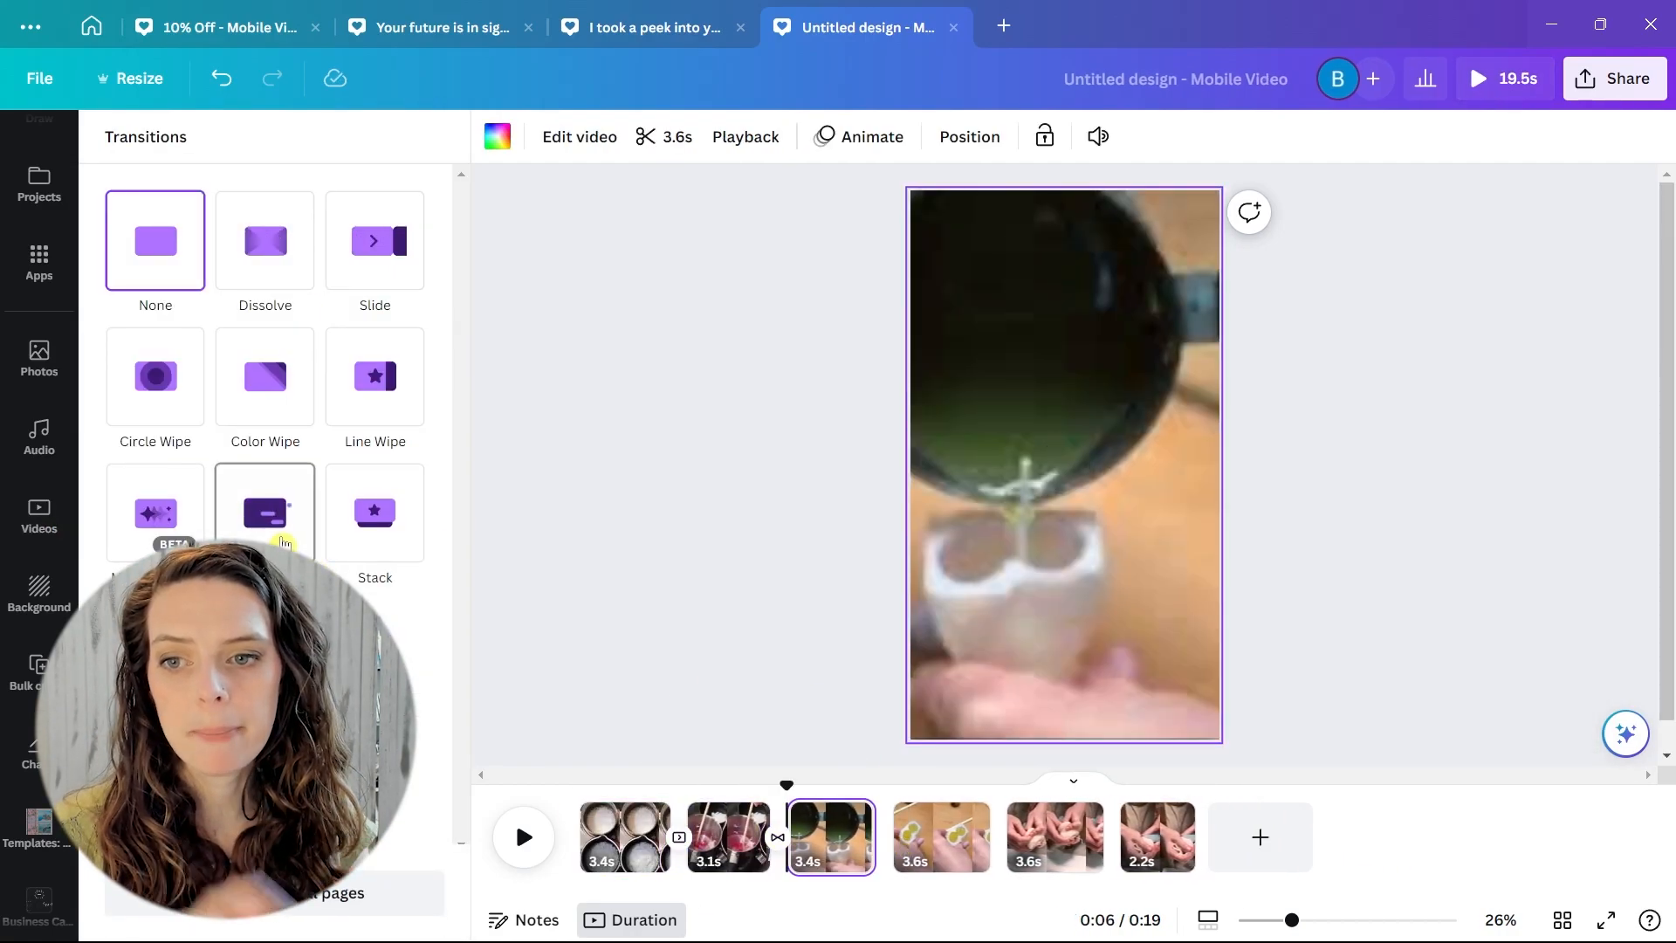
{"action": "left_click", "coordinate": [283, 541]}
{"action": "left_click", "coordinate": [978, 855]}
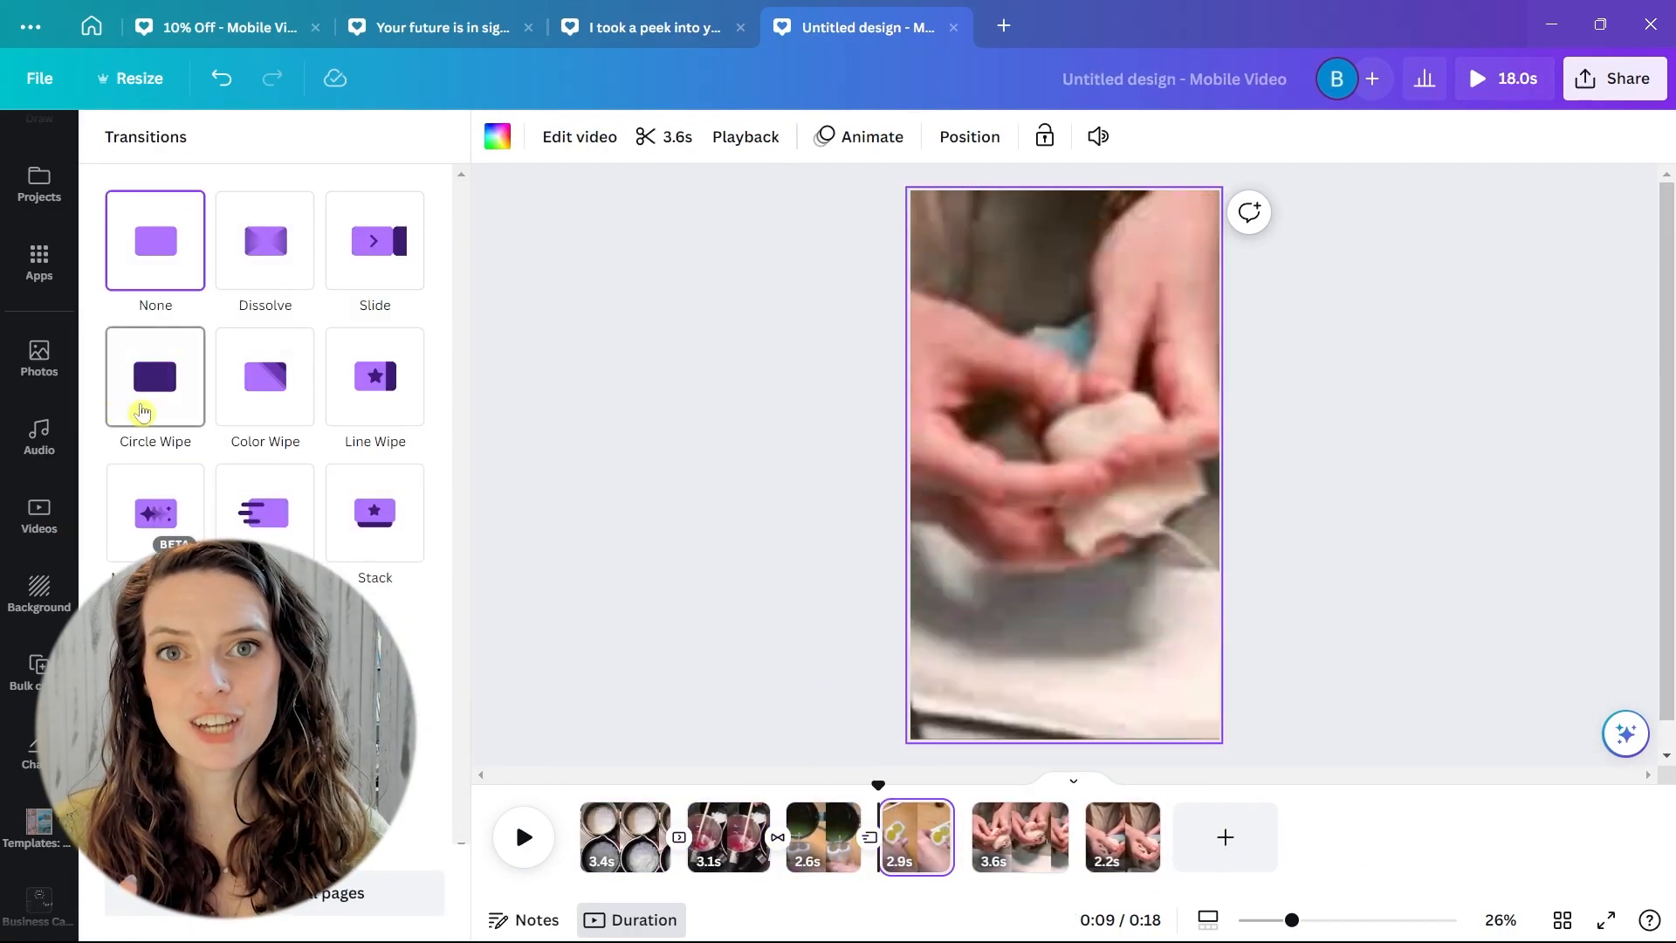
{"action": "left_click", "coordinate": [404, 529]}
Apply a Dissolve transition between the fifth and sixth clips.
{"action": "left_click", "coordinate": [1081, 855]}
{"action": "left_click", "coordinate": [156, 648]}
{"action": "scroll", "coordinate": [174, 629], "scroll_direction": "down", "scroll_amount": 3}
{"action": "scroll", "coordinate": [259, 363], "scroll_direction": "up", "scroll_amount": 3}
{"action": "left_click", "coordinate": [265, 241]}
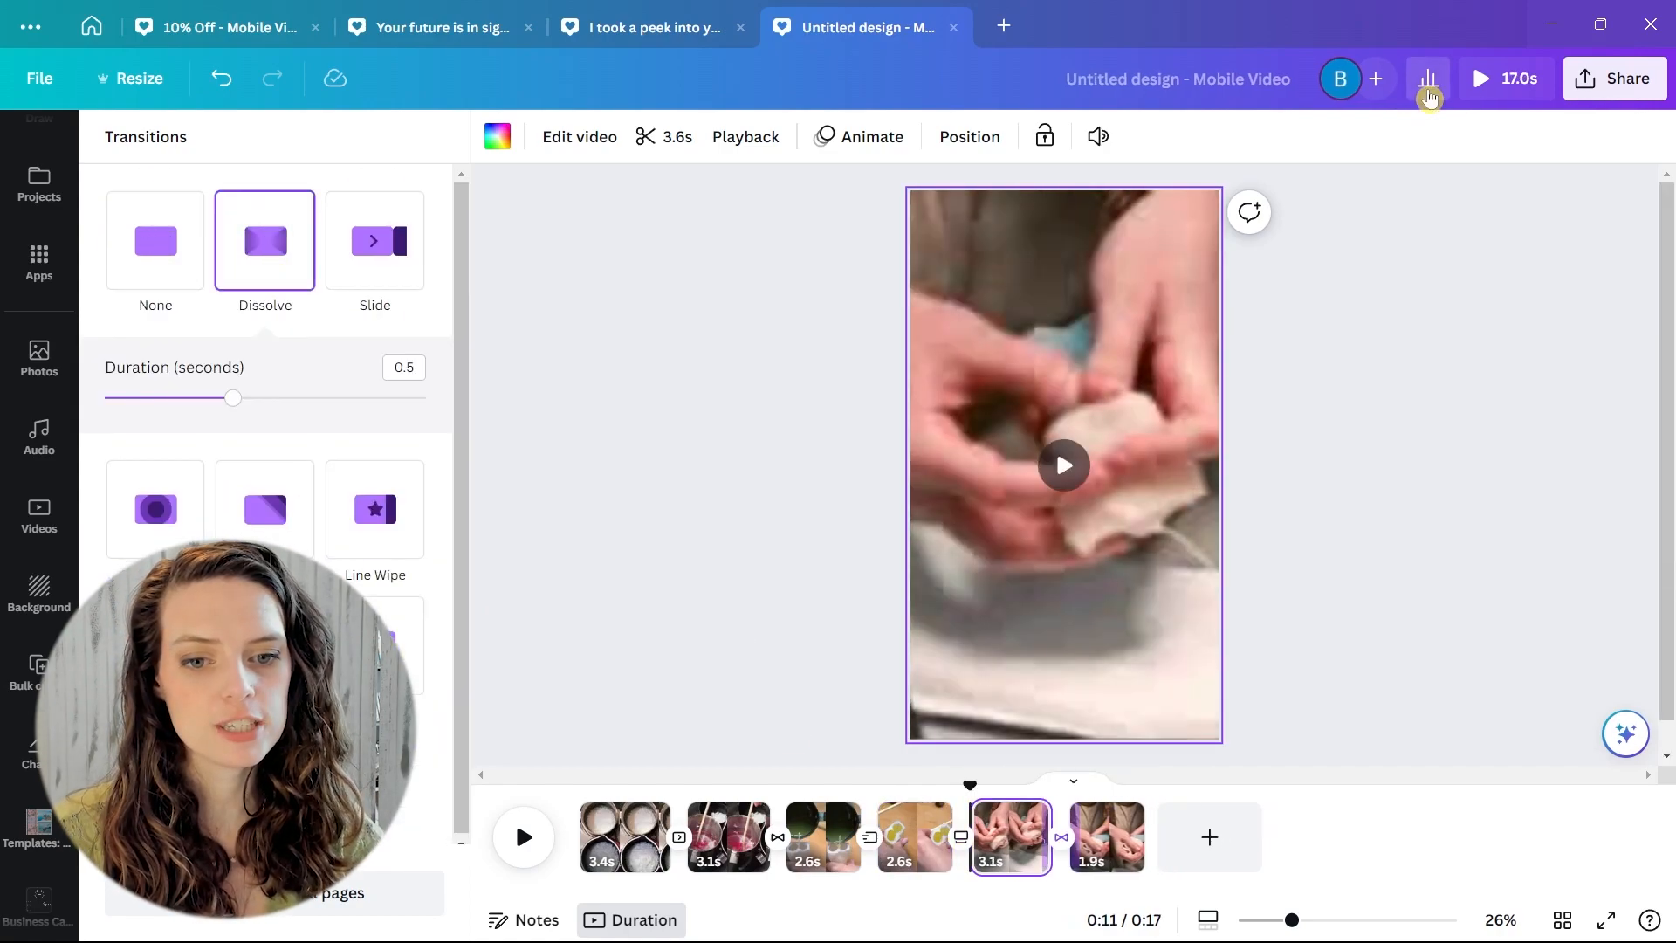
Preview the candle-making video with its transitions and lengthen the second clip to 3.5 seconds.
{"action": "left_click", "coordinate": [1505, 79]}
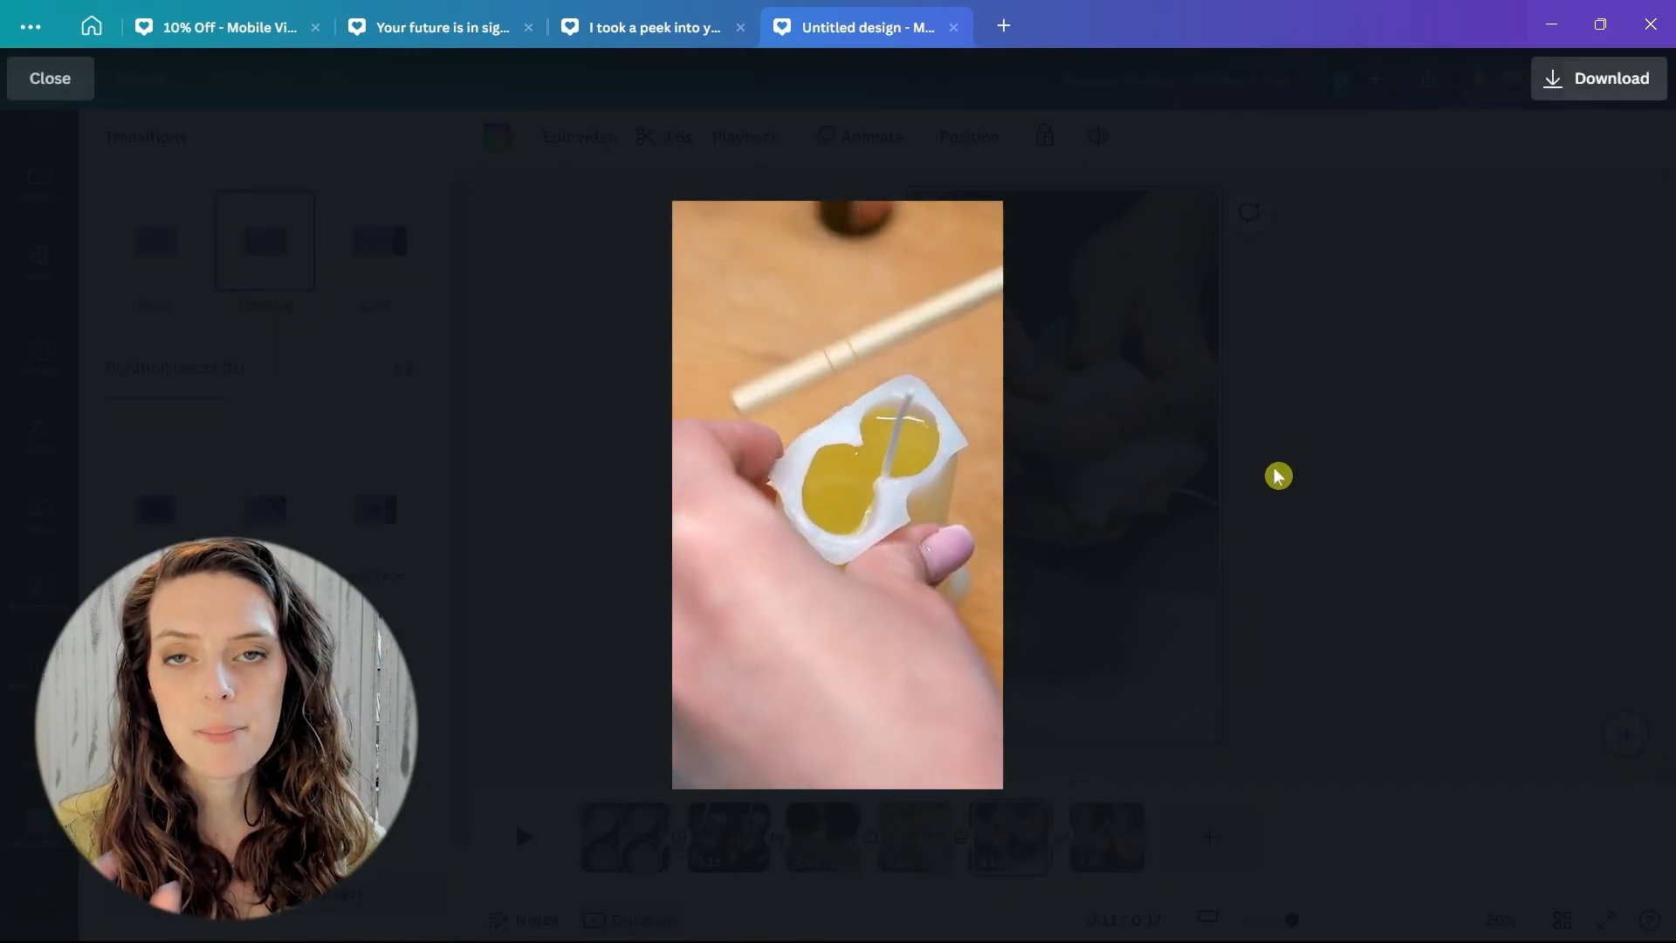
{"action": "key", "text": "Escape"}
{"action": "left_click_drag", "start_coordinate": [768, 839], "coordinate": [860, 862]}
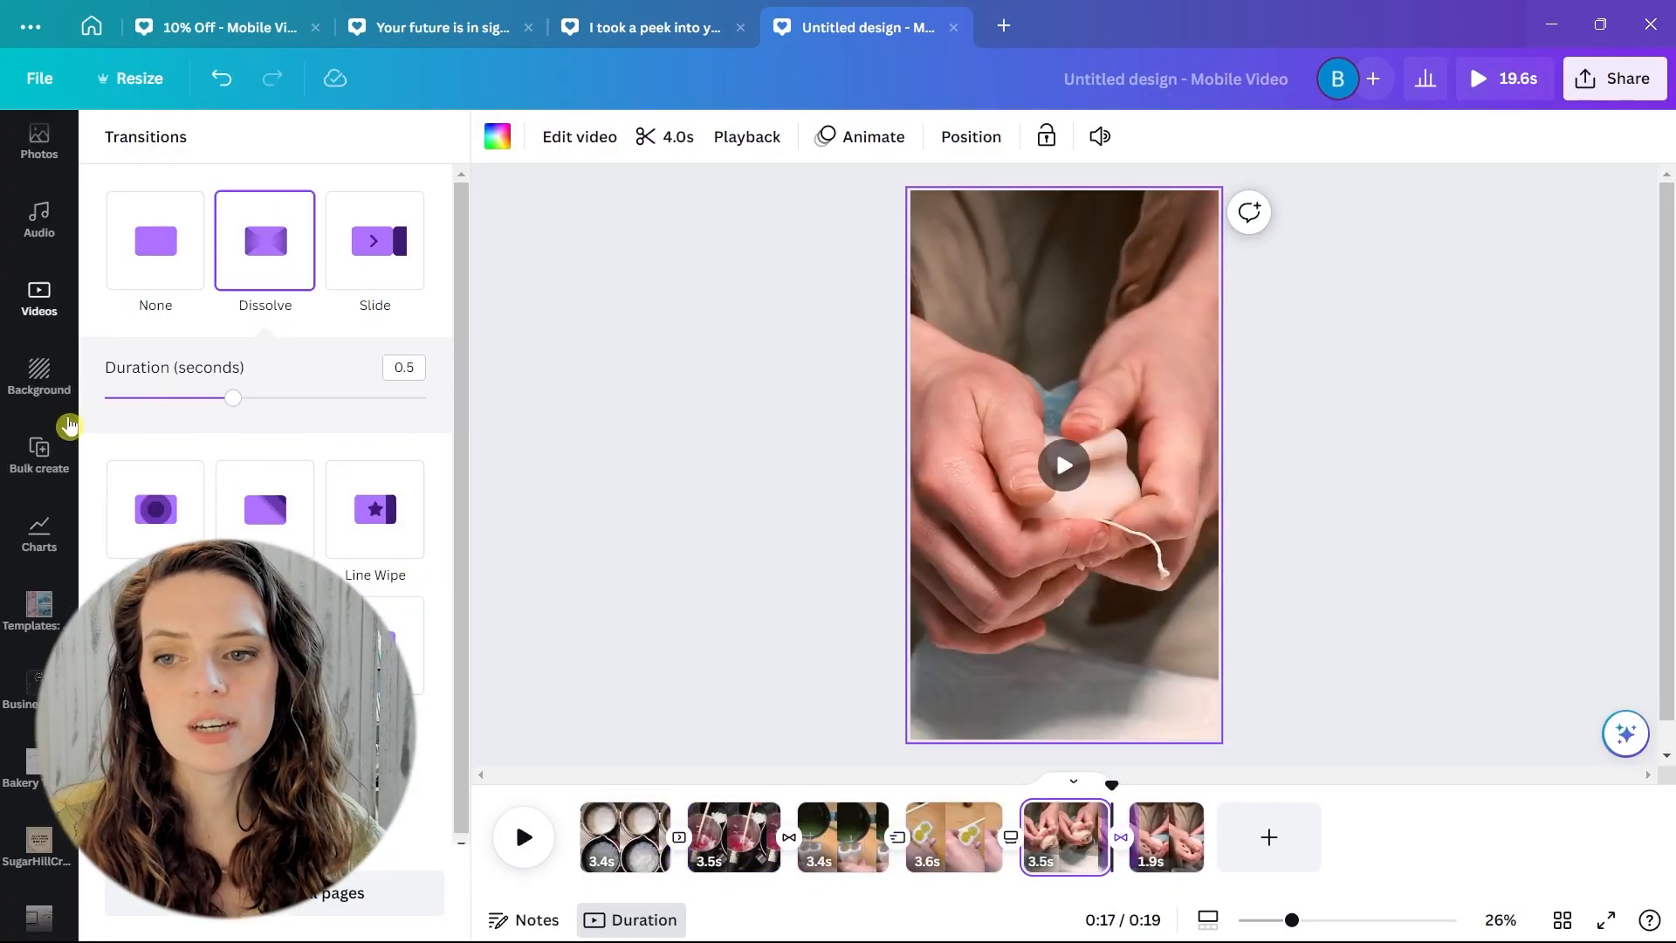
Start a self-recording from the uploads and record a voiceover on the fifth clip in the recording studio.
{"action": "left_click", "coordinate": [39, 382]}
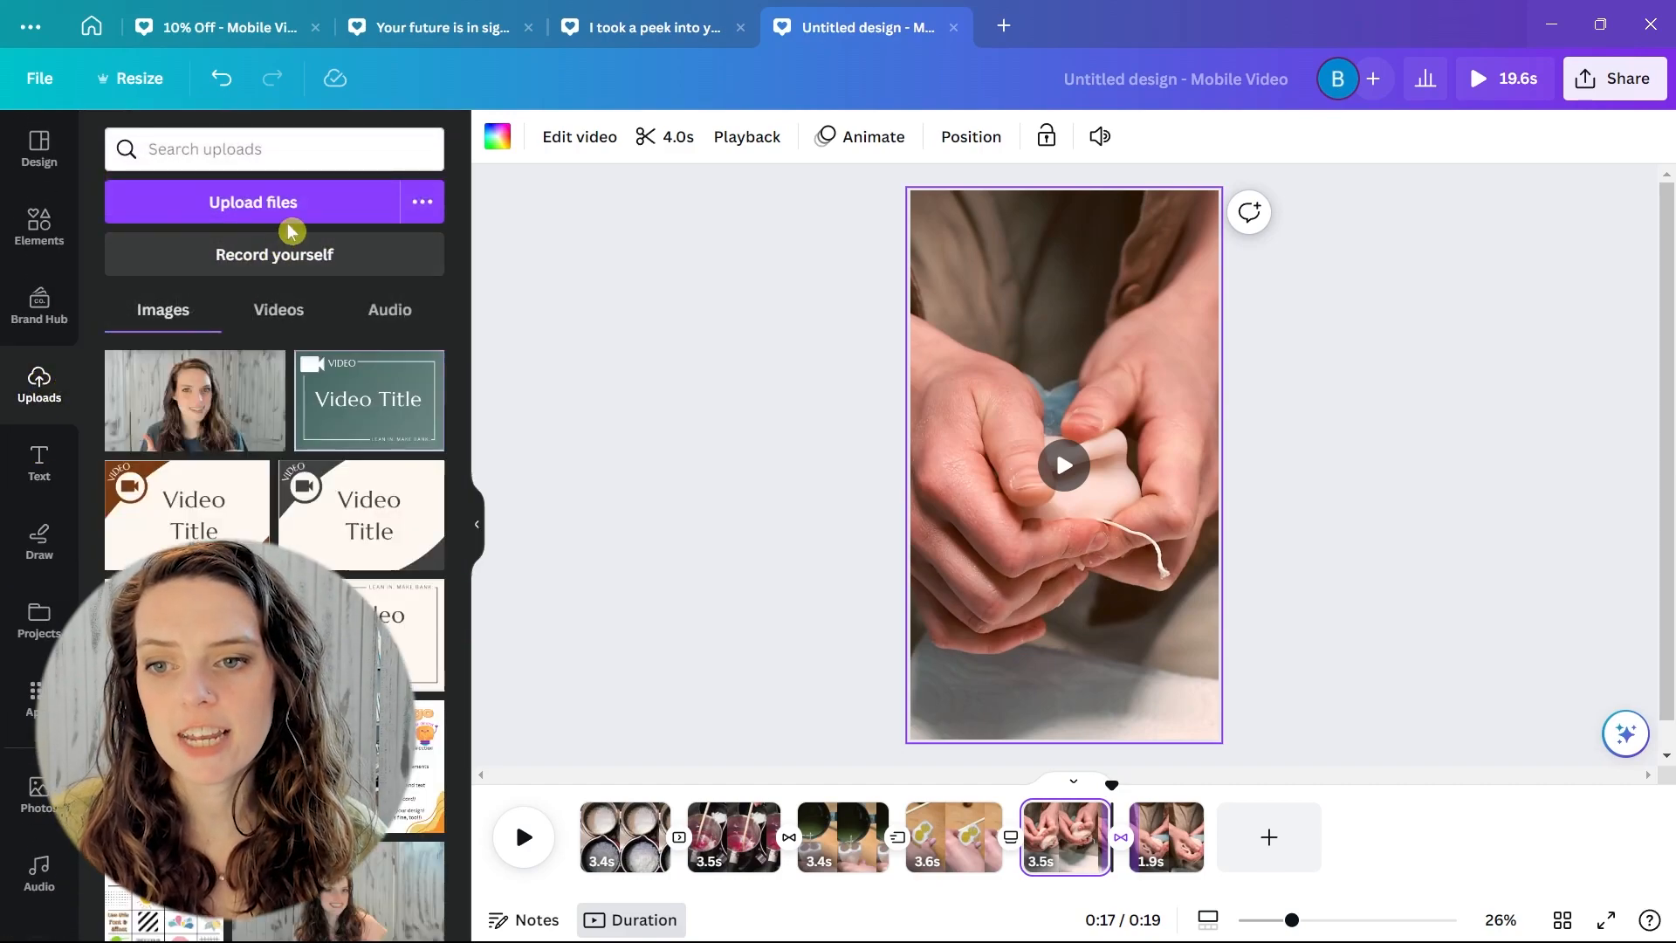
{"action": "left_click", "coordinate": [289, 254]}
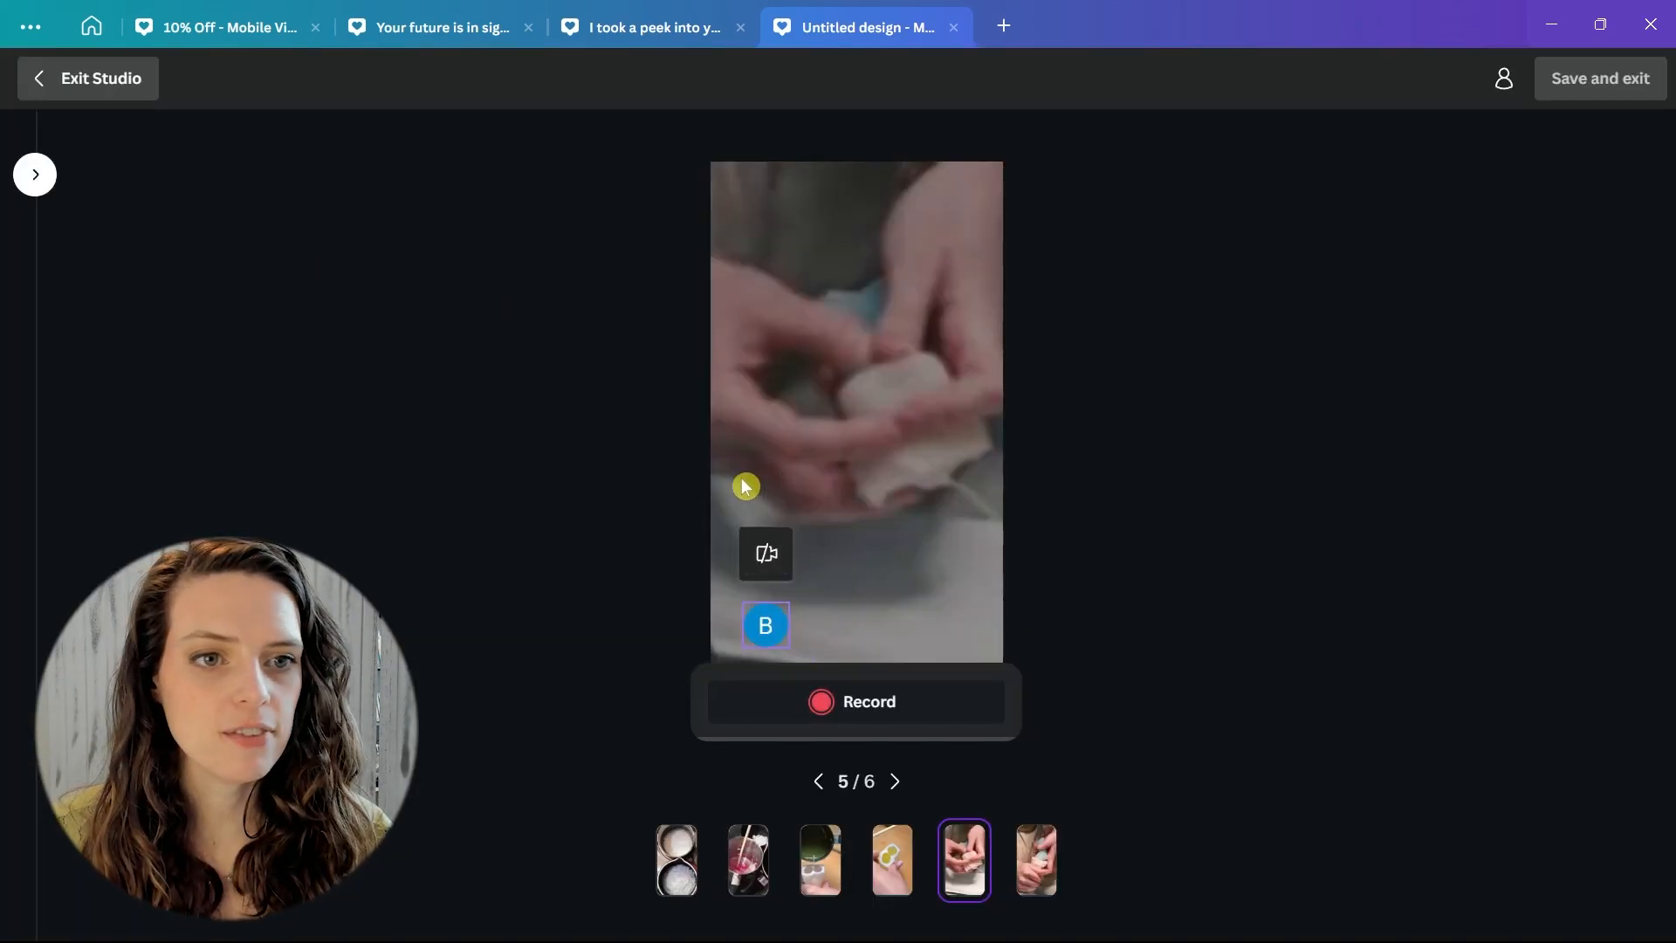
{"action": "left_click", "coordinate": [846, 711]}
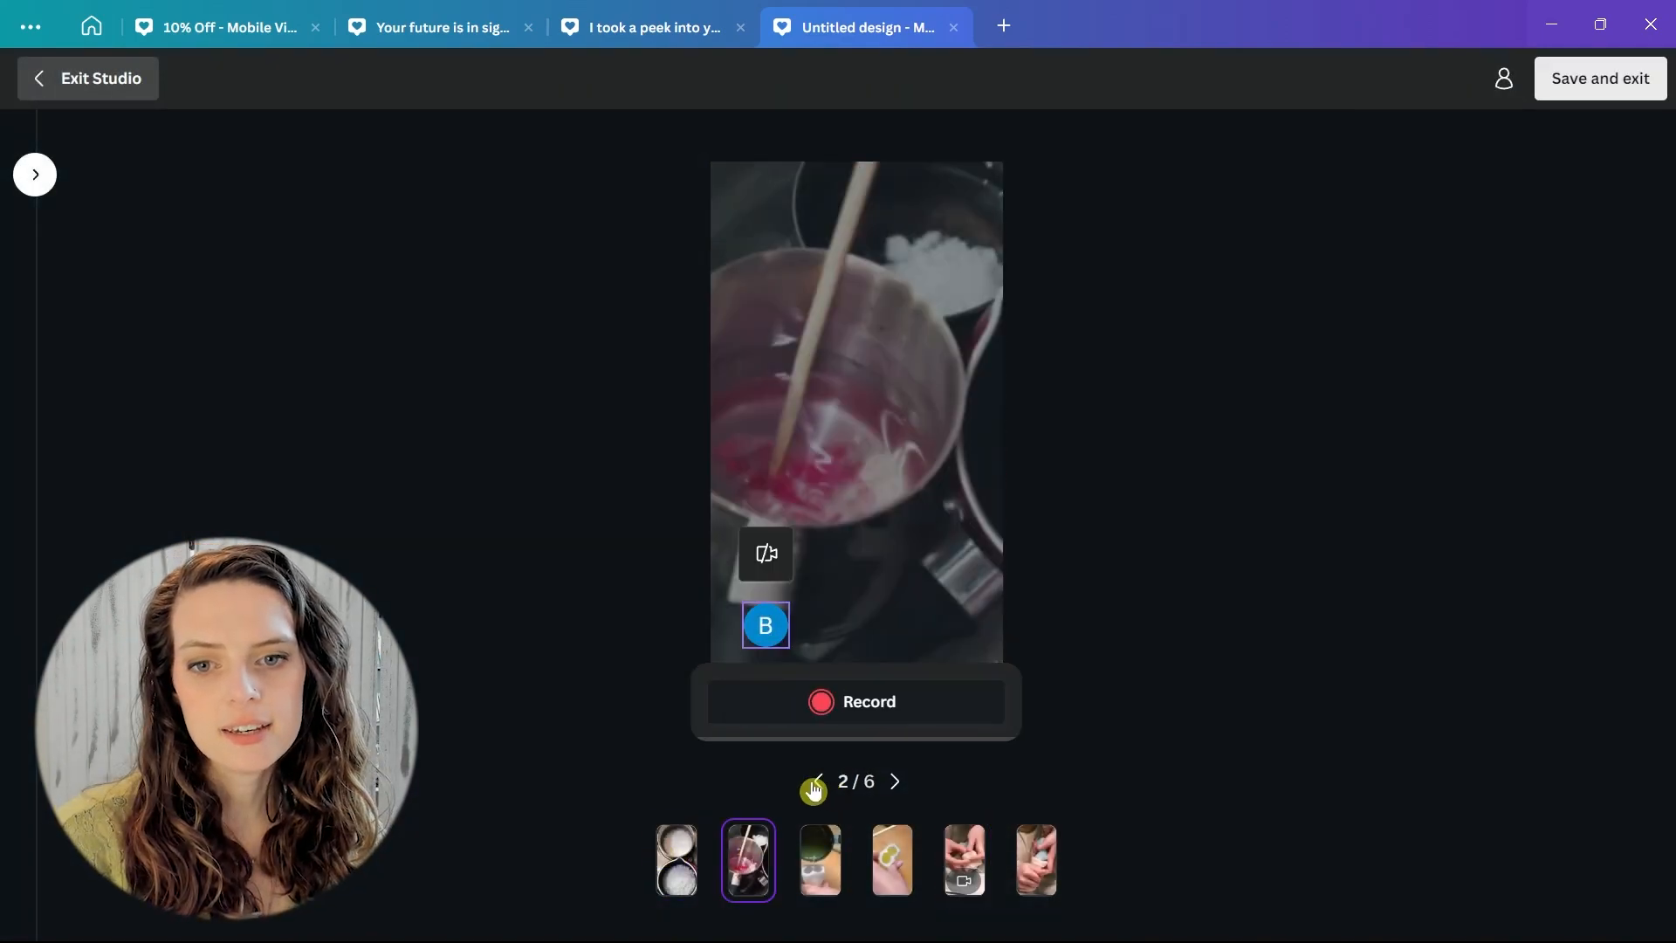
Return to the first clip and record a continuous voiceover, advancing through the following clips of the candle-making video.
{"action": "left_click", "coordinate": [818, 781]}
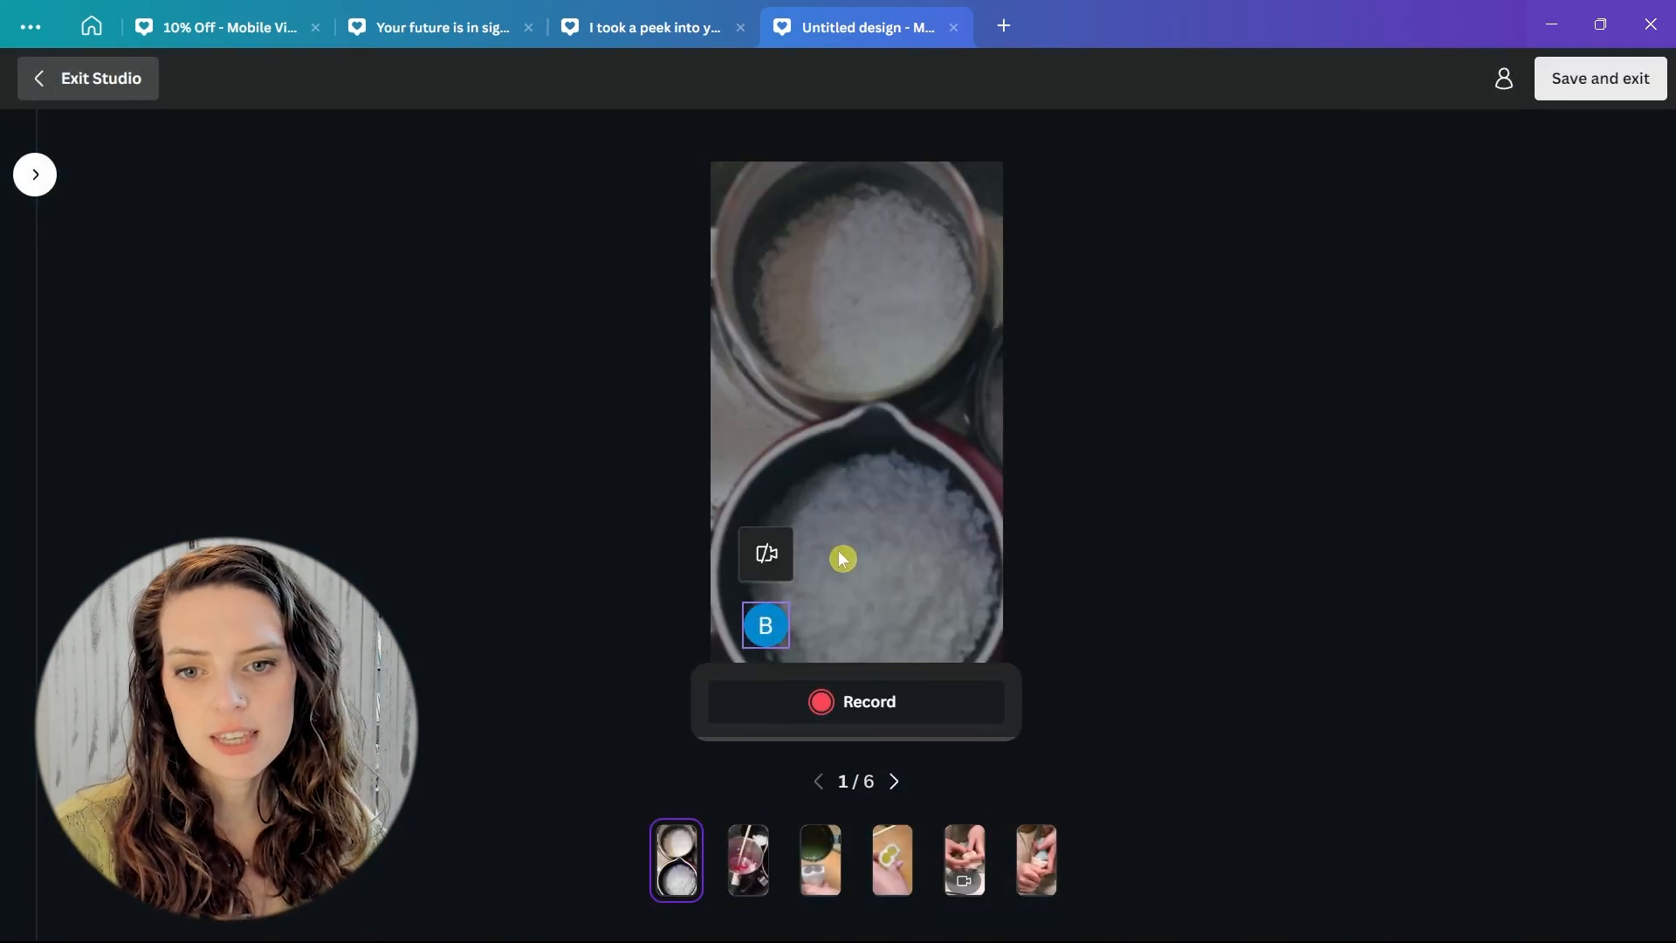
{"action": "left_click", "coordinate": [826, 701]}
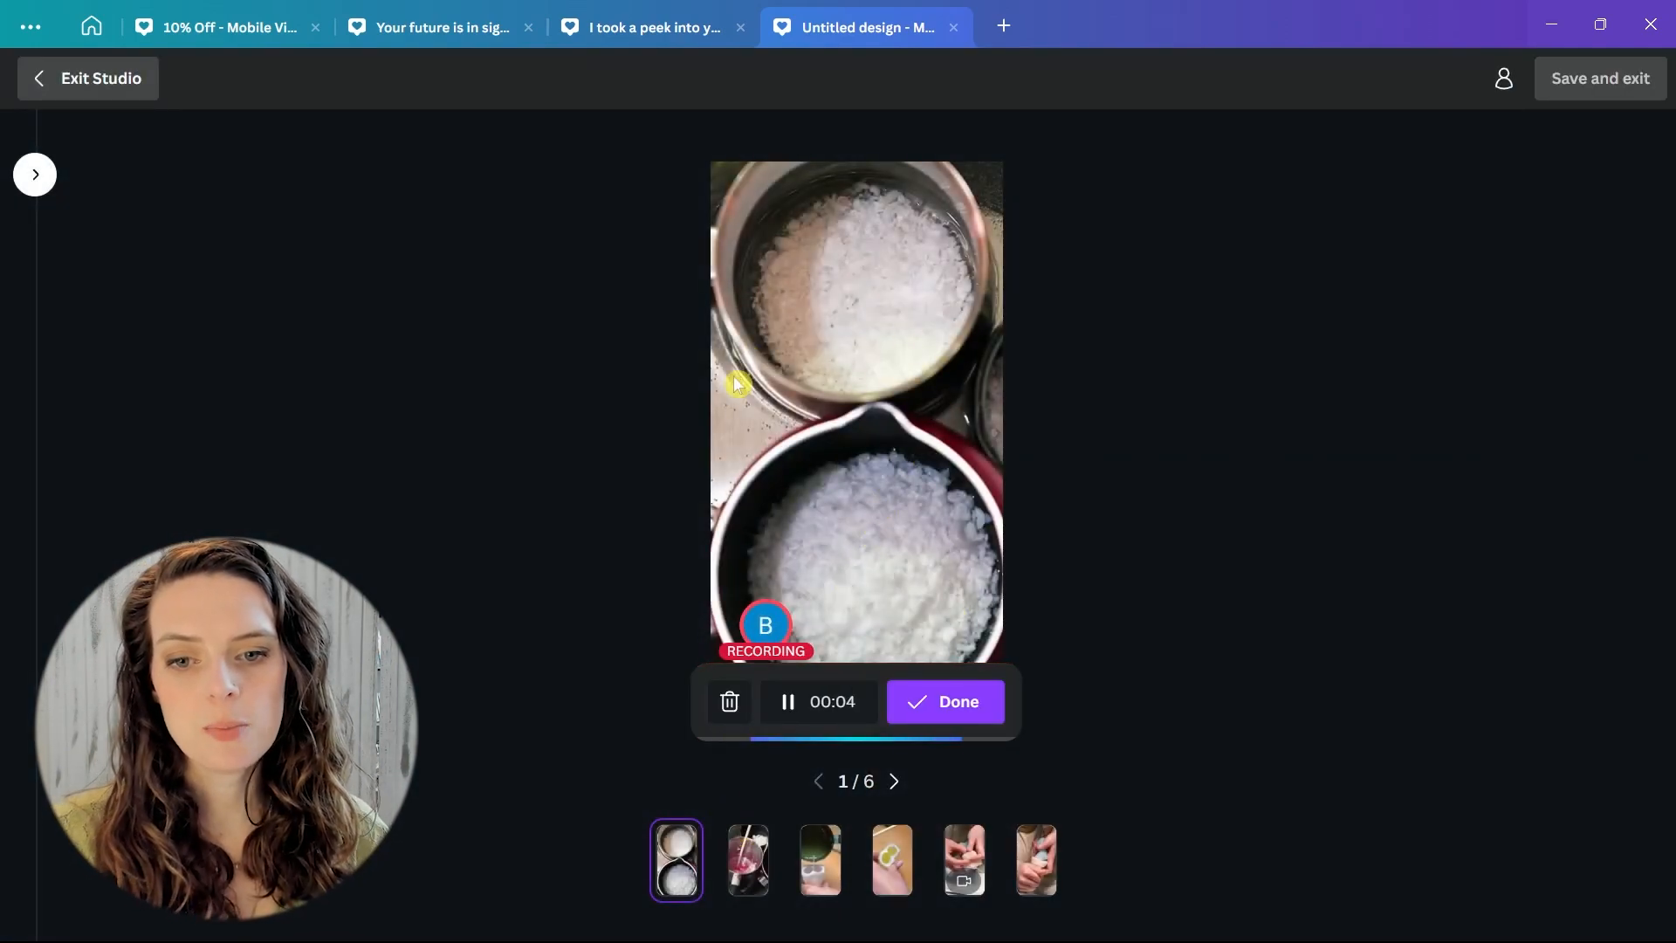
{"action": "left_click", "coordinate": [894, 782]}
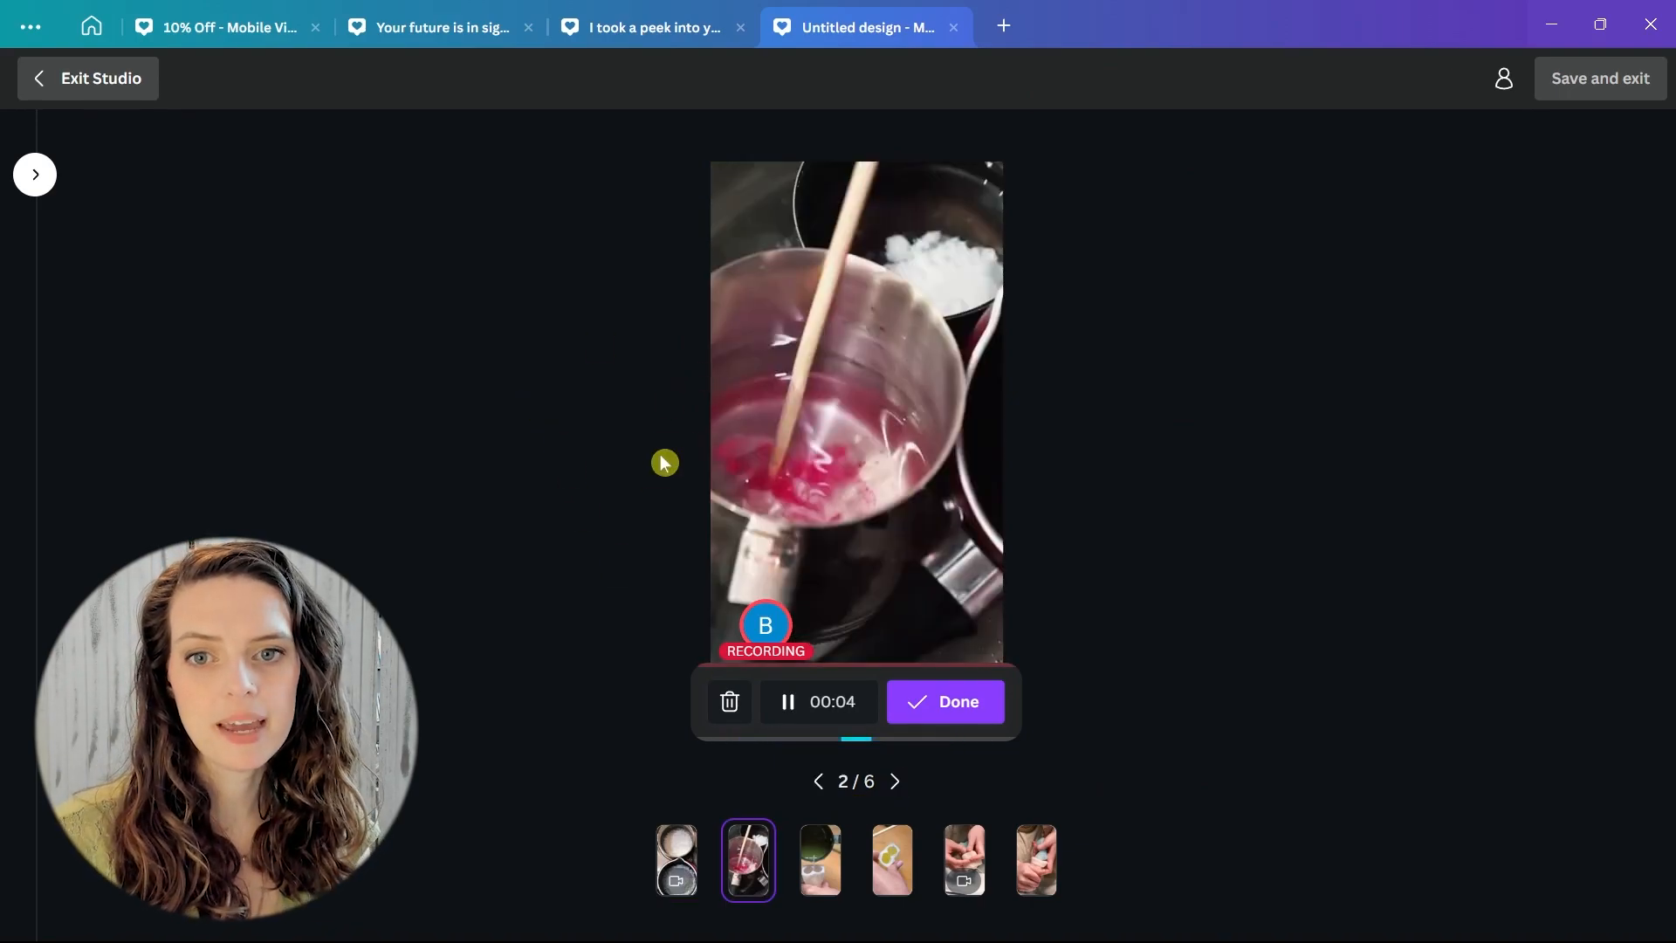
{"action": "left_click", "coordinate": [894, 782]}
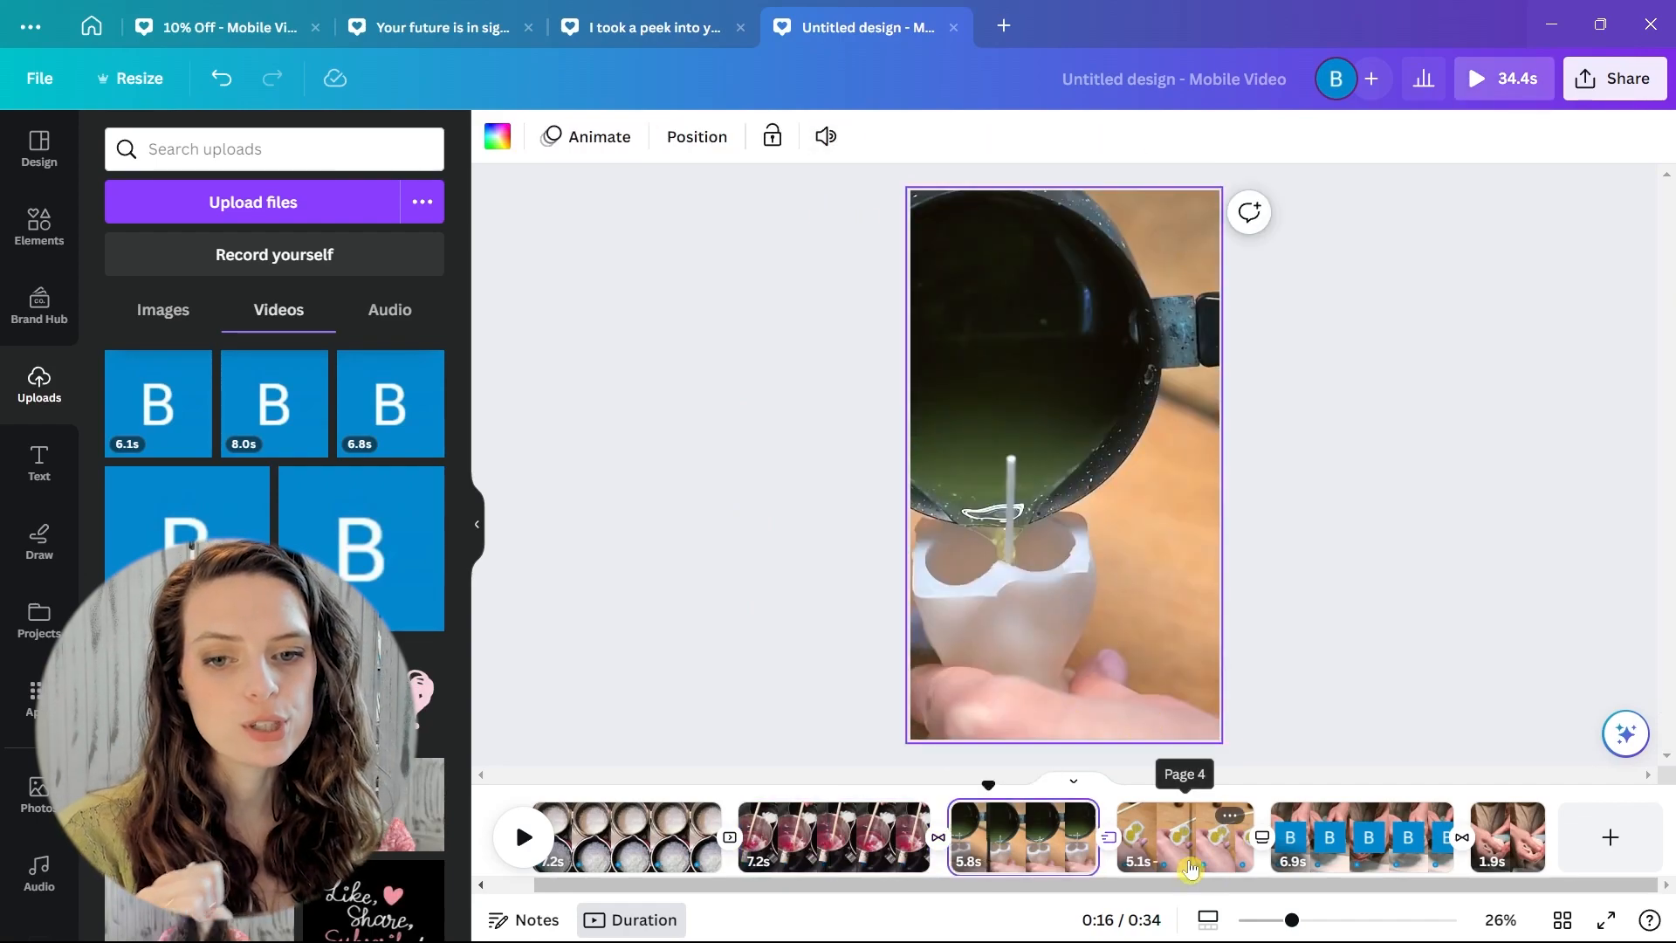
Select the recording bubble on the fourth clip and remove the recording from the fifth clip.
{"action": "left_click", "coordinate": [1200, 873]}
{"action": "left_click", "coordinate": [967, 681]}
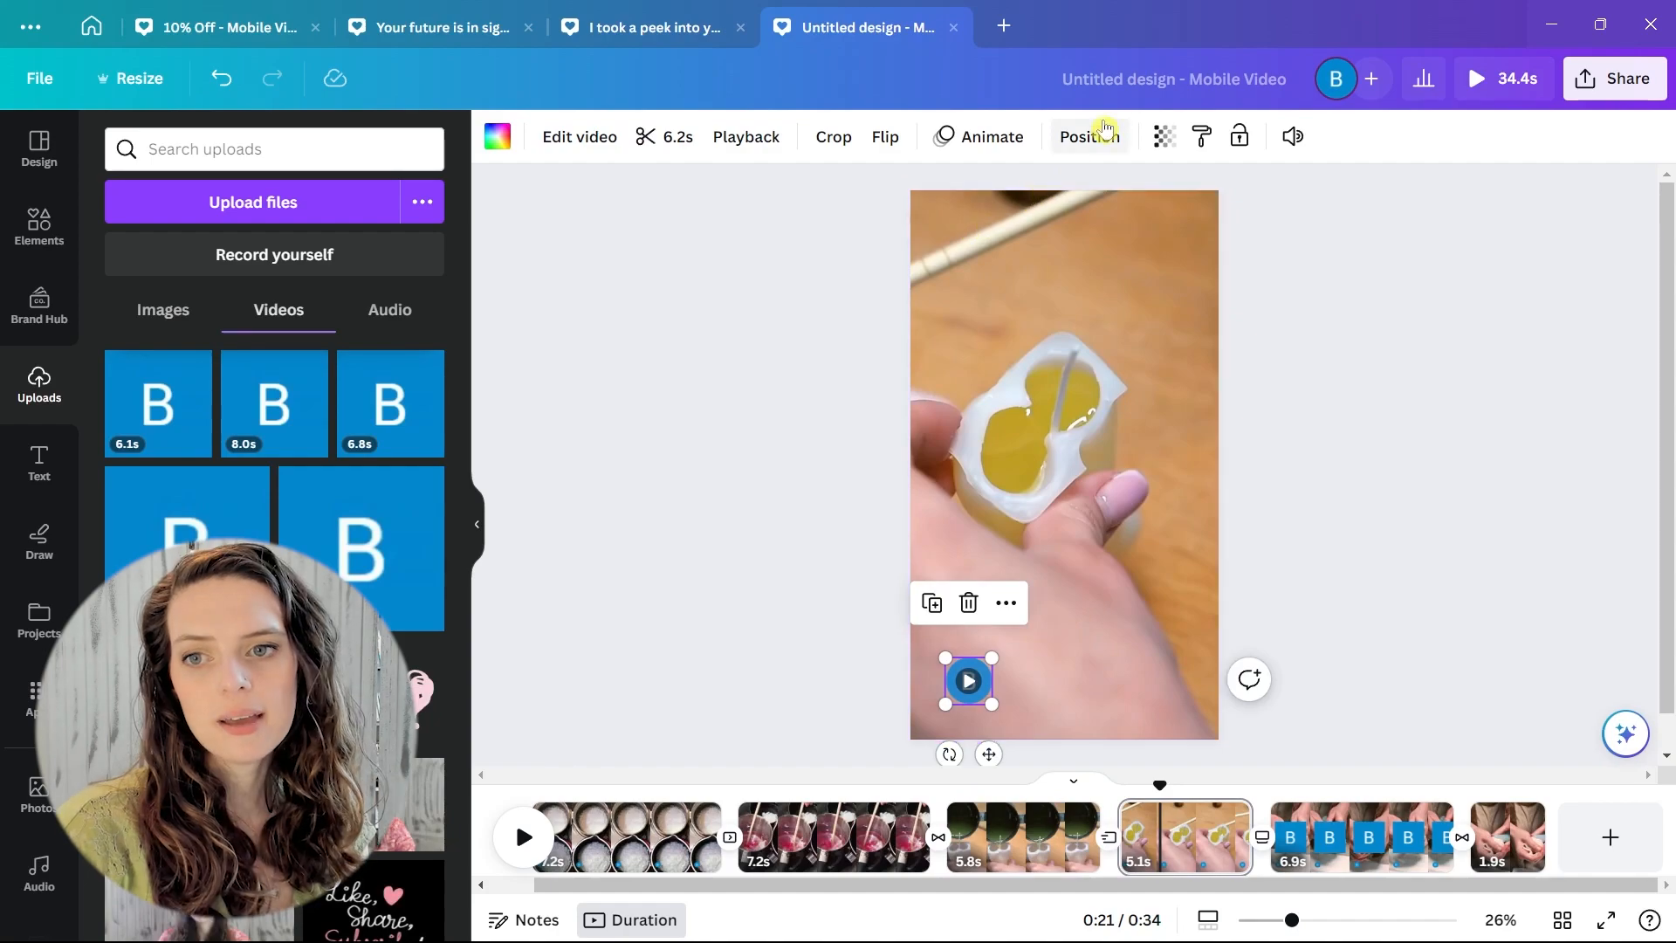
{"action": "left_click", "coordinate": [1354, 813]}
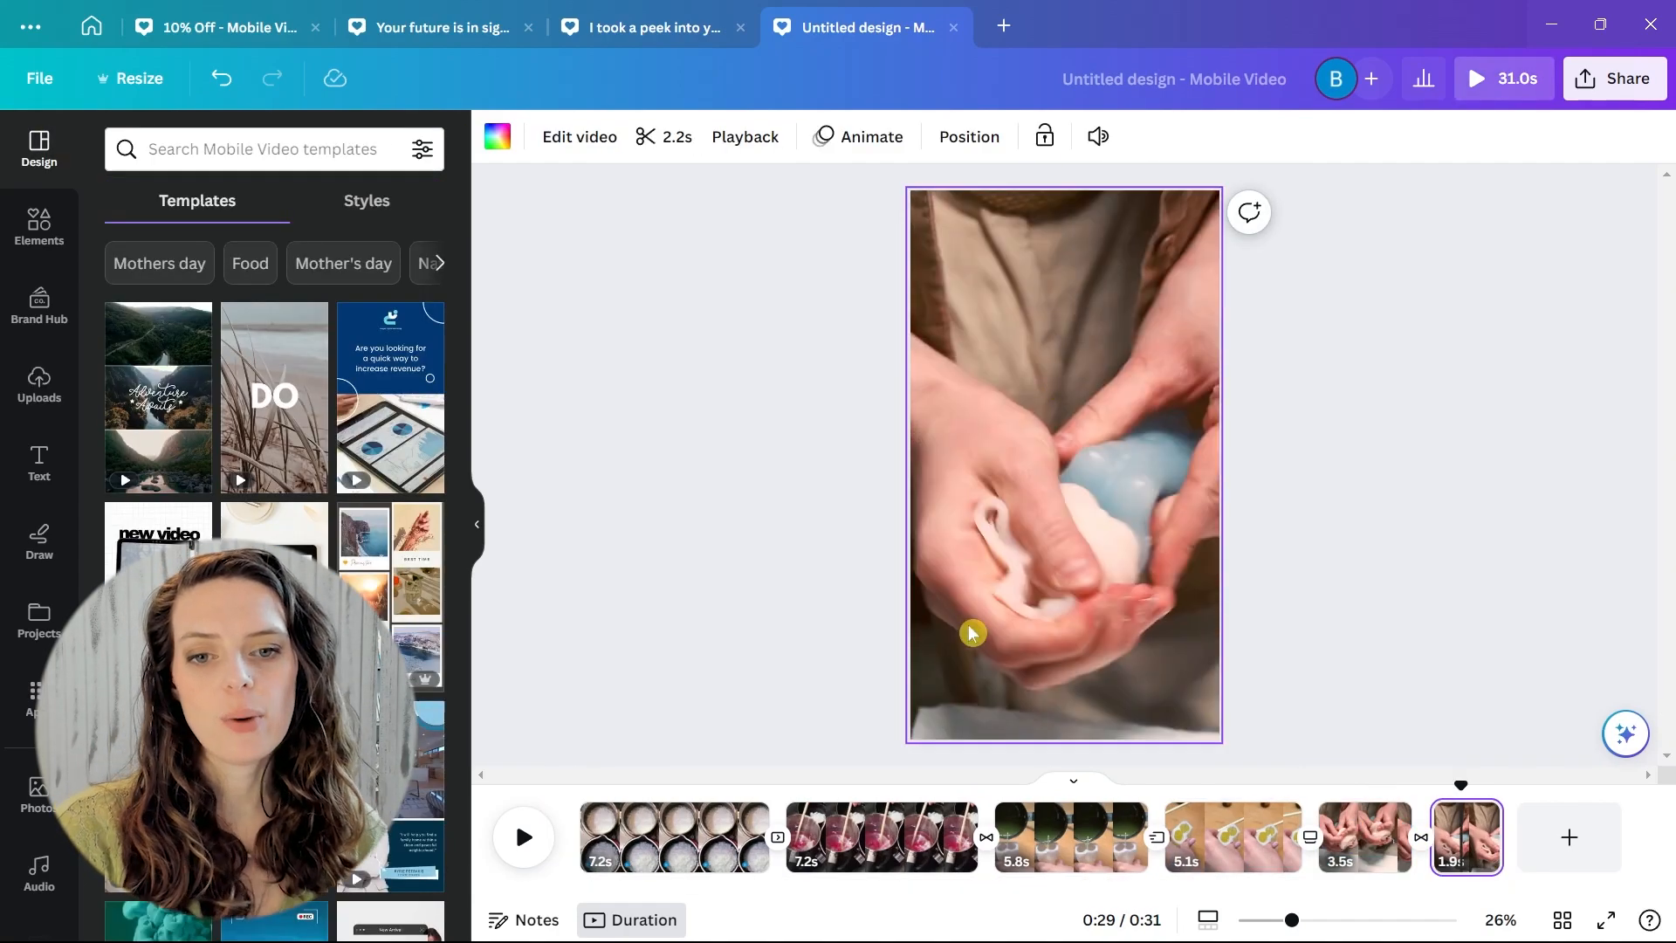
Preview the full candle-making video with its recorded voiceover and close the preview.
{"action": "left_click", "coordinate": [1501, 77]}
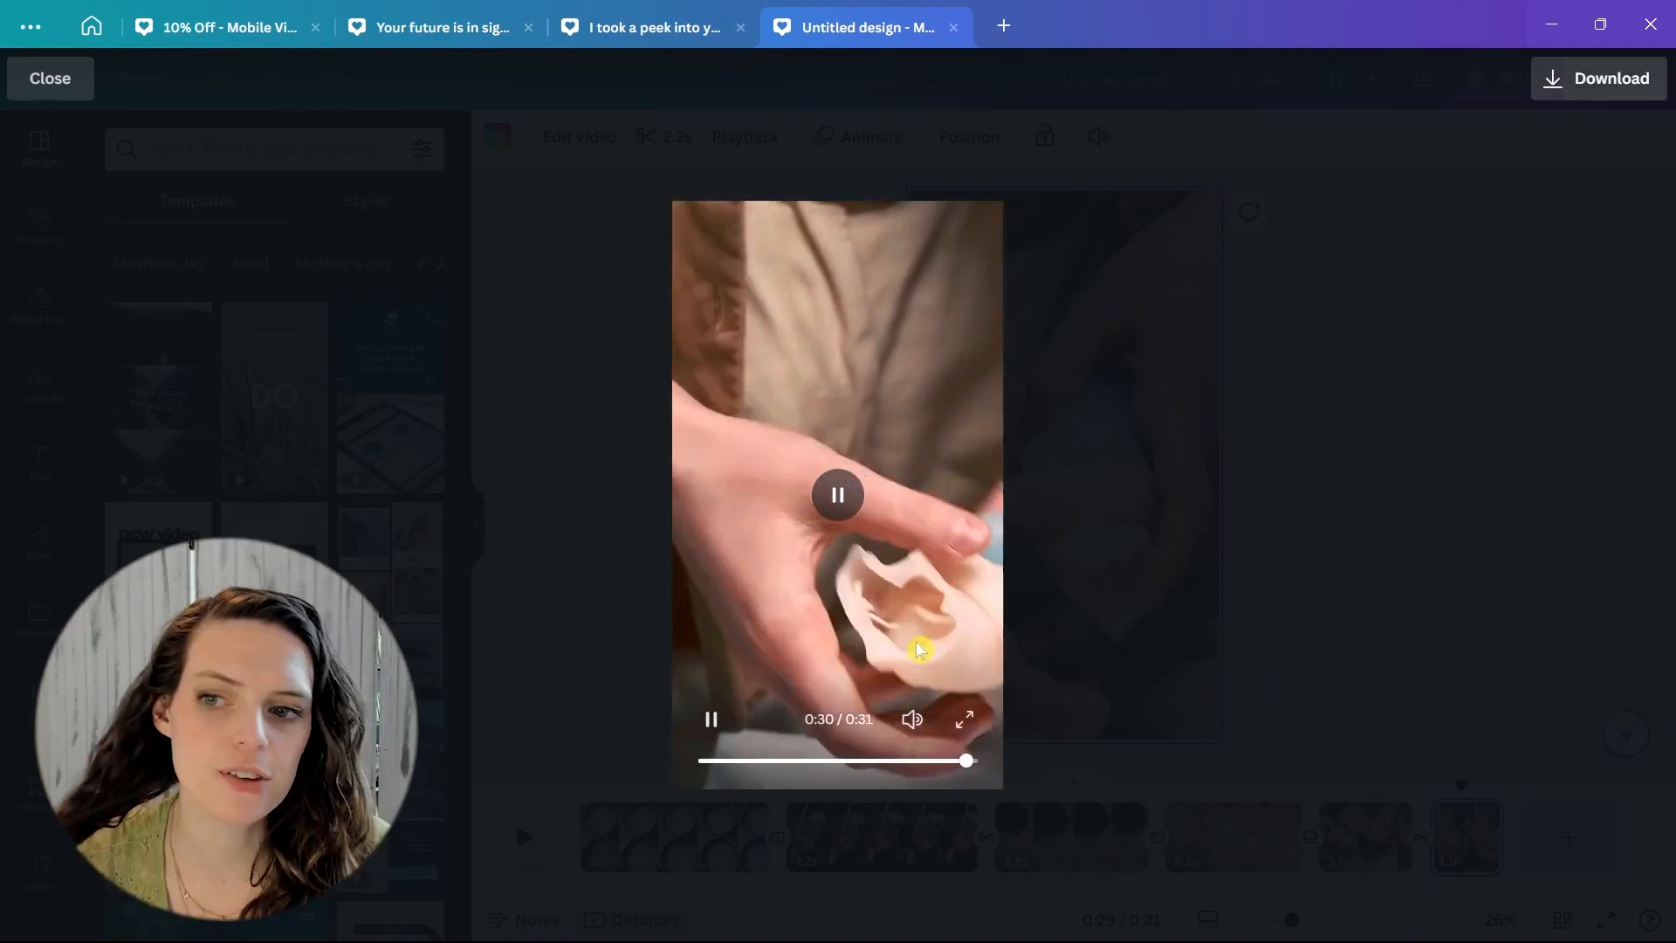
{"action": "key", "text": "Escape"}
Browse the uploaded videos and open the photo library in a blank mobile video design.
{"action": "left_click", "coordinate": [38, 384]}
{"action": "left_click", "coordinate": [278, 309]}
{"action": "left_click", "coordinate": [188, 420]}
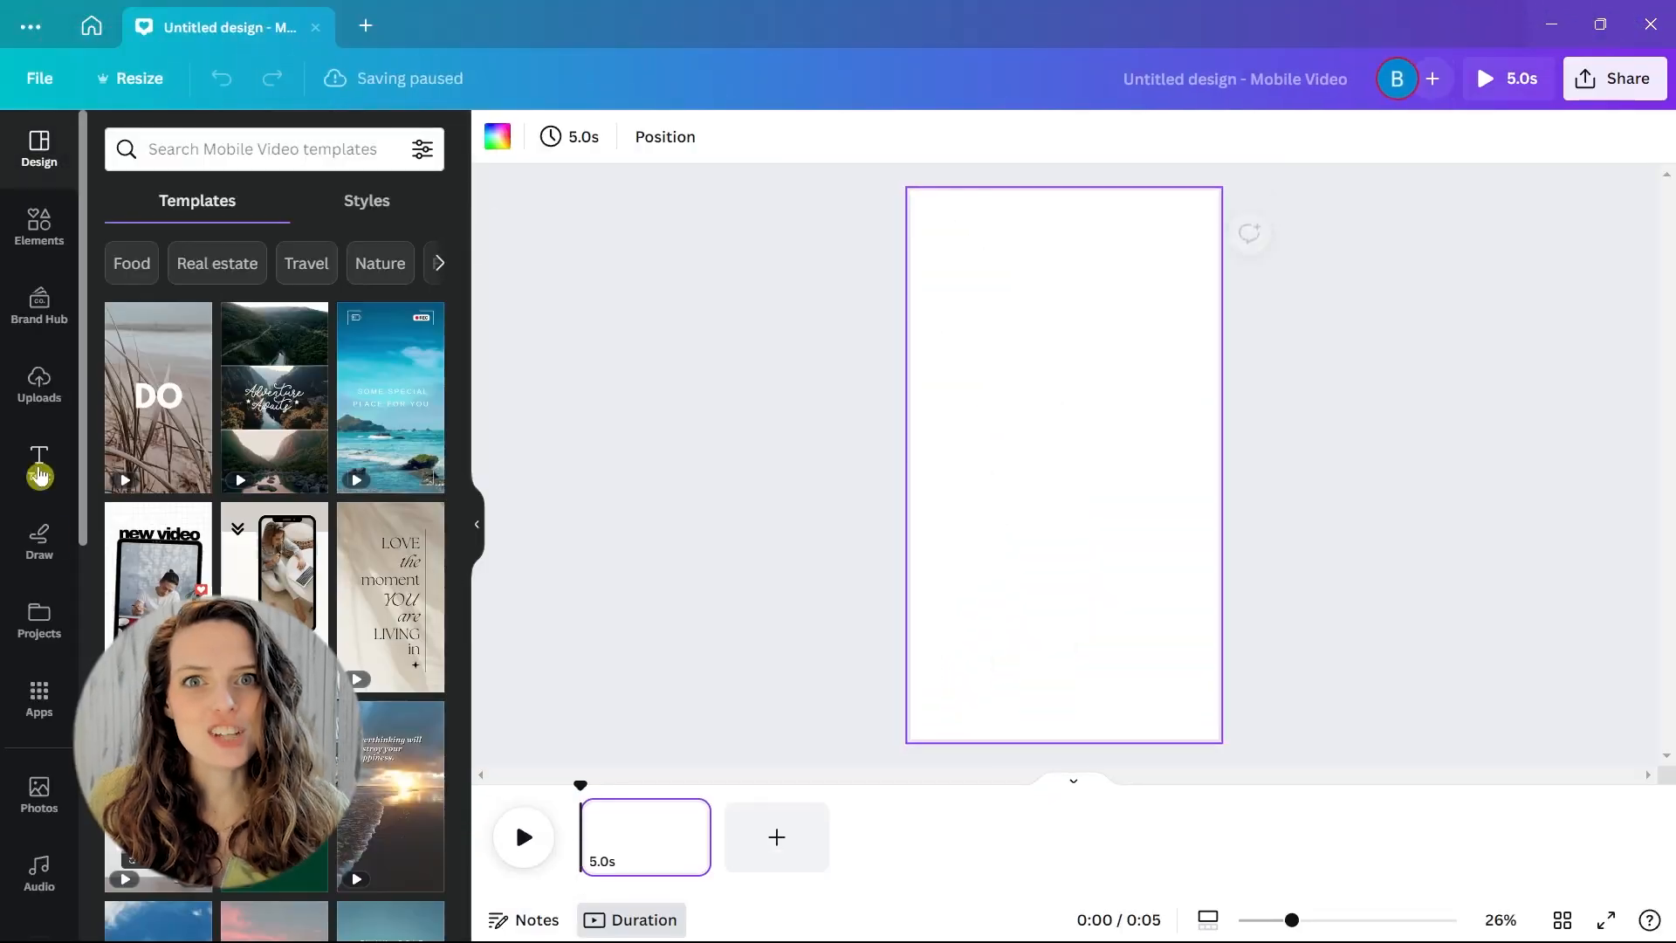
{"action": "left_click", "coordinate": [42, 792]}
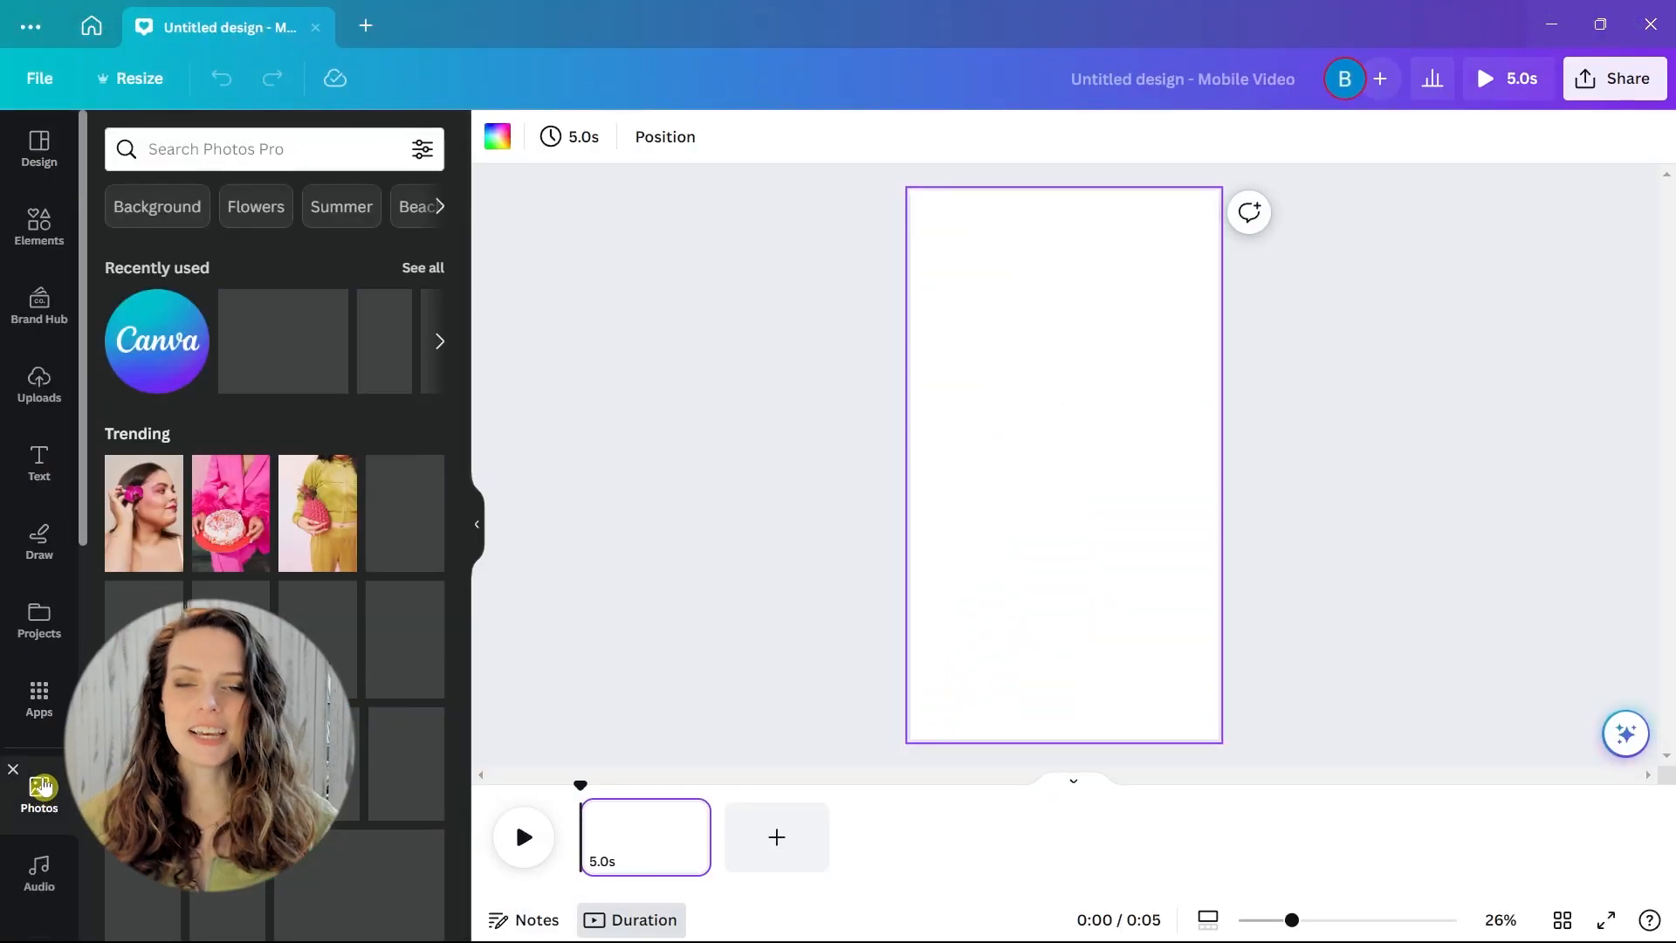